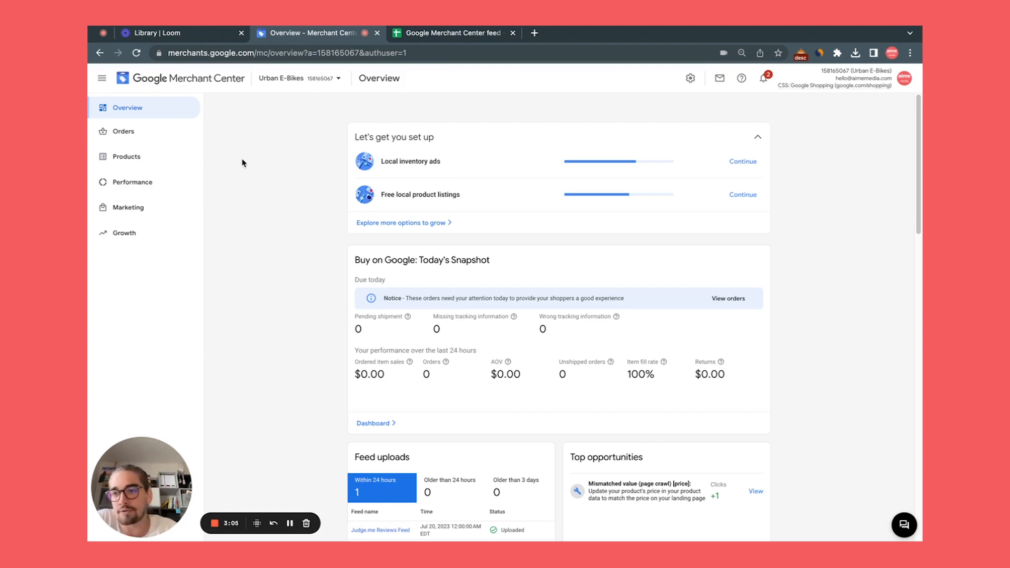
Open the product diagnostics and examine the item issue about limited performance due to a missing GTIN value.
left_click(144, 158)
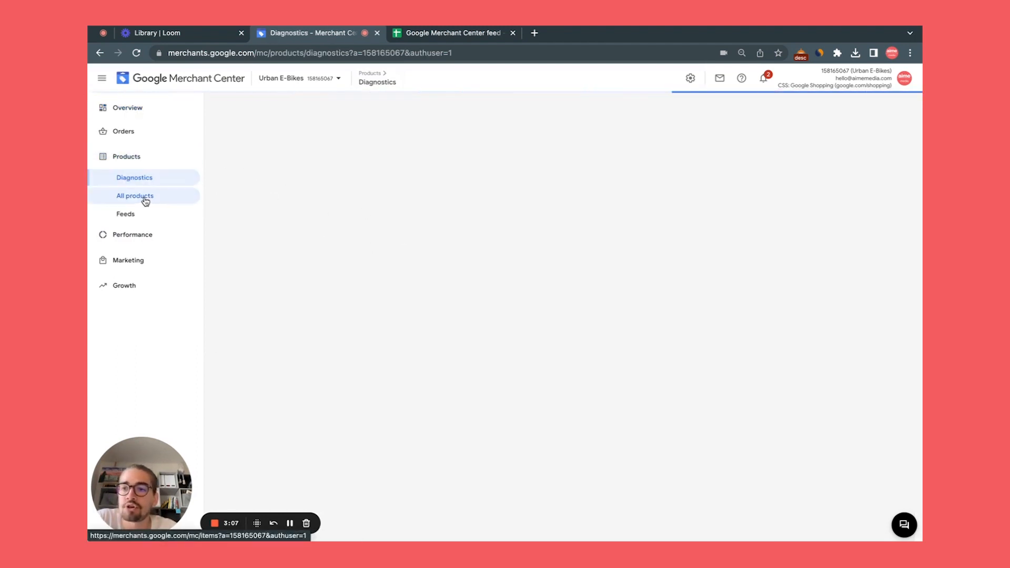
left_click(138, 196)
left_click(137, 180)
scroll(361, 392, "down", 1)
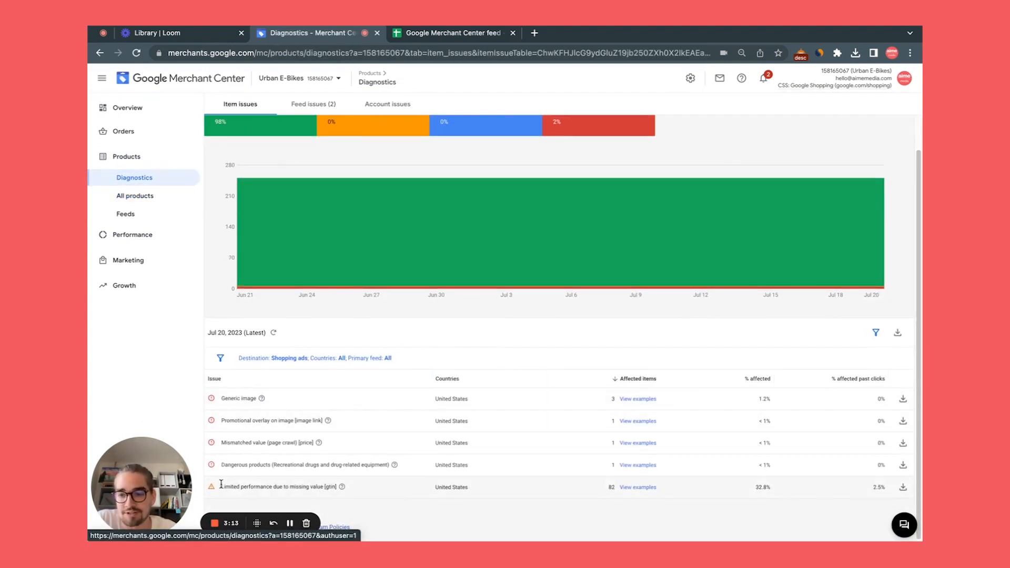
left_click_drag(220, 487, 338, 487)
left_click(342, 486)
left_click(326, 509)
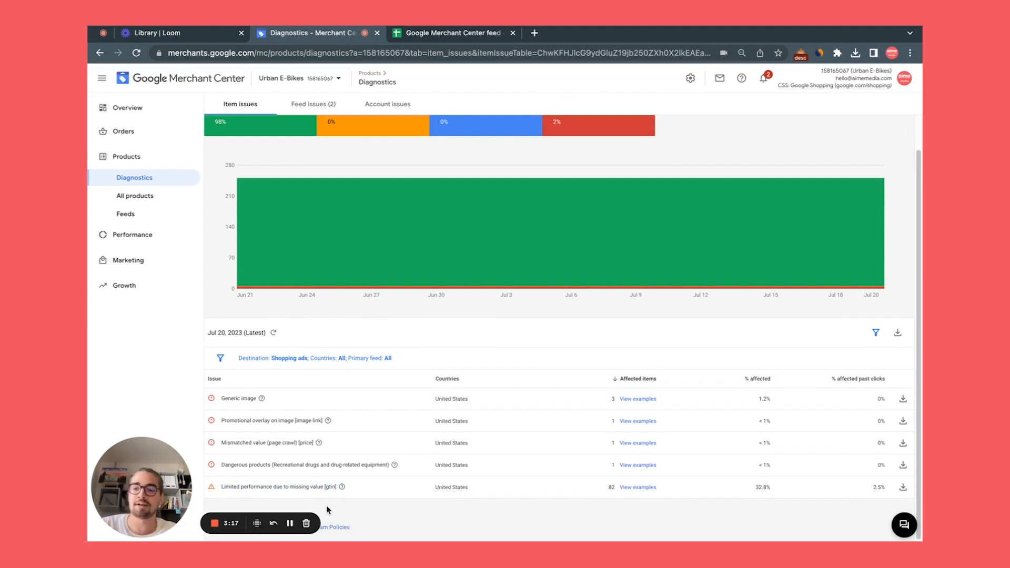
Open the Micargi Steed 800W 48V Electric Mountain Bike for editing from the list of all products.
left_click(139, 196)
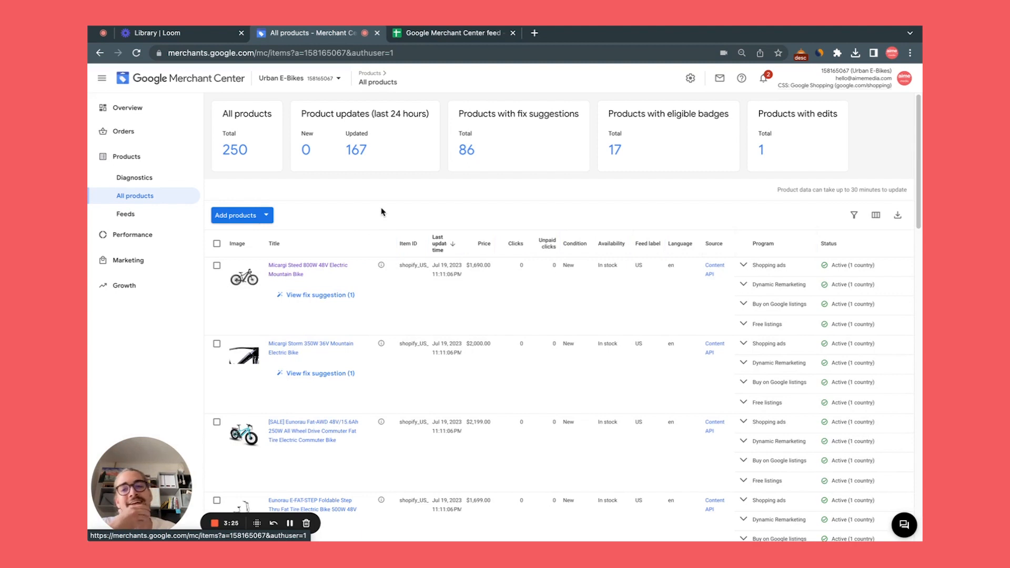
scroll(381, 212, "down", 2)
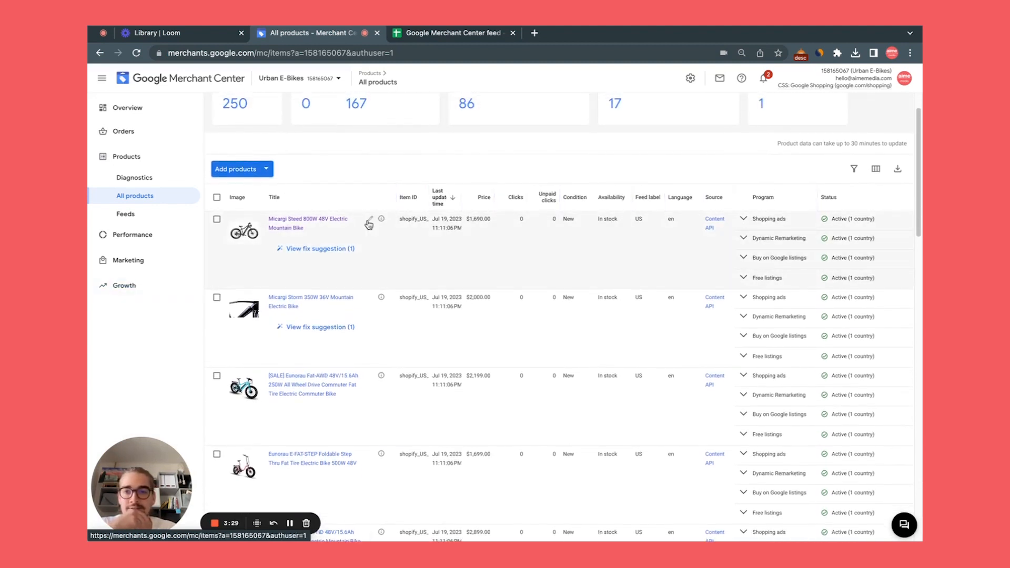
left_click(369, 223)
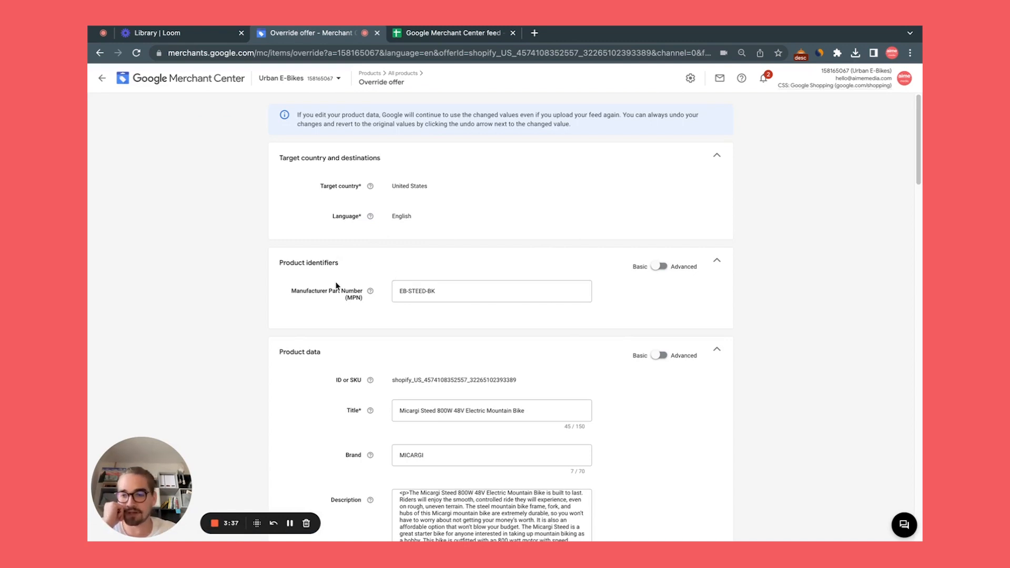
Show the advanced product identifiers to examine the GTIN field, and return that section to the basic view.
left_click(660, 265)
left_click_drag(277, 296, 299, 292)
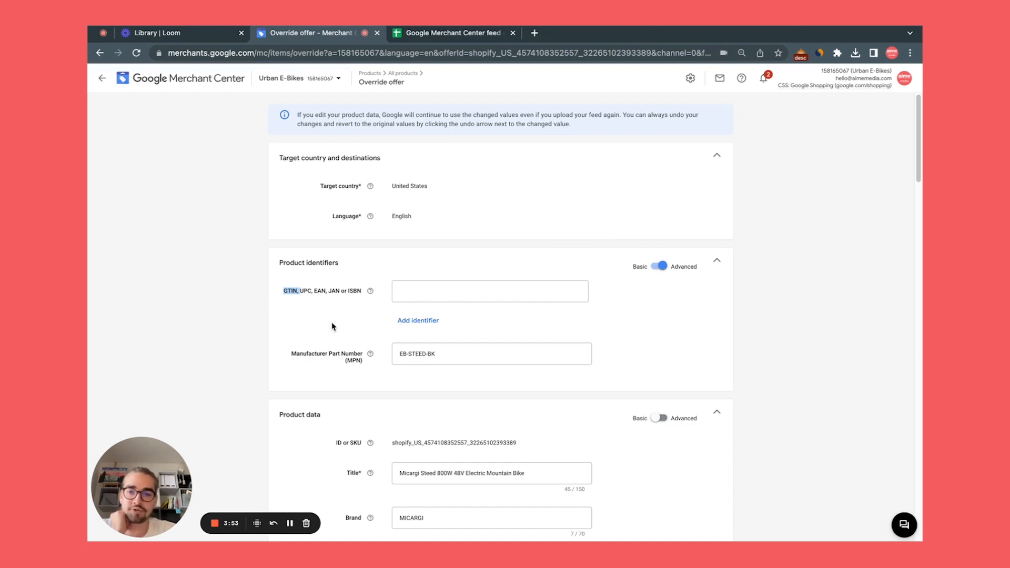
left_click(498, 282)
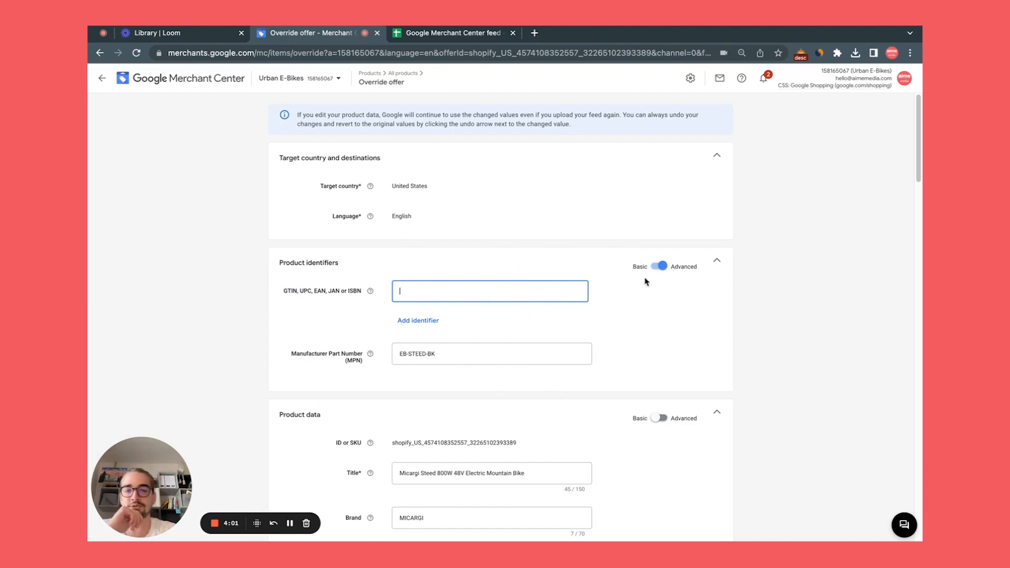
left_click(658, 267)
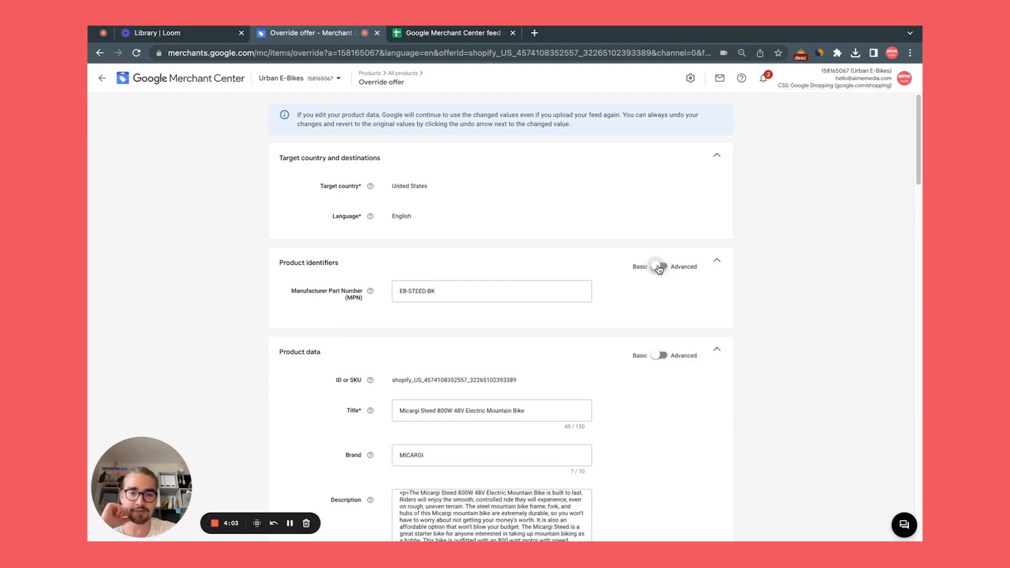
Examine how the product title is built from brand, model, power specifications and product type.
scroll(658, 268, "down", 4)
left_click(408, 214)
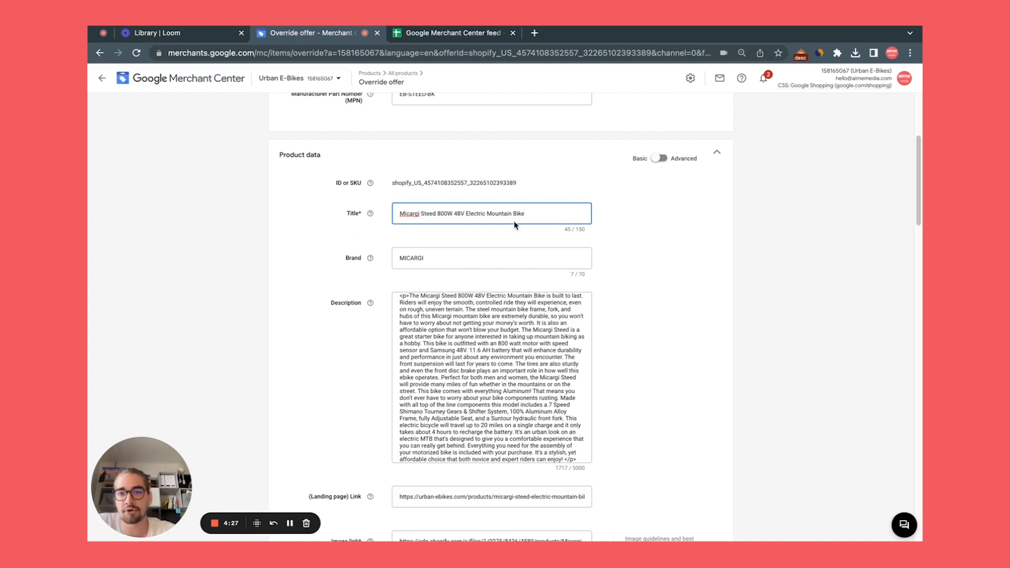
double_click(412, 214)
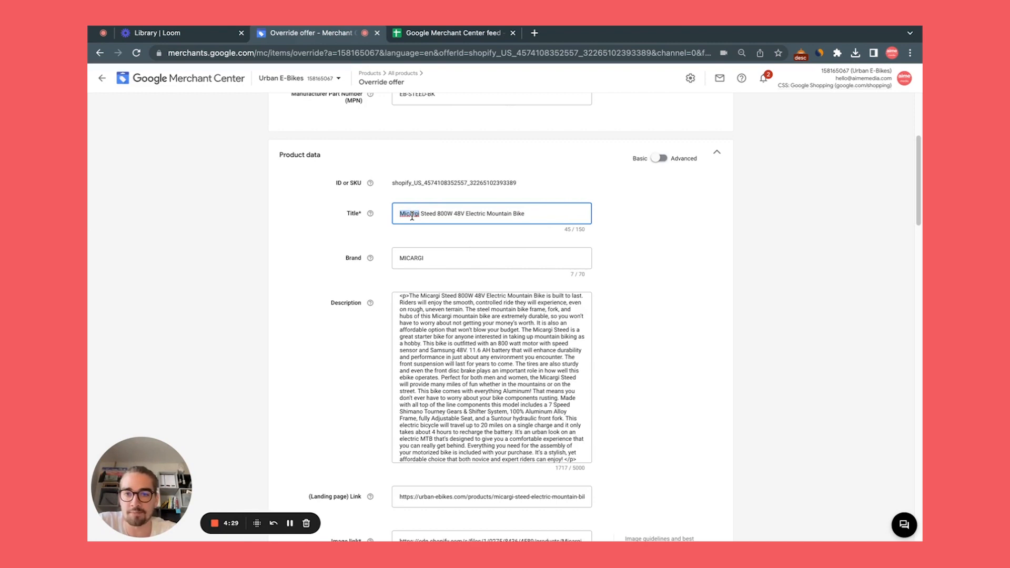
double_click(427, 214)
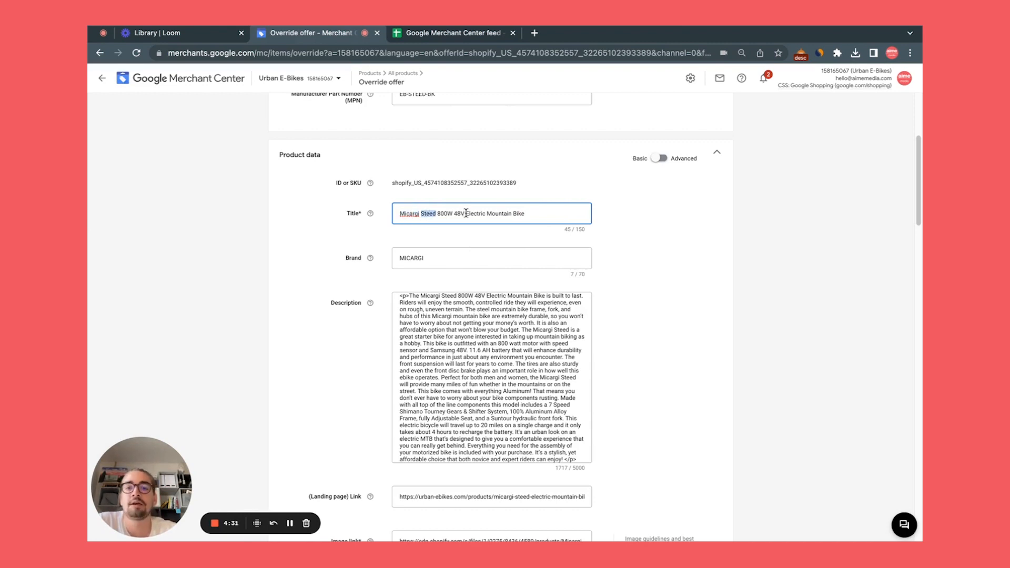
left_click_drag(438, 214, 525, 213)
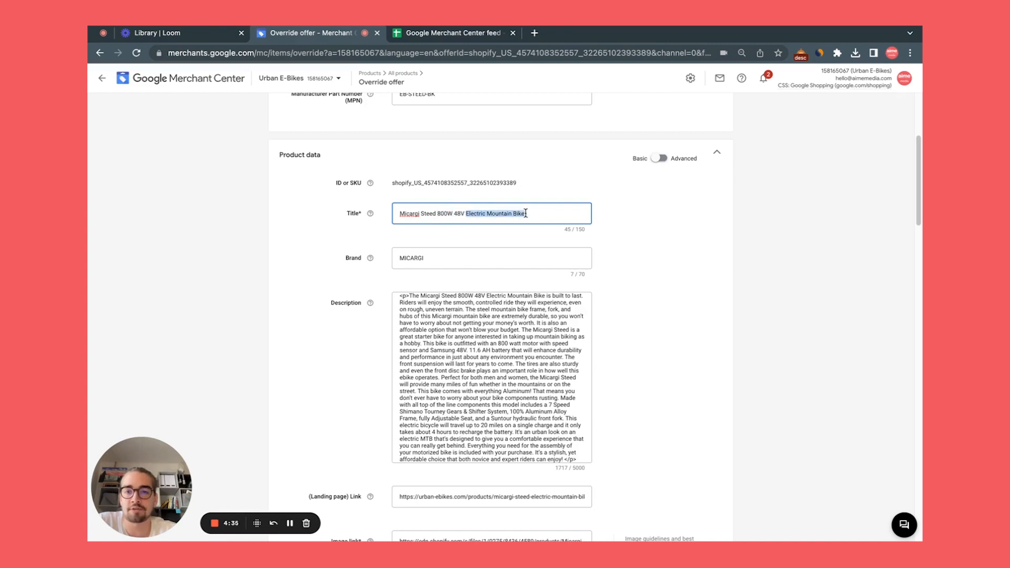
left_click(526, 214)
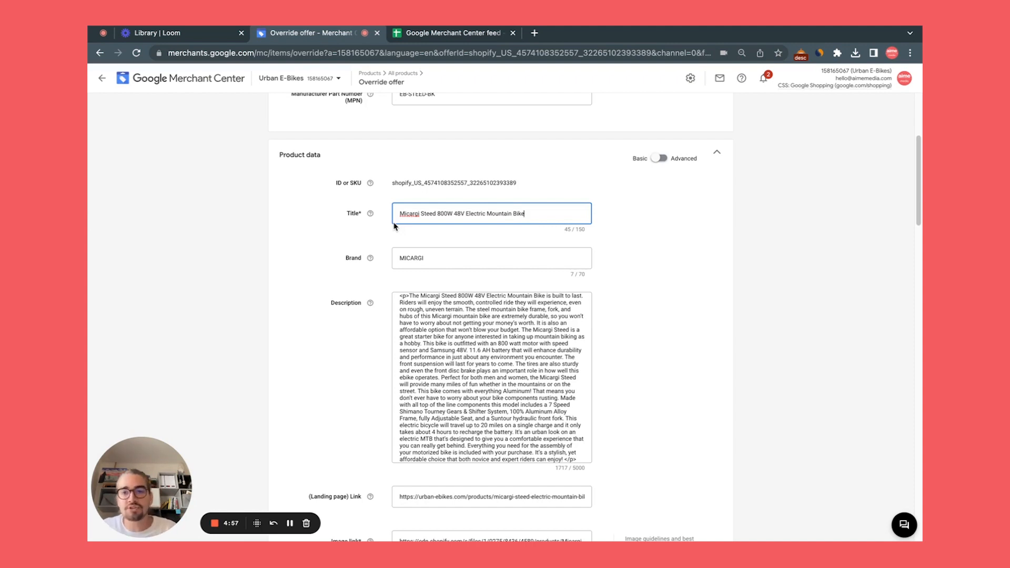
left_click_drag(437, 212, 464, 211)
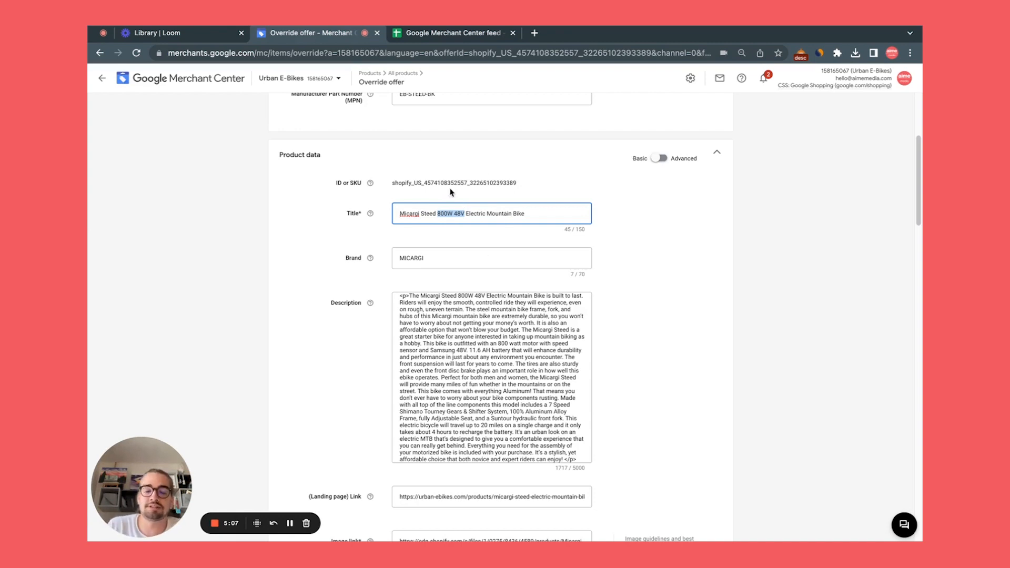
left_click_drag(525, 214, 394, 214)
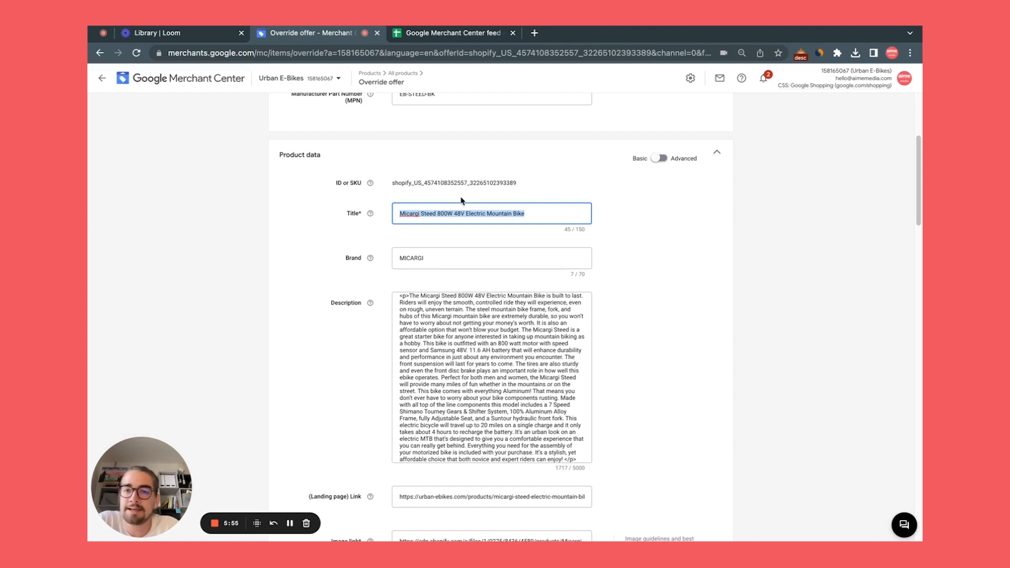
left_click(407, 214)
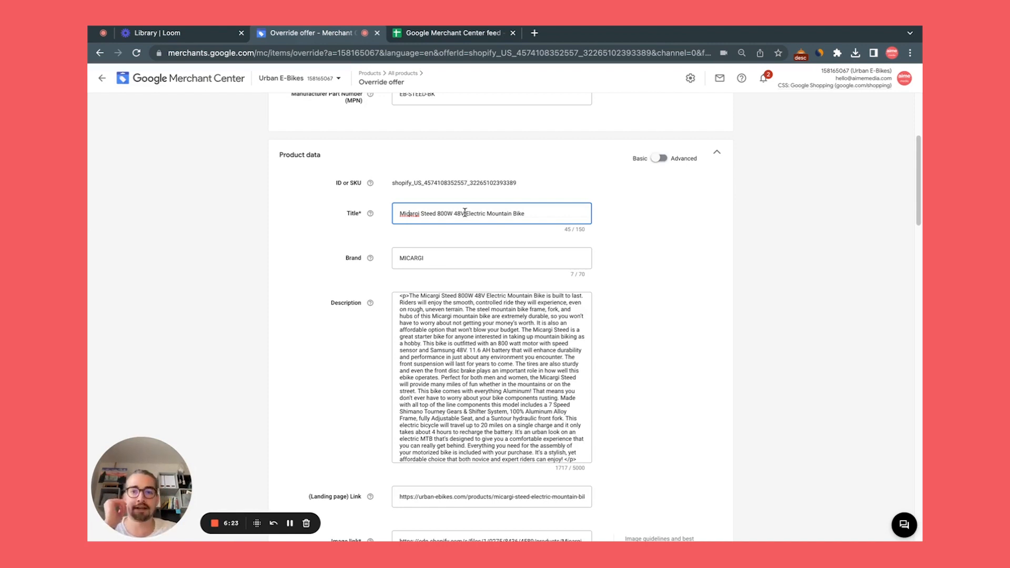
Examine the product description, including the passage about the motor, battery and front suspension.
scroll(545, 245, "down", 2)
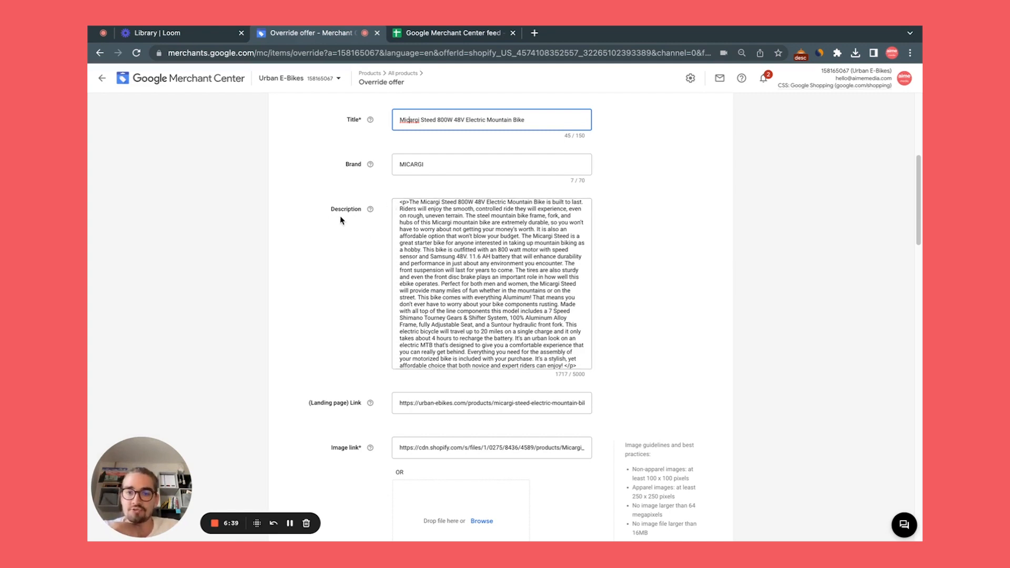
left_click(497, 288)
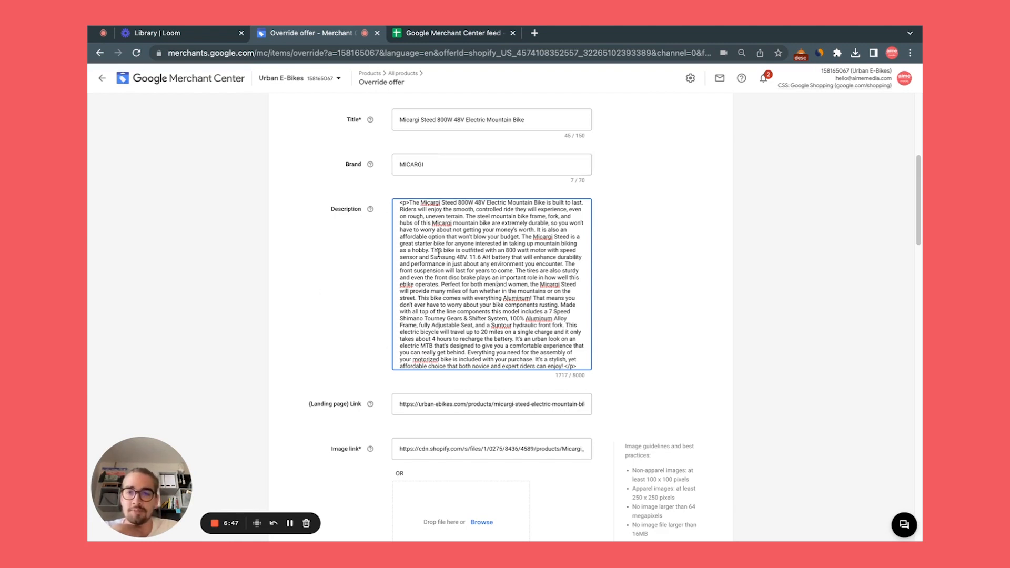
left_click_drag(431, 252, 473, 270)
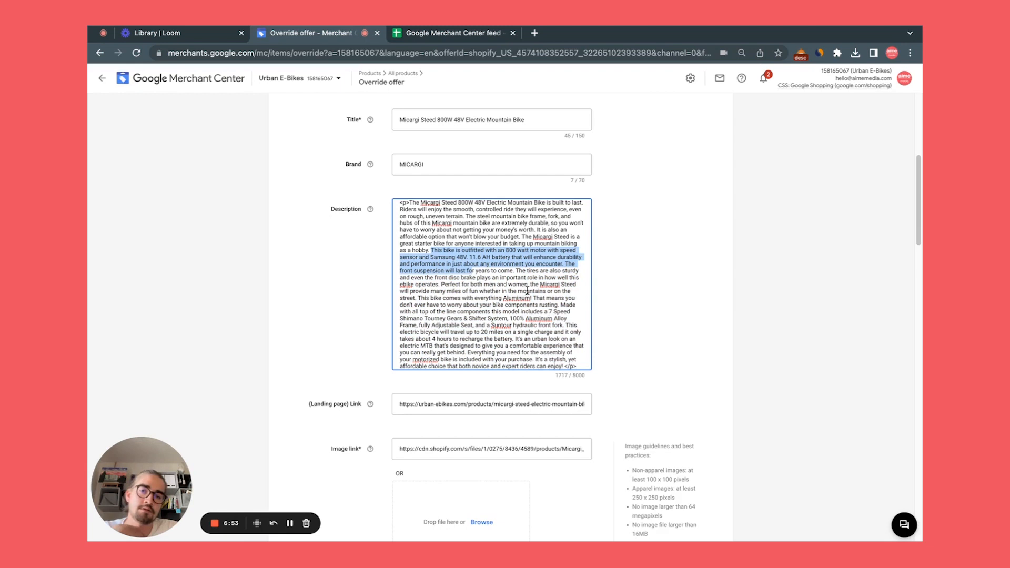
left_click(336, 291)
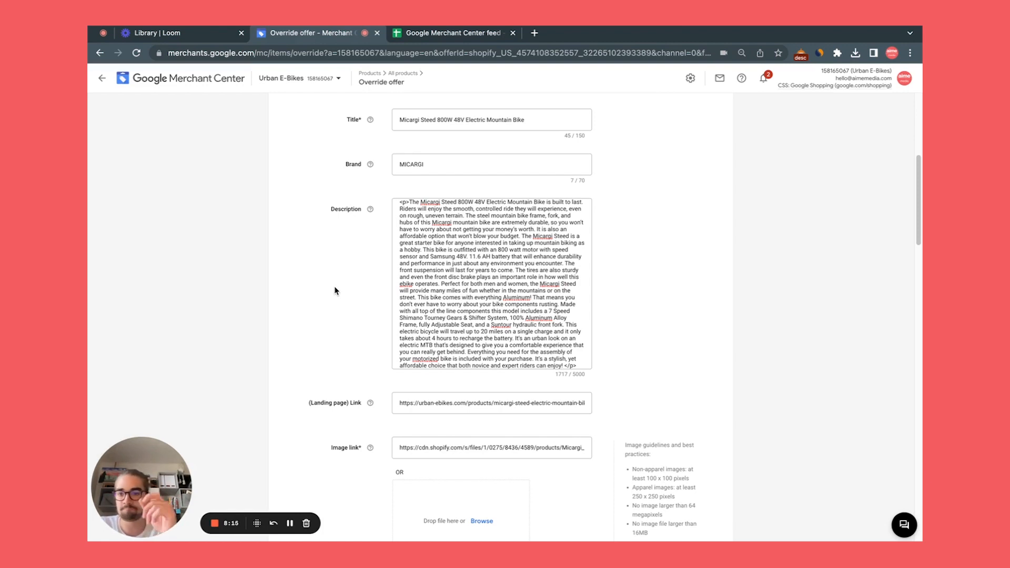
Examine the product's image link in the product data.
scroll(335, 290, "down", 3)
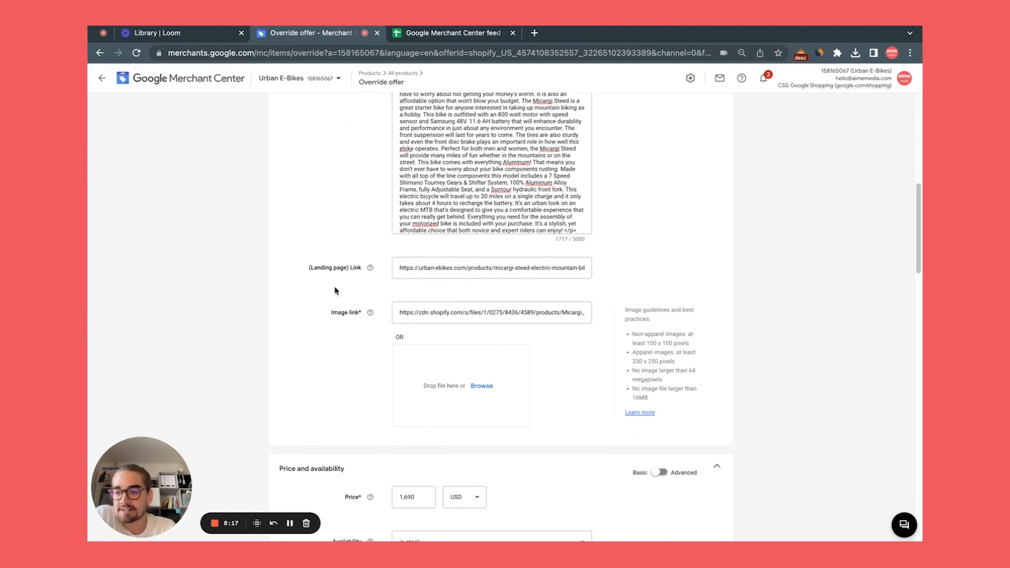
left_click(398, 312)
key("End")
left_click(323, 358)
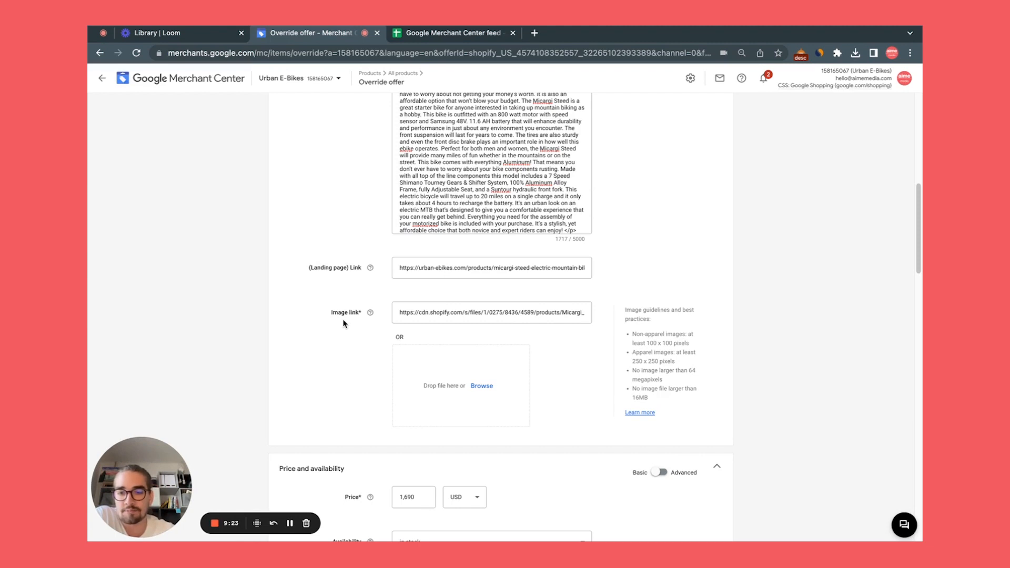
Show the advanced attributes of the detailed product description and clear the condition selection.
scroll(345, 323, "down", 4)
scroll(343, 323, "down", 3)
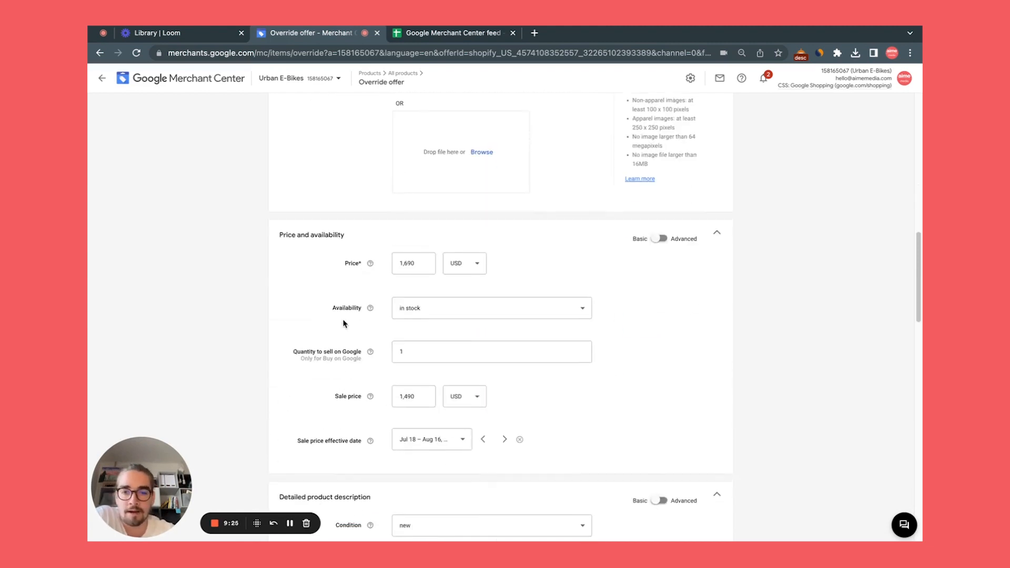
scroll(342, 329, "up", 1)
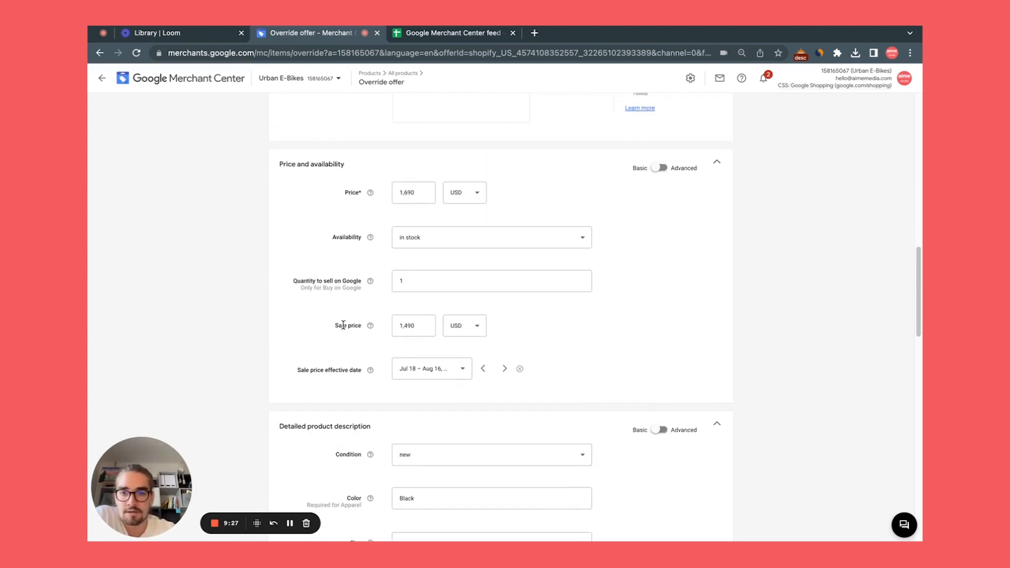
scroll(603, 396, "down", 3)
scroll(660, 367, "down", 1)
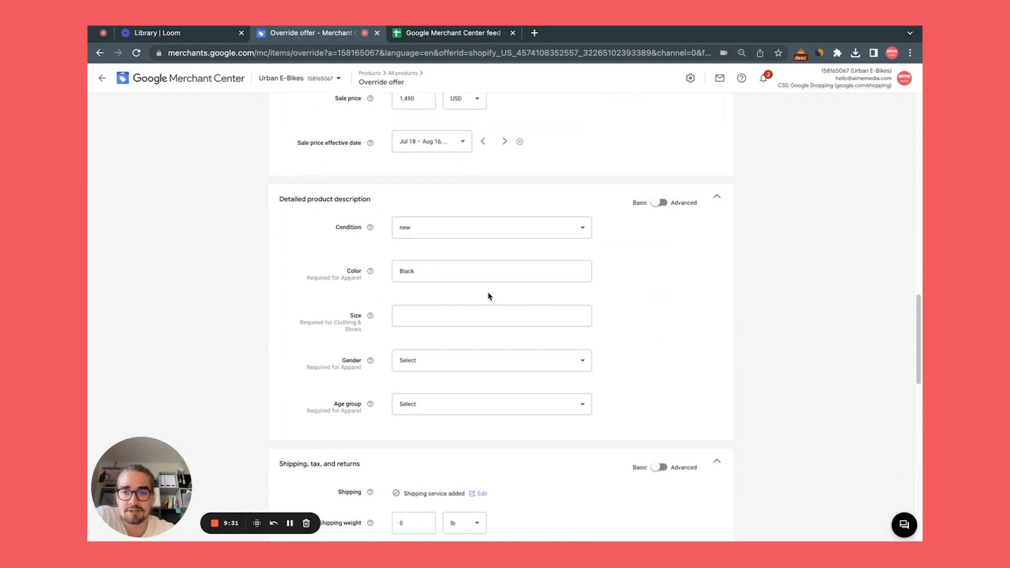
left_click(660, 203)
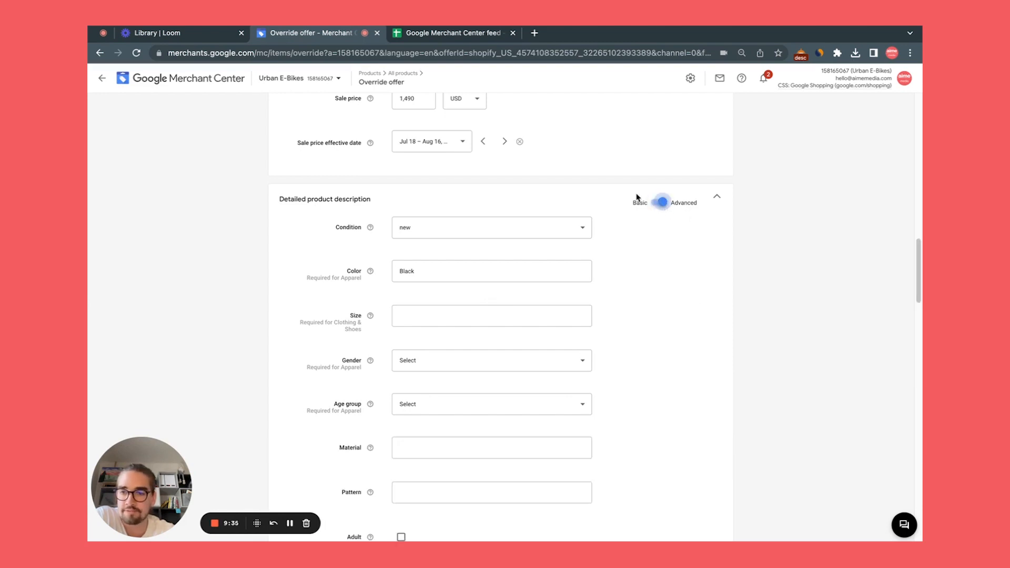
scroll(637, 199, "down", 2)
left_click(471, 144)
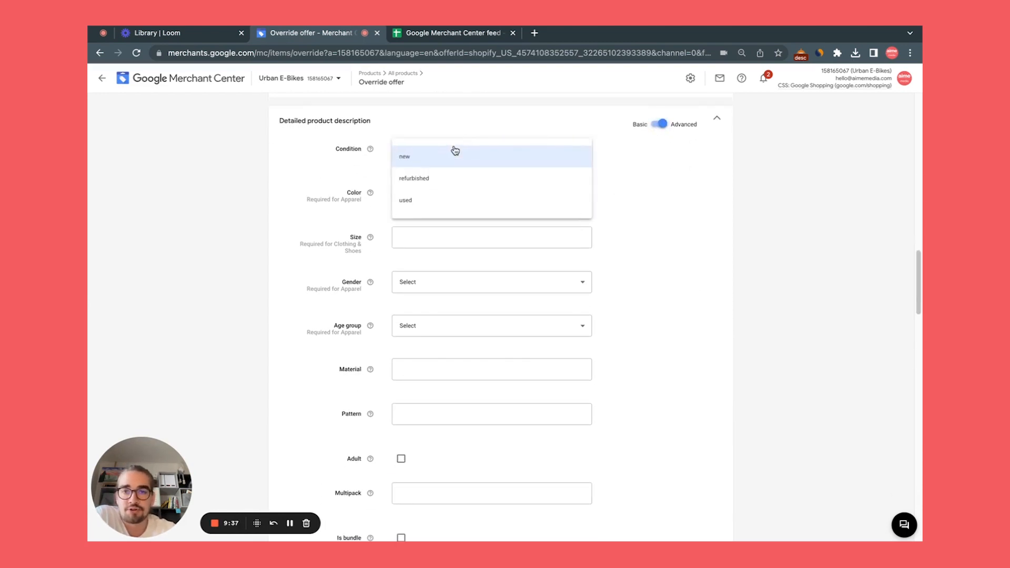
left_click(453, 151)
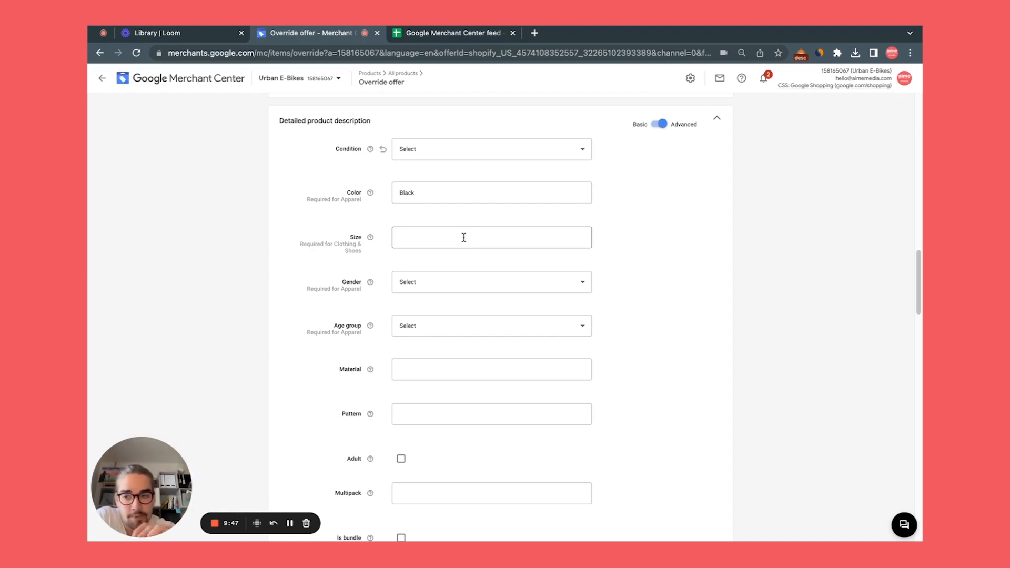
Set the product's gender to unisex and its age group to adult.
left_click(444, 281)
left_click(414, 325)
left_click(413, 328)
left_click(423, 337)
left_click(428, 368)
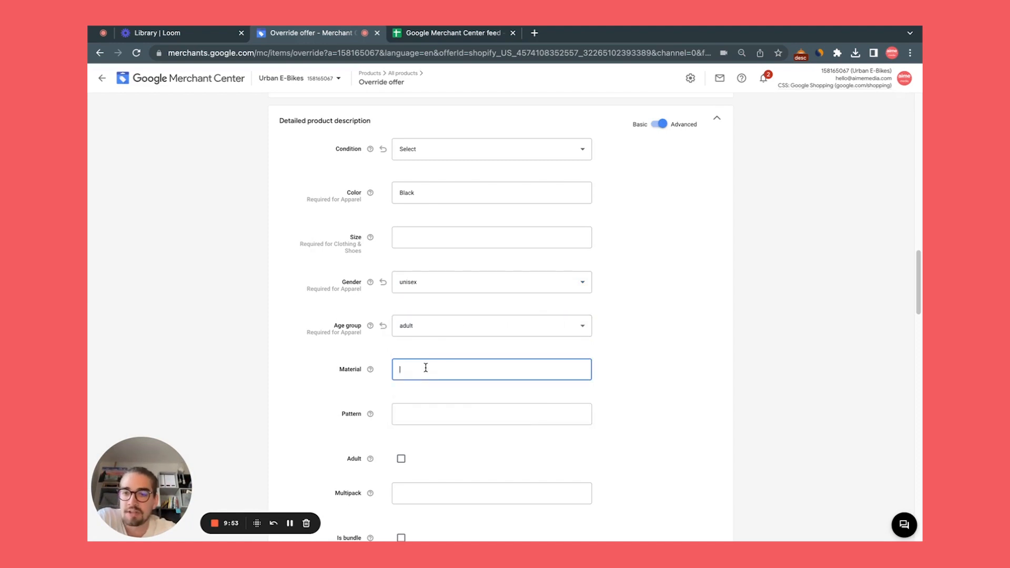
Review the apparel requirement notes for age group and gender, and the further attributes from material to item group ID.
left_click_drag(310, 332, 352, 332)
left_click(352, 332)
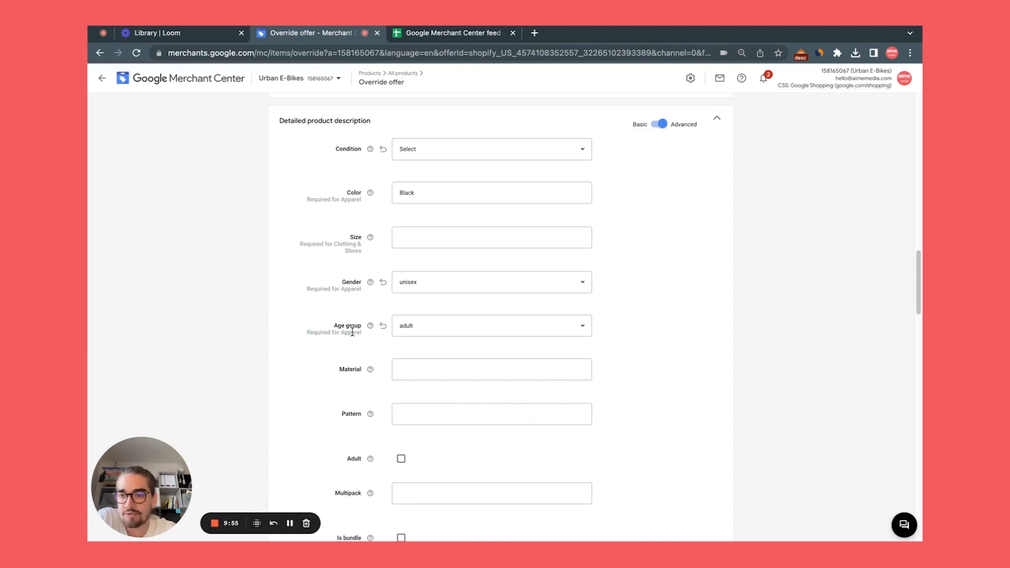
left_click_drag(307, 290, 352, 290)
left_click(349, 290)
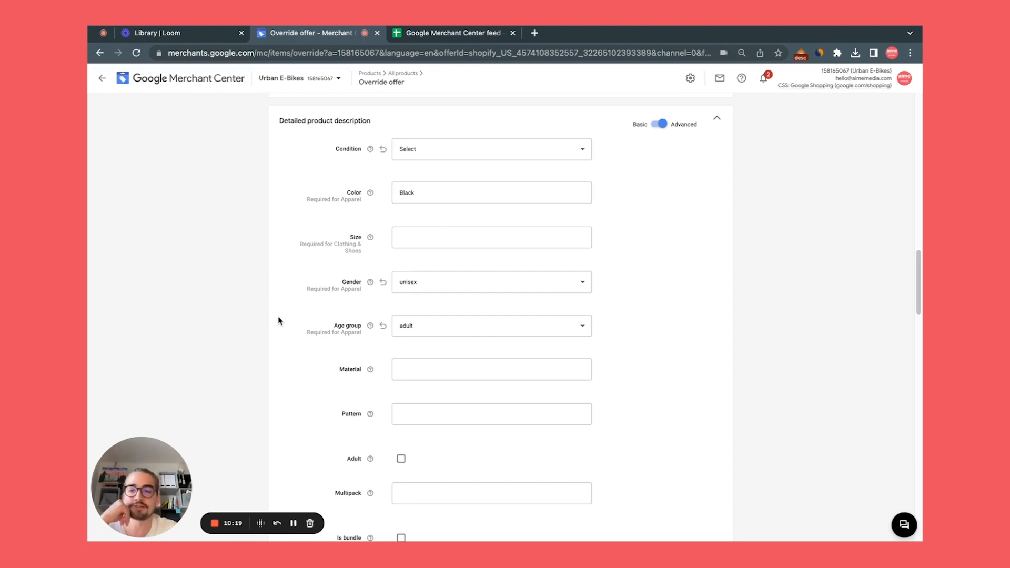
left_click(414, 371)
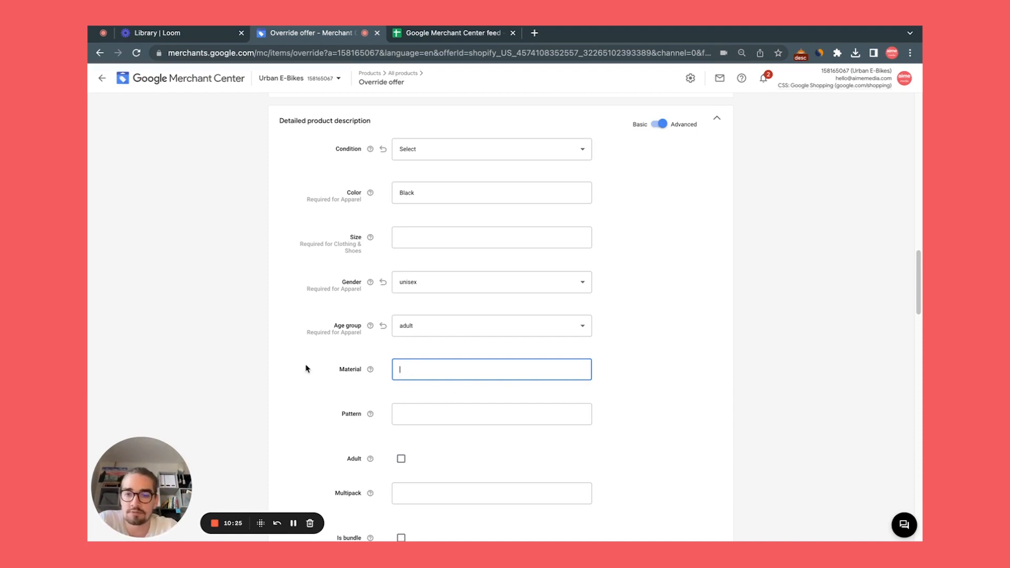
scroll(347, 349, "down", 2)
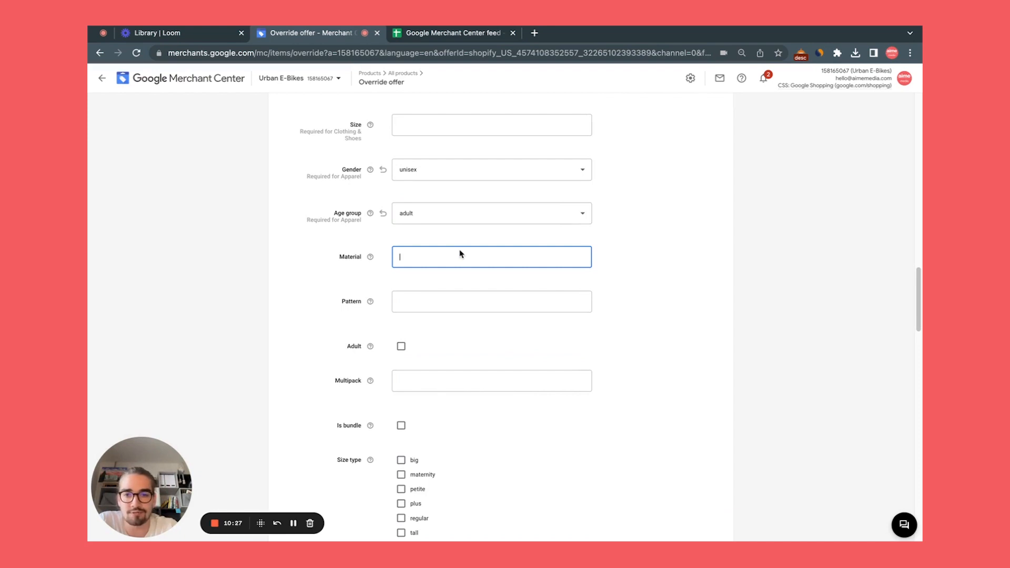
scroll(459, 254, "down", 2)
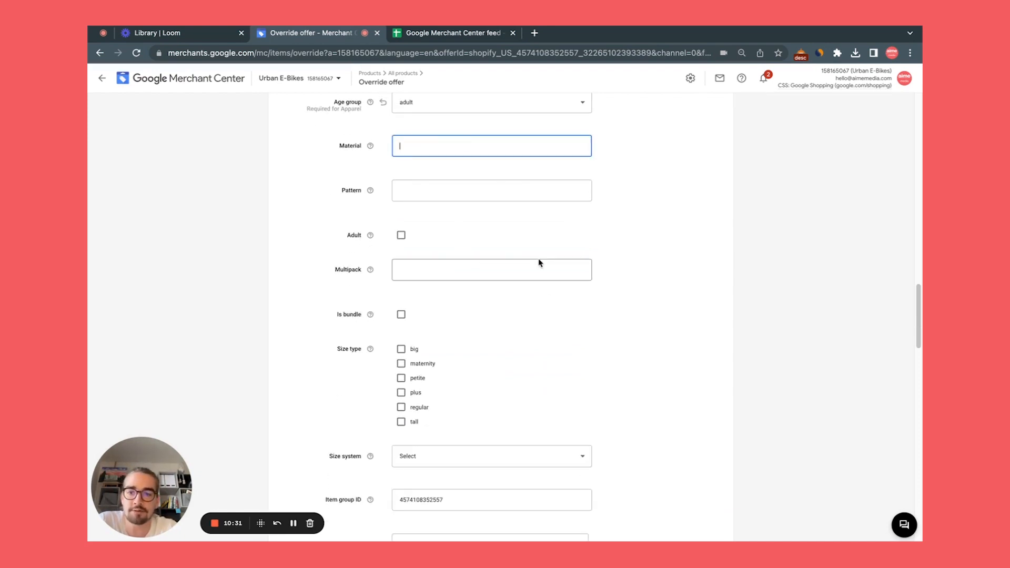
Add two extra product highlight fields to the offer and remove them again.
scroll(538, 261, "down", 2)
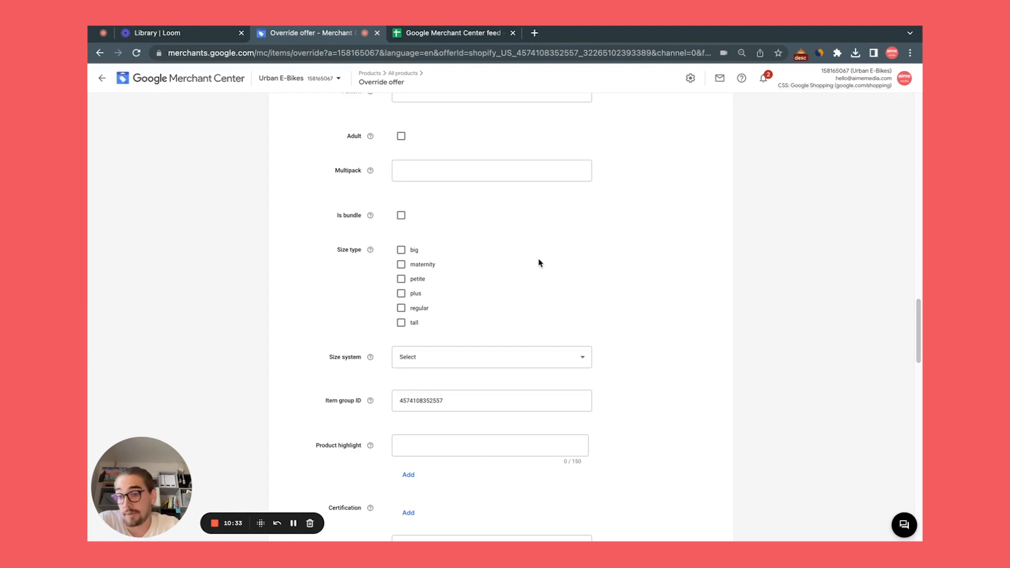
scroll(538, 262, "up", 1)
scroll(538, 261, "down", 3)
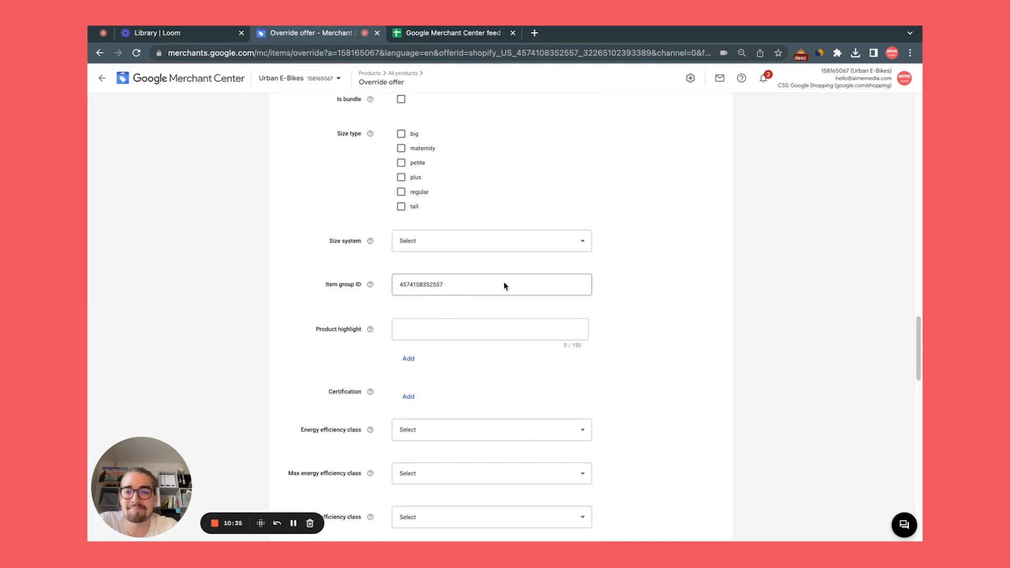
left_click(408, 358)
left_click(408, 399)
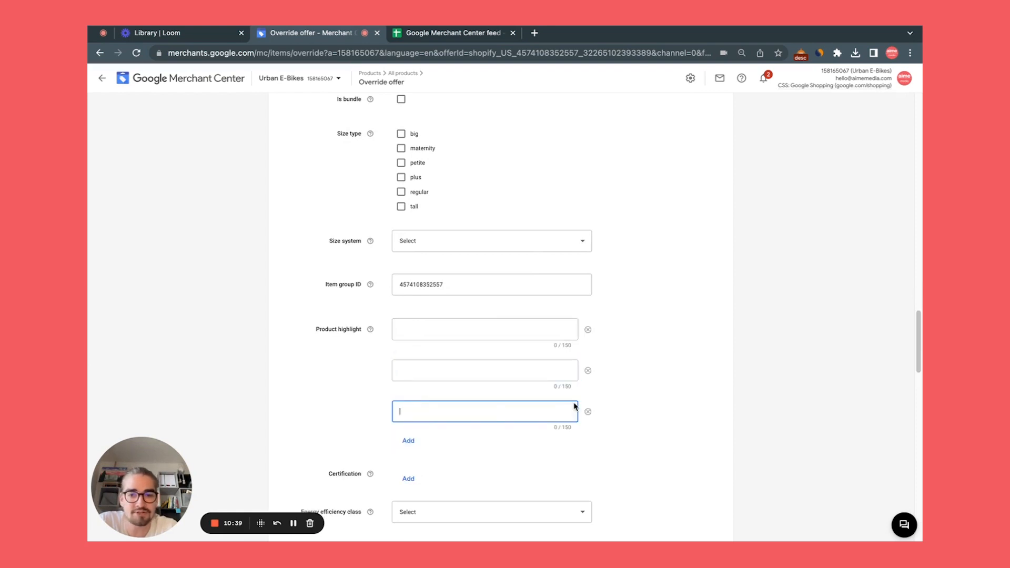
left_click(588, 411)
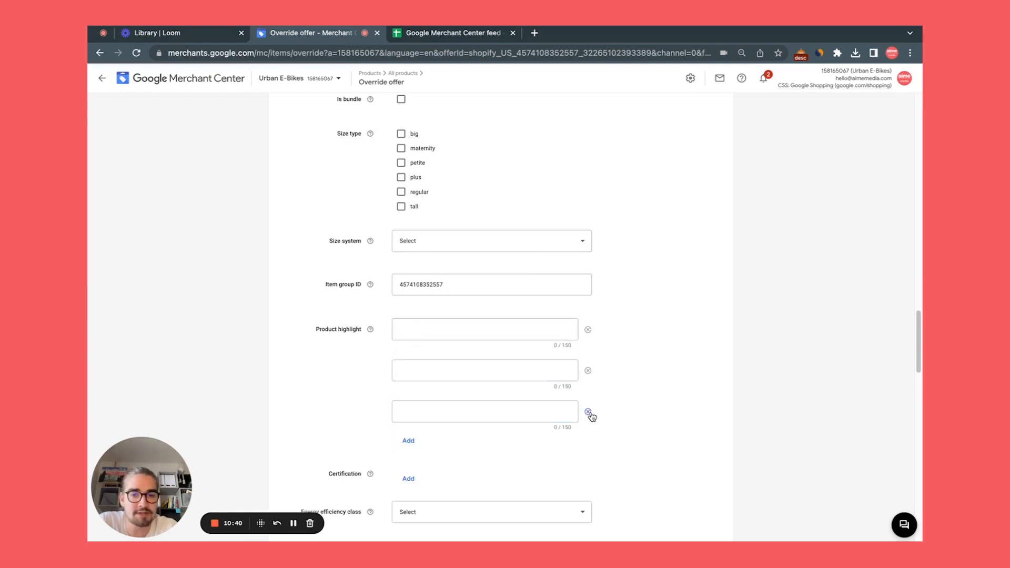
left_click(588, 372)
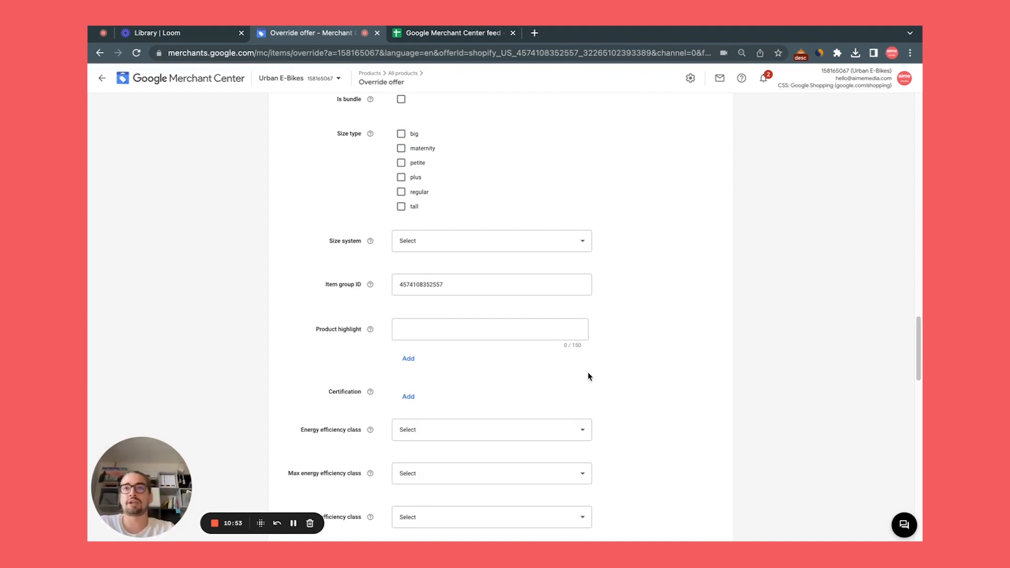
Enter "200km with a Full Battery" as the product highlight.
left_click(497, 329)
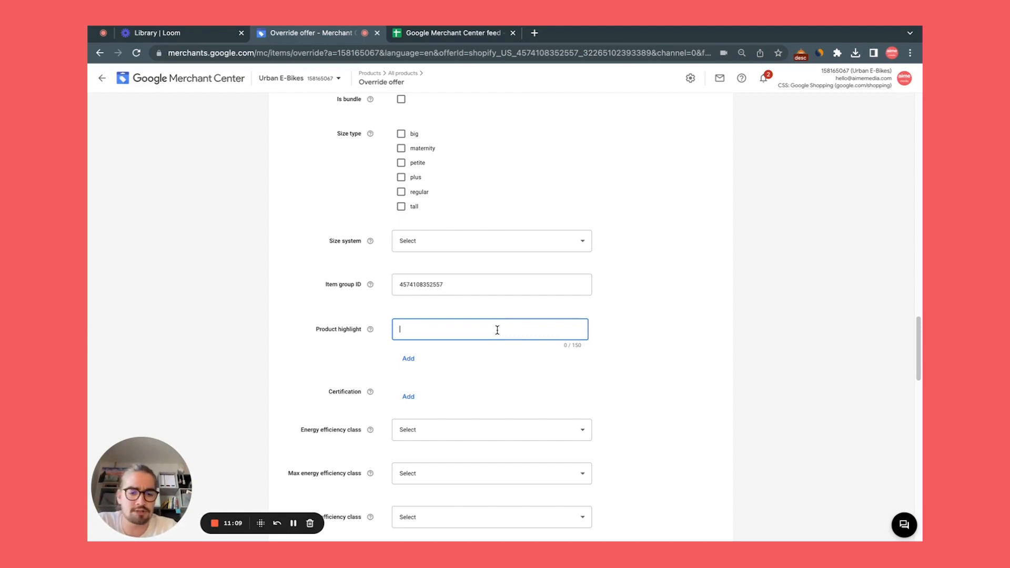
type("200")
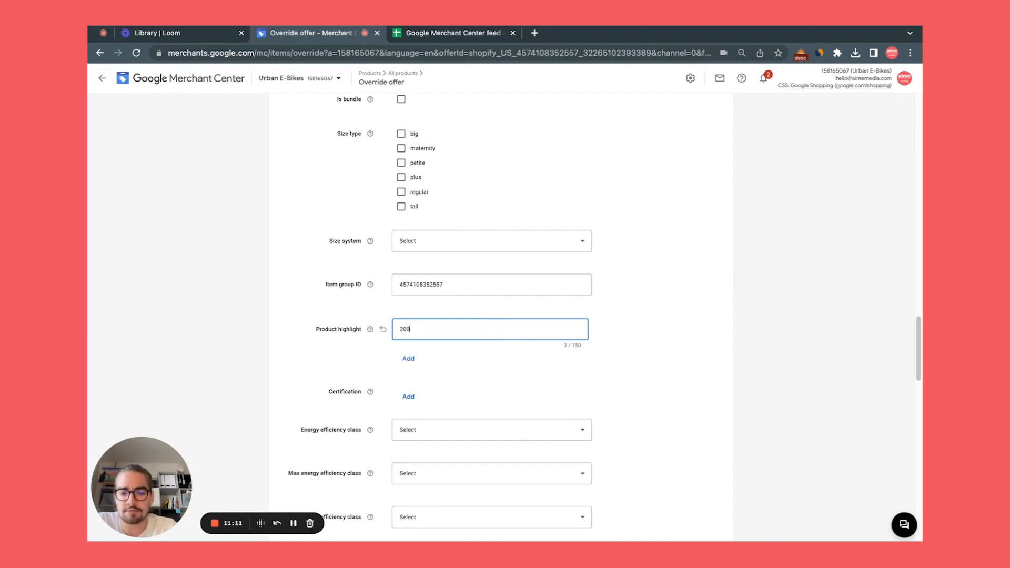
type("km with a Full Bateer")
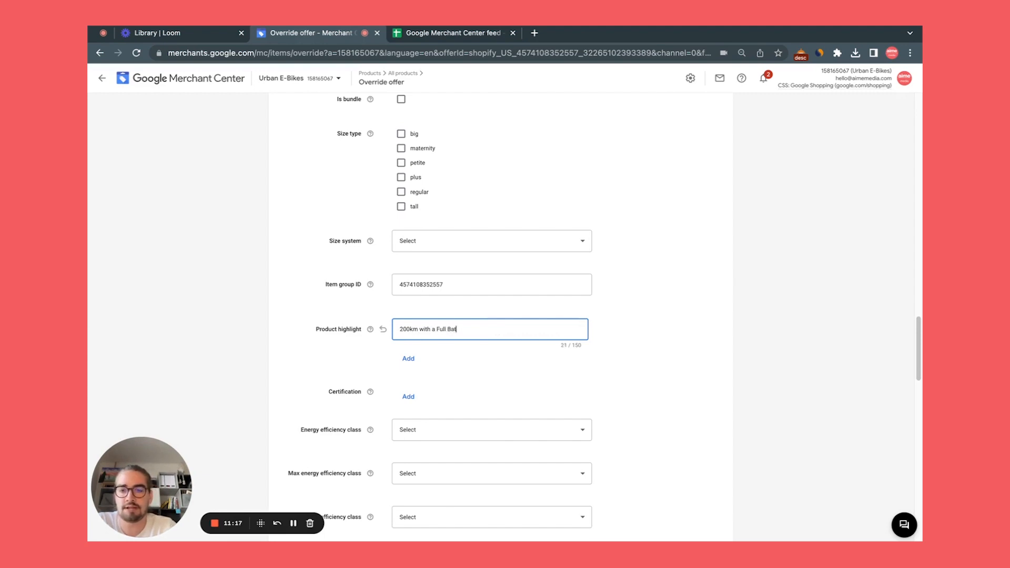
key("BackSpace")
key("BackSpace")
type("erry")
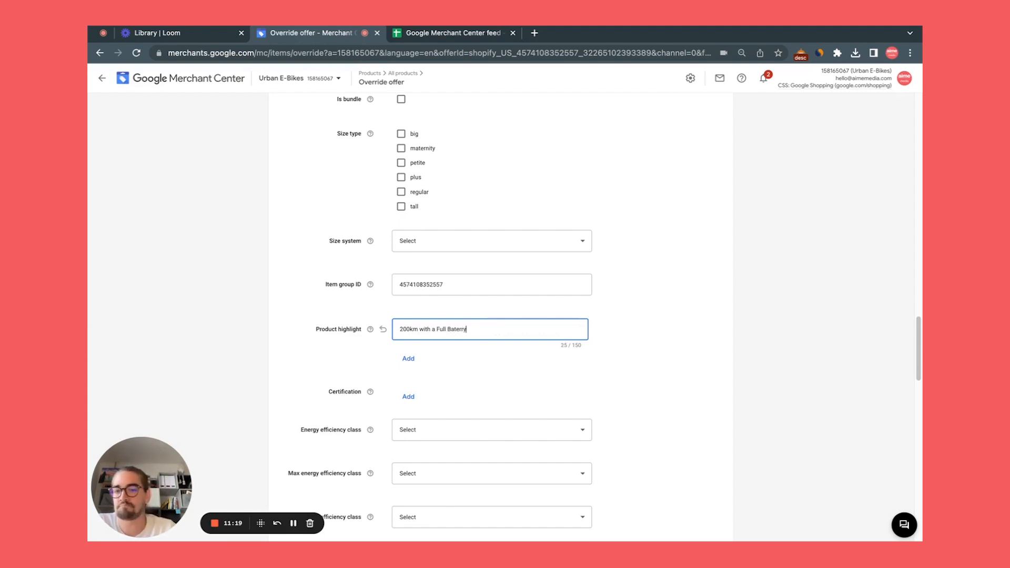
left_click(457, 331)
type("t")
left_click(466, 331)
key("BackSpace")
left_click(484, 350)
left_click(480, 329)
left_click_drag(480, 329, 378, 330)
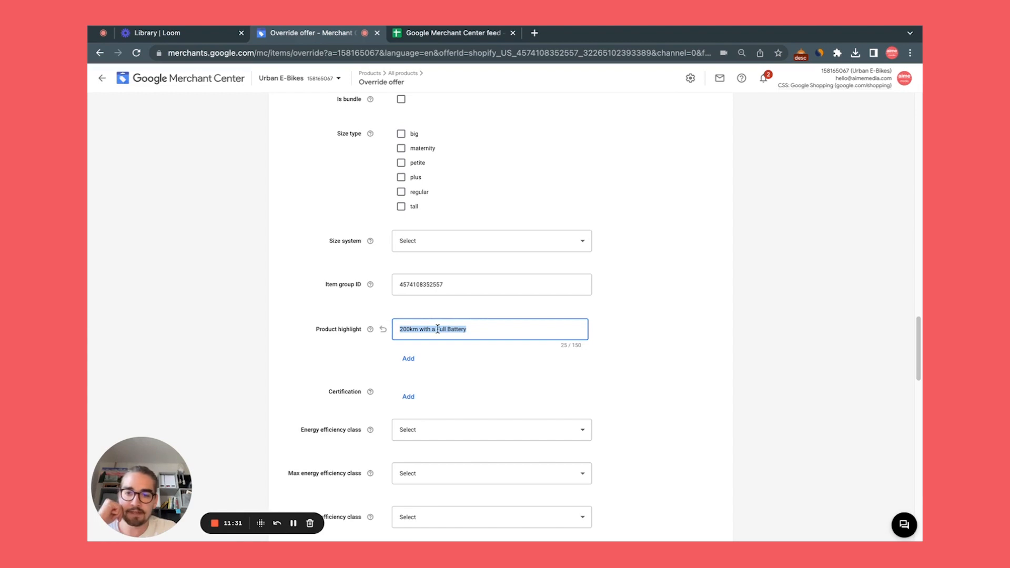
Examine the energy efficiency class attributes, including the maximum and minimum class, and the energy label image link.
scroll(441, 315, "down", 3)
left_click(310, 302)
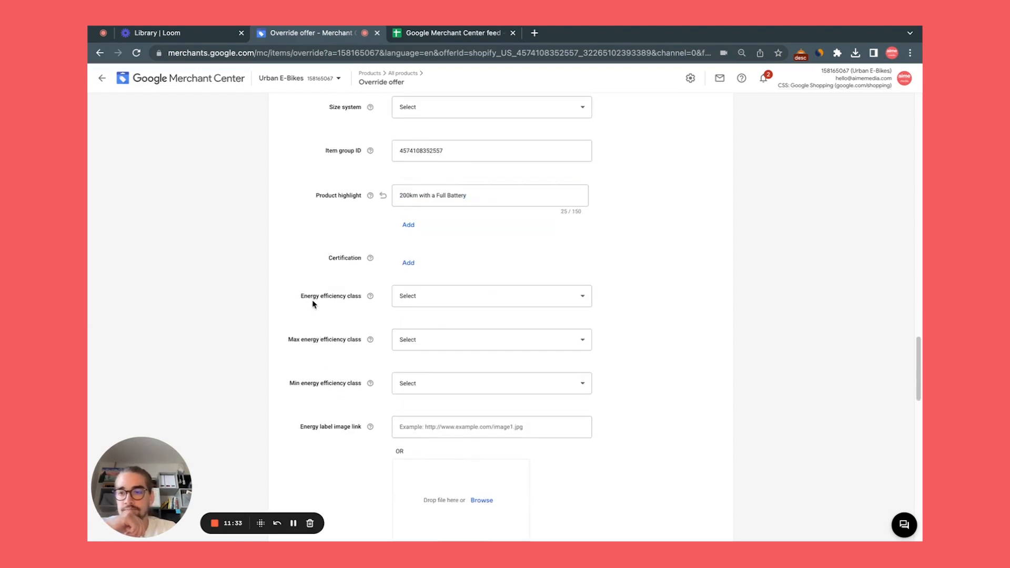
left_click_drag(280, 284, 370, 396)
left_click(338, 404)
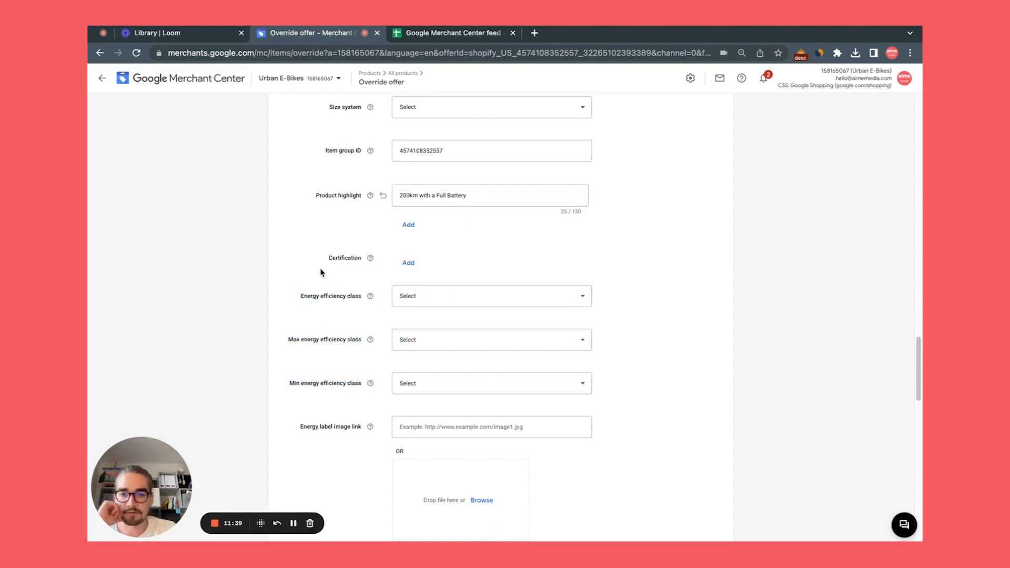
scroll(508, 274, "down", 2)
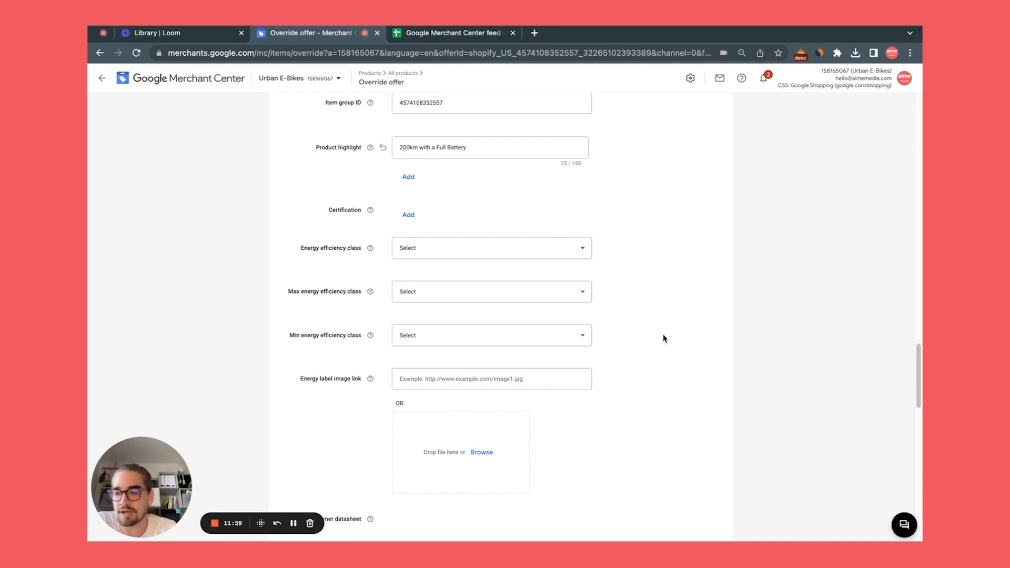
Set the Google funded promotion eligibility to all in the ad campaign configurations.
scroll(663, 338, "down", 8)
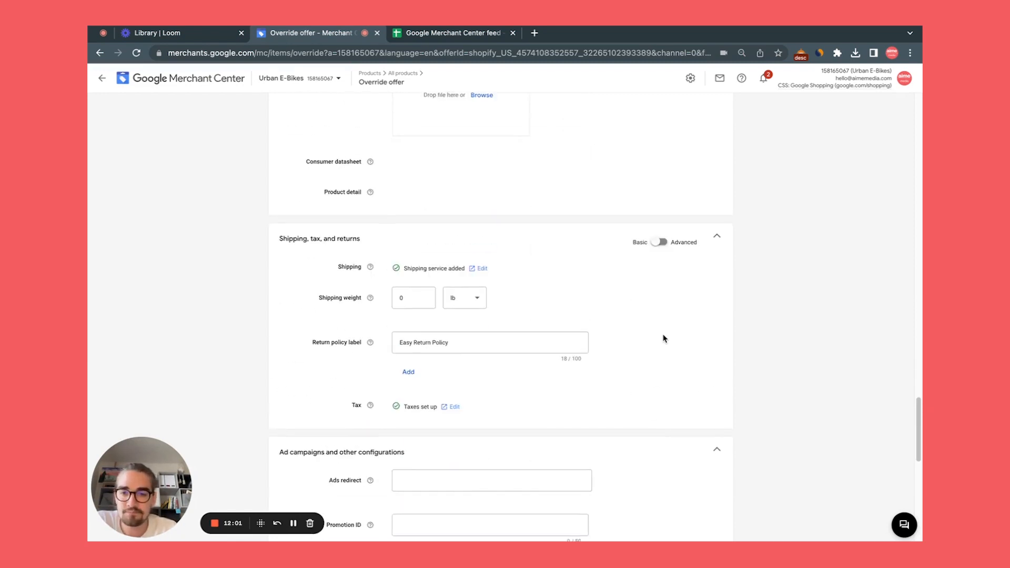
scroll(664, 338, "down", 5)
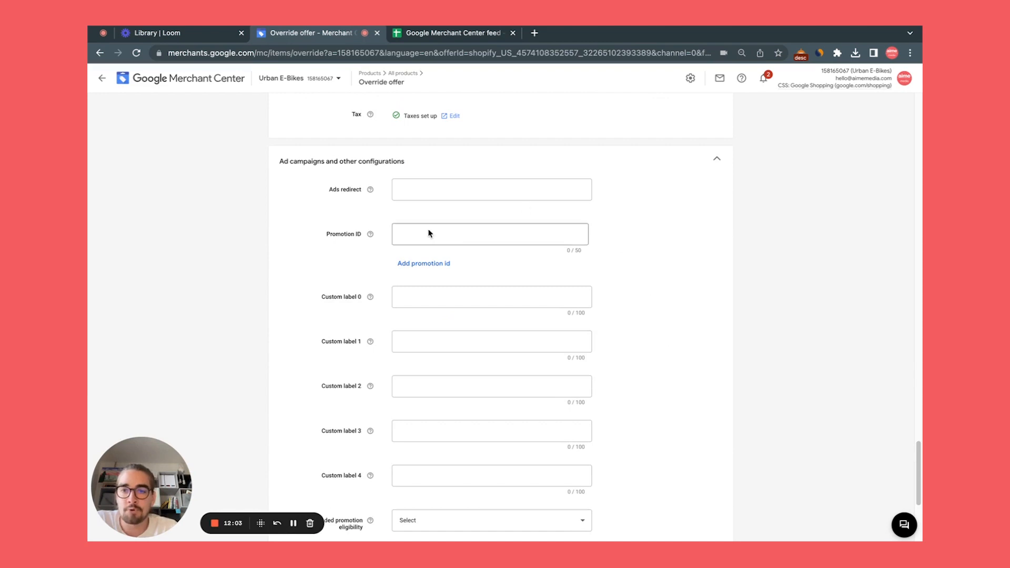
scroll(587, 218, "down", 2)
left_click(415, 427)
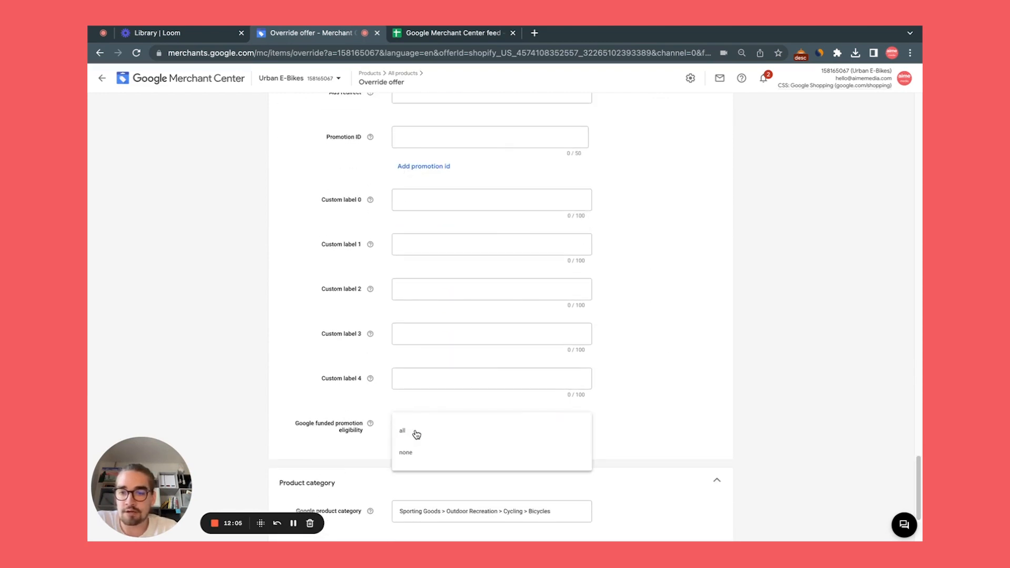
left_click(338, 432)
left_click(413, 422)
left_click(414, 432)
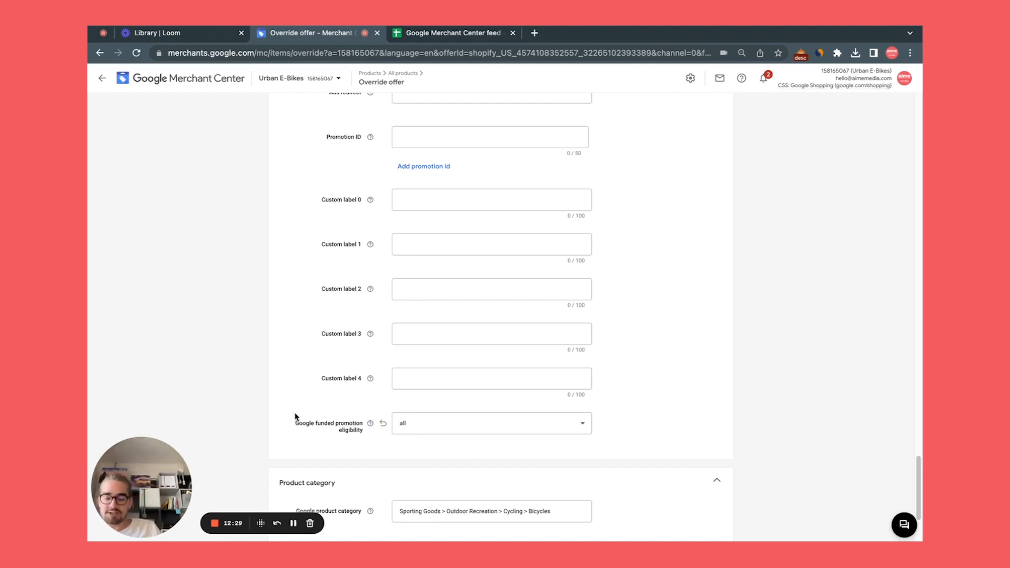
Copy the Google product category label and search Google in a new browser tab for "google product category taxonomy".
scroll(294, 416, "down", 3)
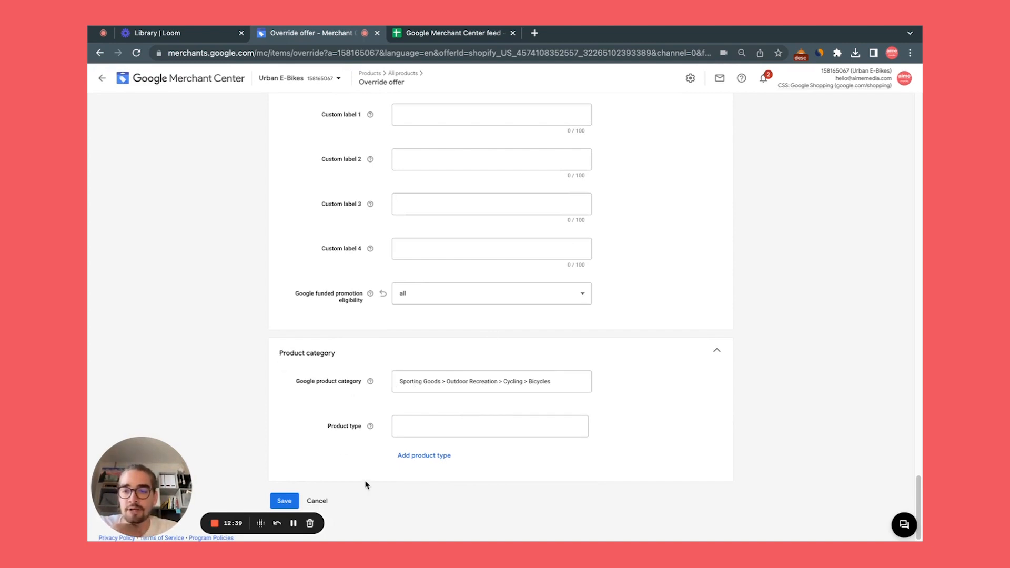
left_click_drag(279, 381, 354, 426)
left_click(355, 427)
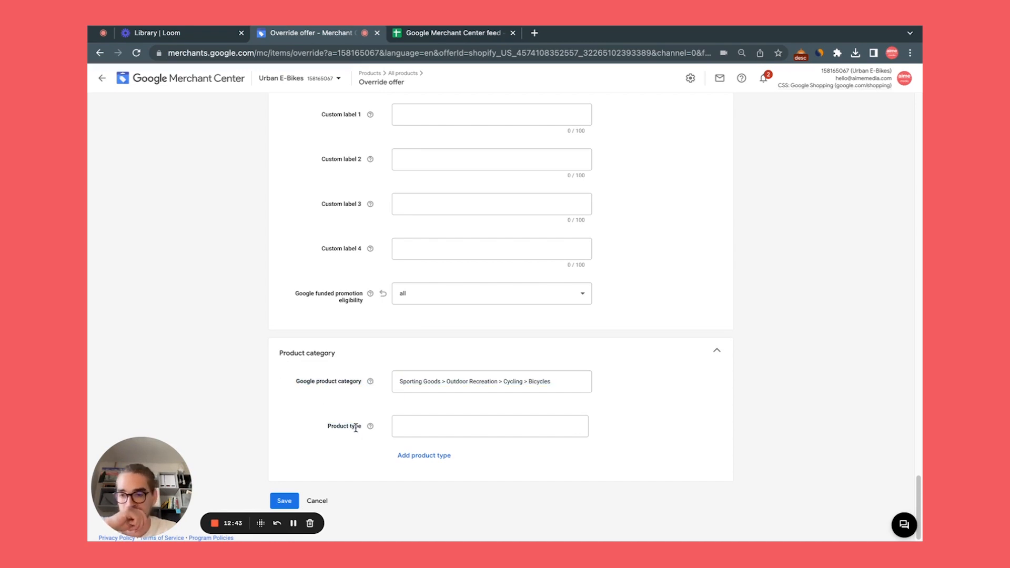
left_click_drag(297, 381, 361, 385)
key("ctrl+c")
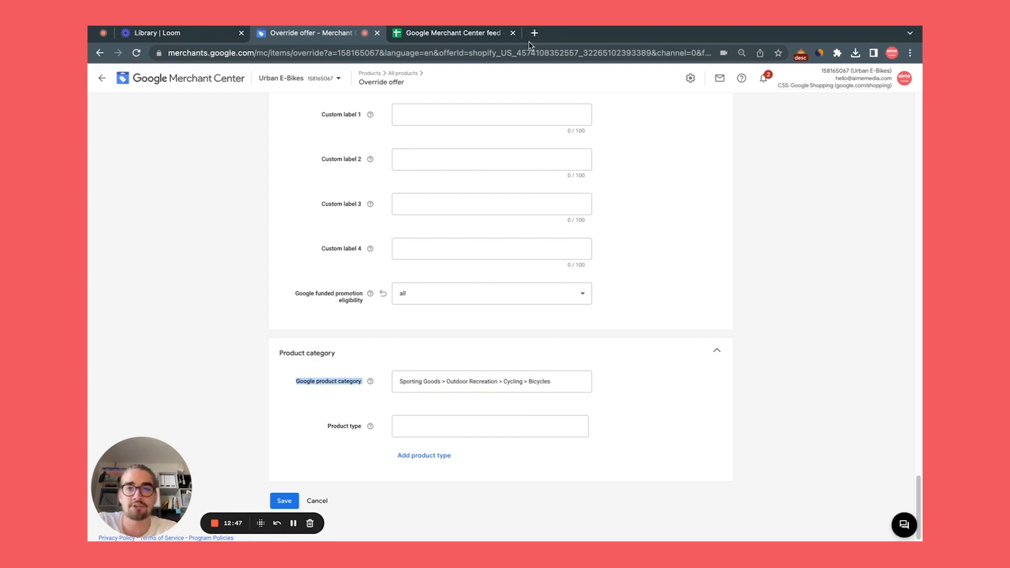
left_click(534, 33)
key("ctrl+v")
type("ta")
key("Return")
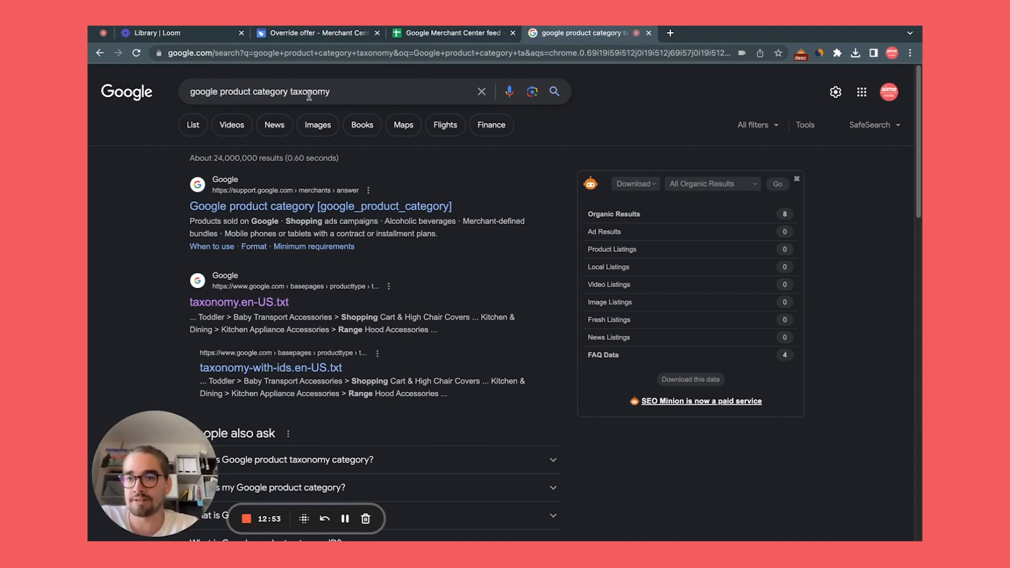
Open the taxonomy.en-US.txt list and find the category path for "bicycles".
left_click(225, 304)
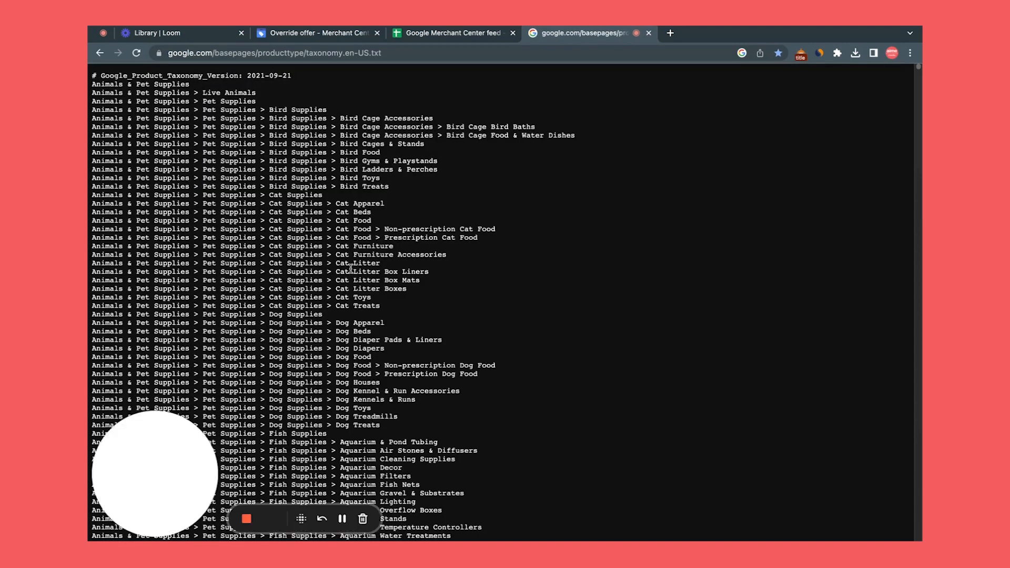
scroll(287, 176, "down", 20)
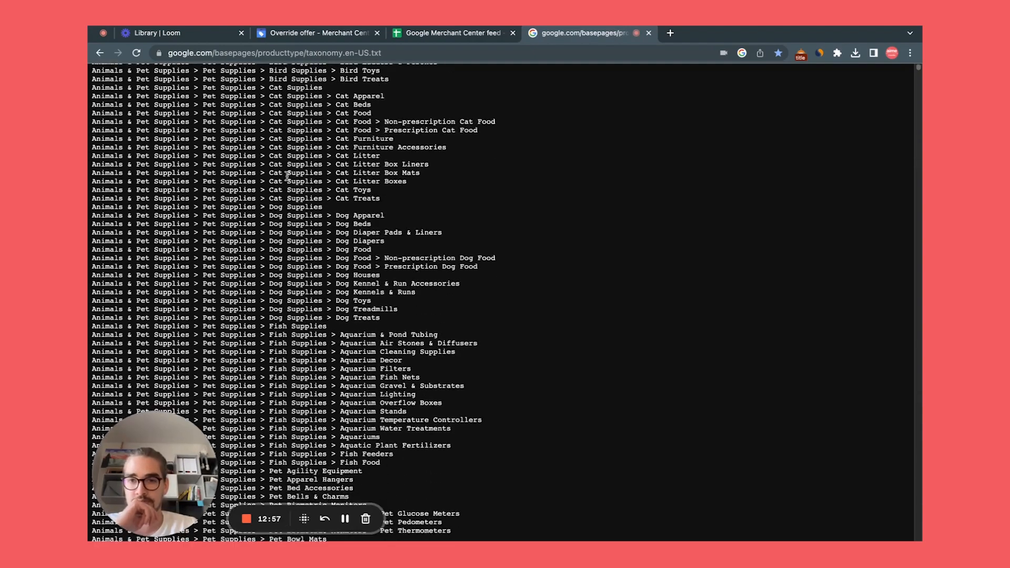
scroll(286, 179, "down", 20)
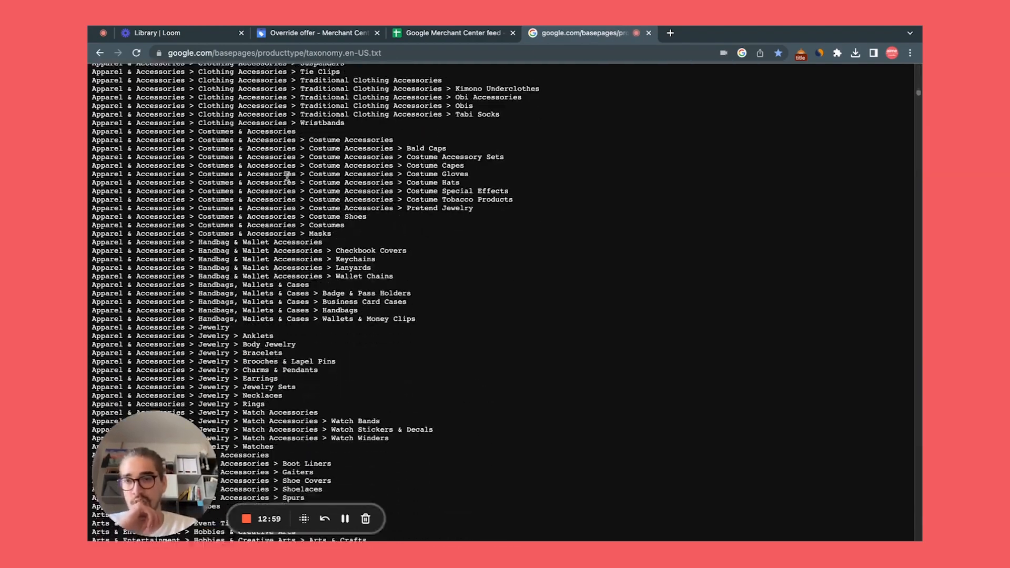
scroll(295, 163, "up", 10)
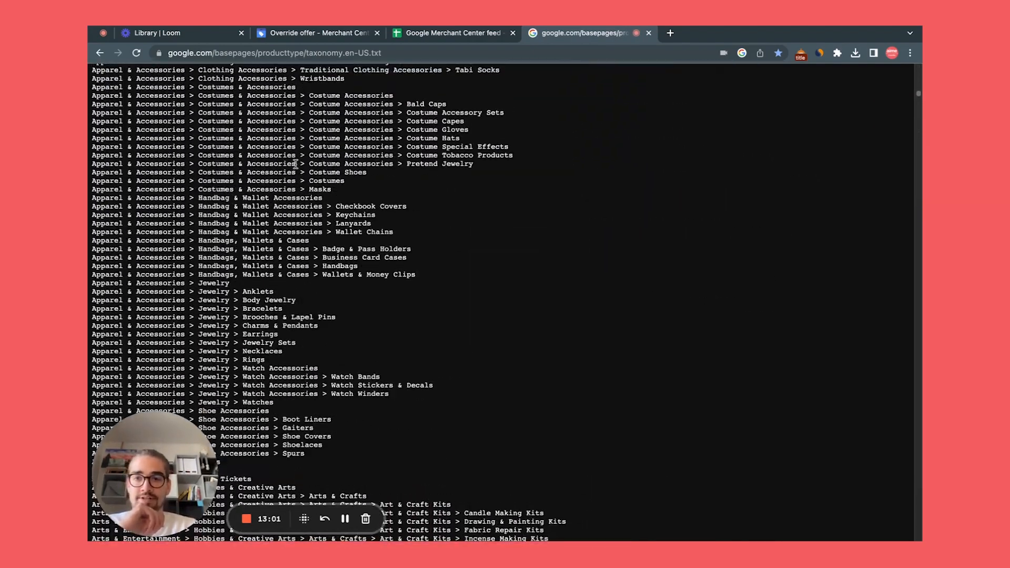
key("super+f")
type("bicty")
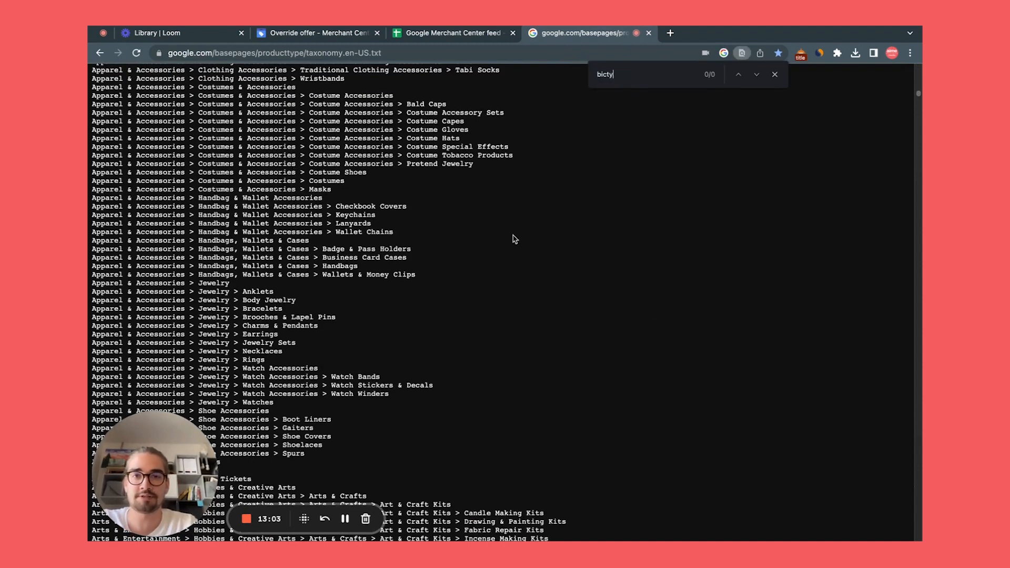
key("BackSpace")
key("BackSpace")
type("ycles")
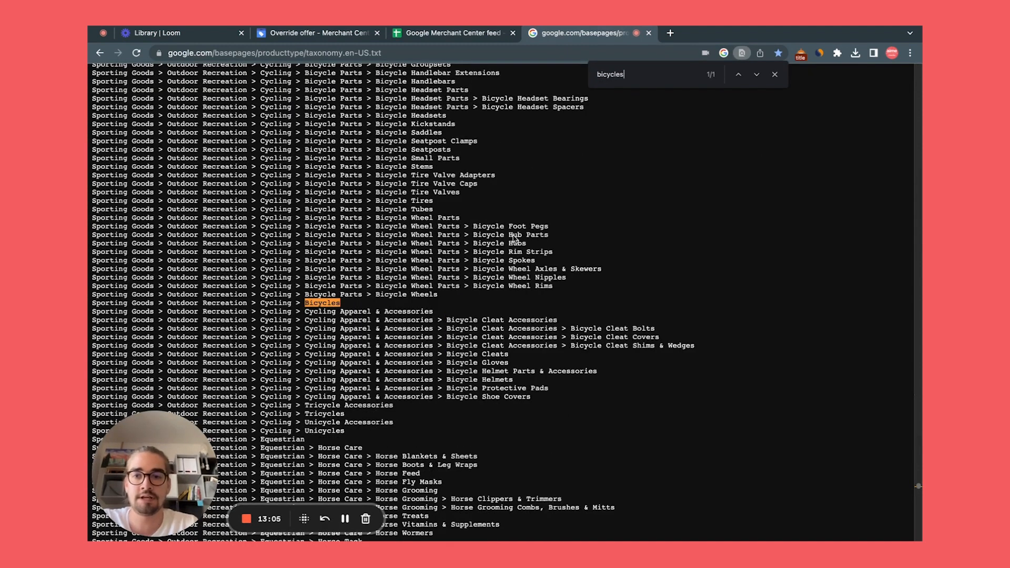
left_click_drag(107, 302, 288, 311)
Return to the offer in Google Merchant Center and examine its Google product category.
left_click(347, 34)
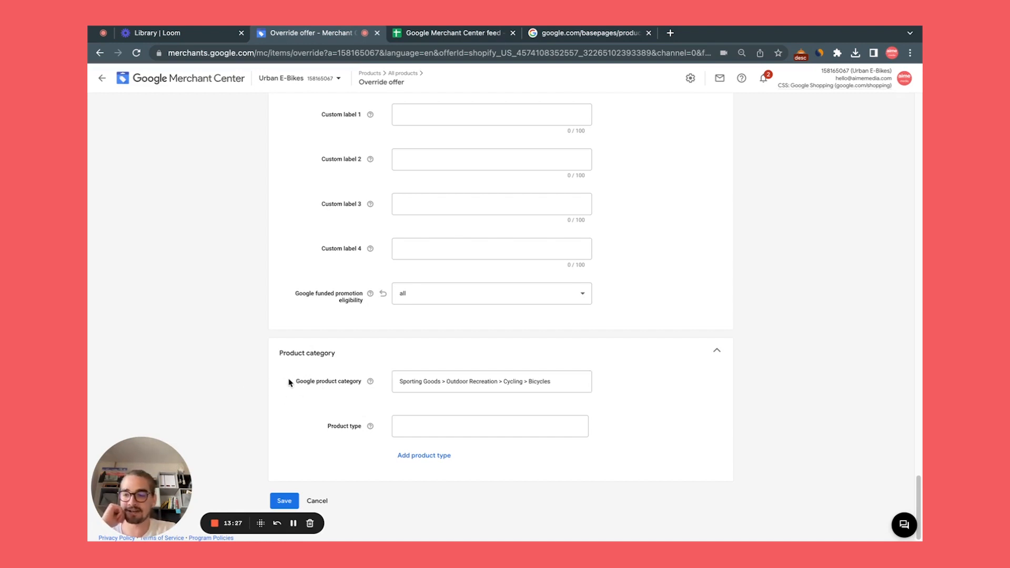
left_click_drag(290, 382, 351, 382)
left_click(351, 383)
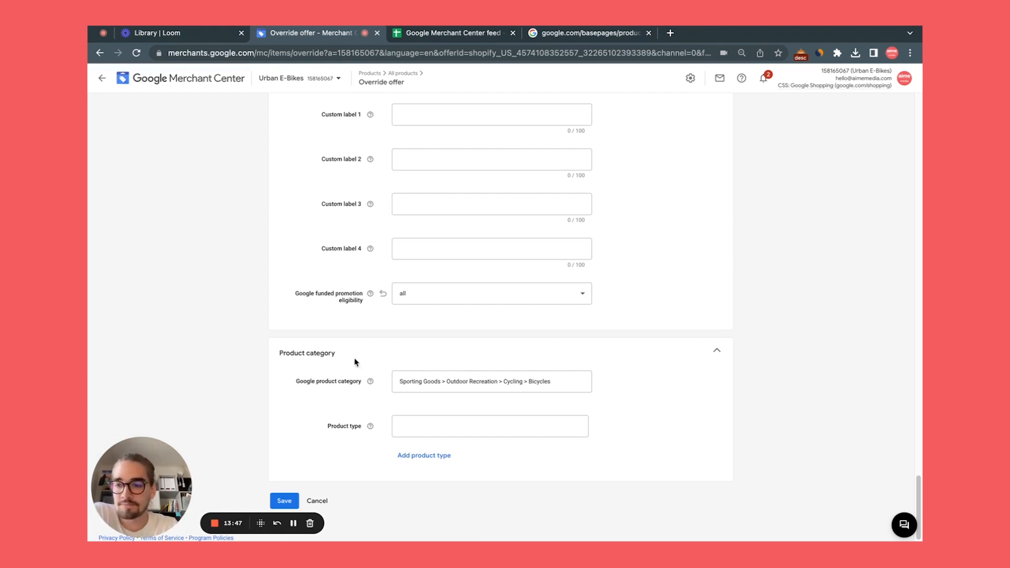
Set the offer's product type to "Bicycles > Electric Bike > Electric Mountain Bikes".
left_click(437, 426)
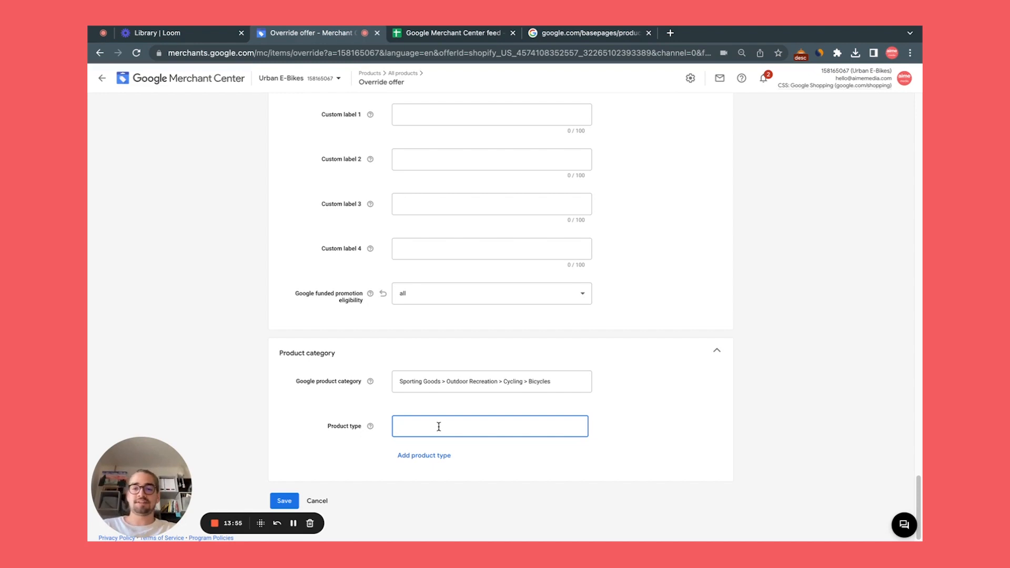
type("Bicycles")
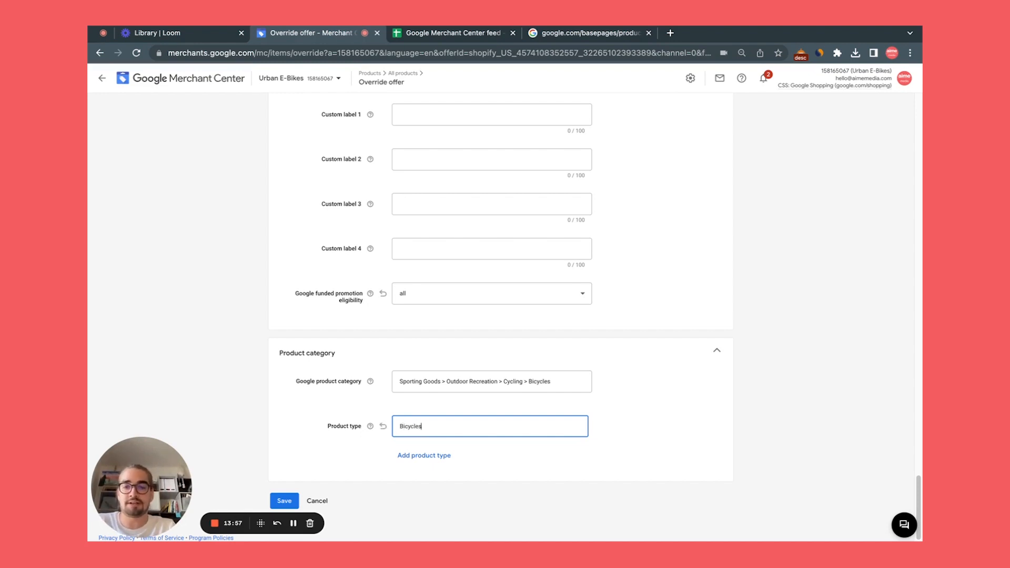
left_click(538, 379)
double_click(540, 380)
left_click(408, 426)
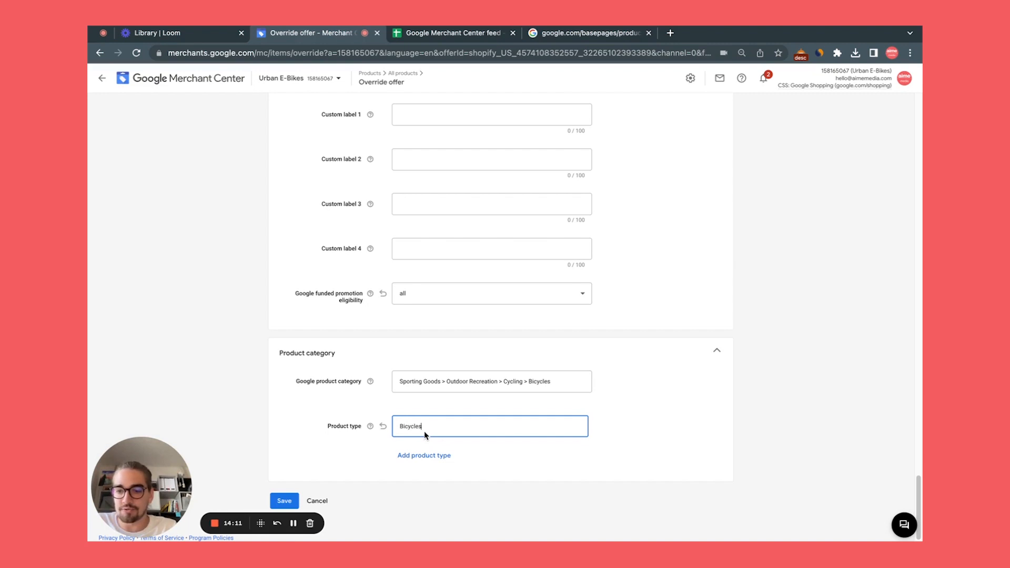
type(">")
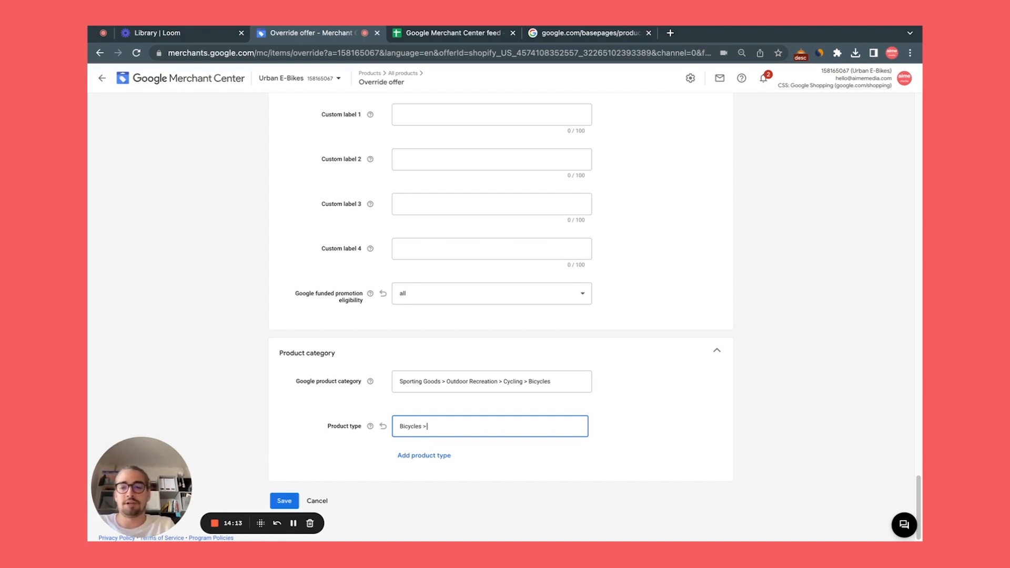
type(" Electriv B")
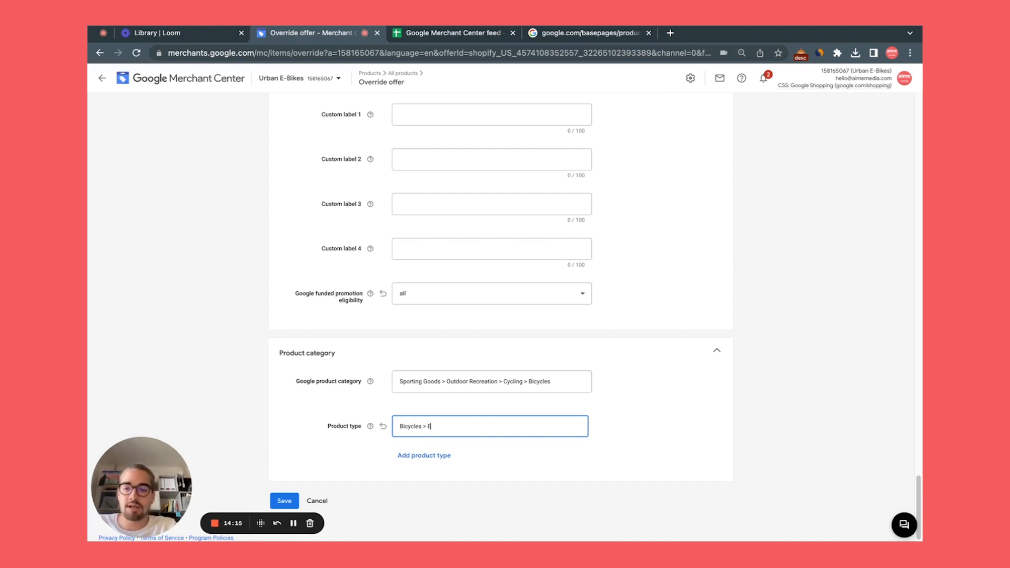
key("BackSpace")
key("BackSpace")
key("BackSpace")
type("c Bike > Electric Mountain")
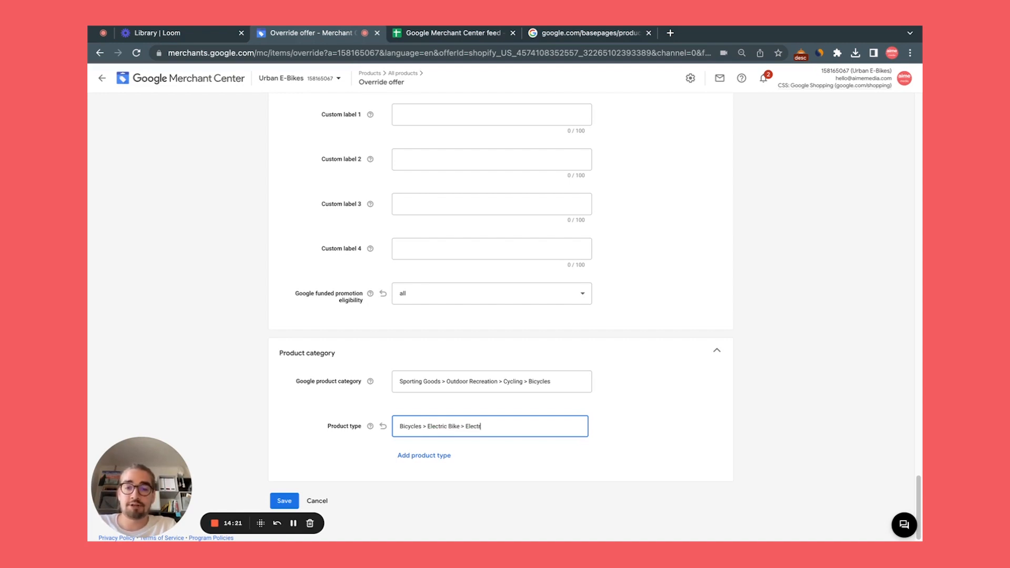
type(" Bikes")
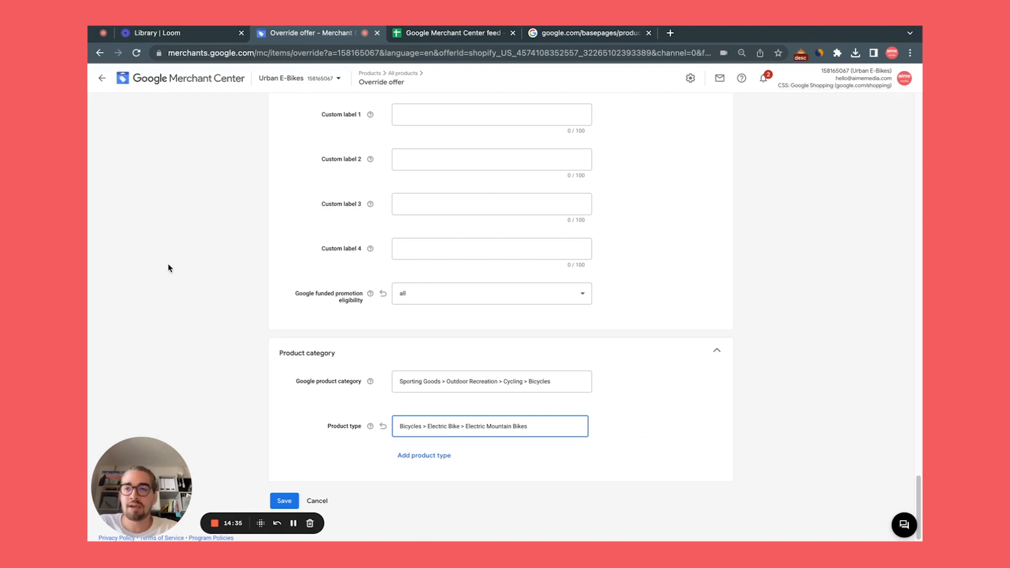
key("ctrl+Up")
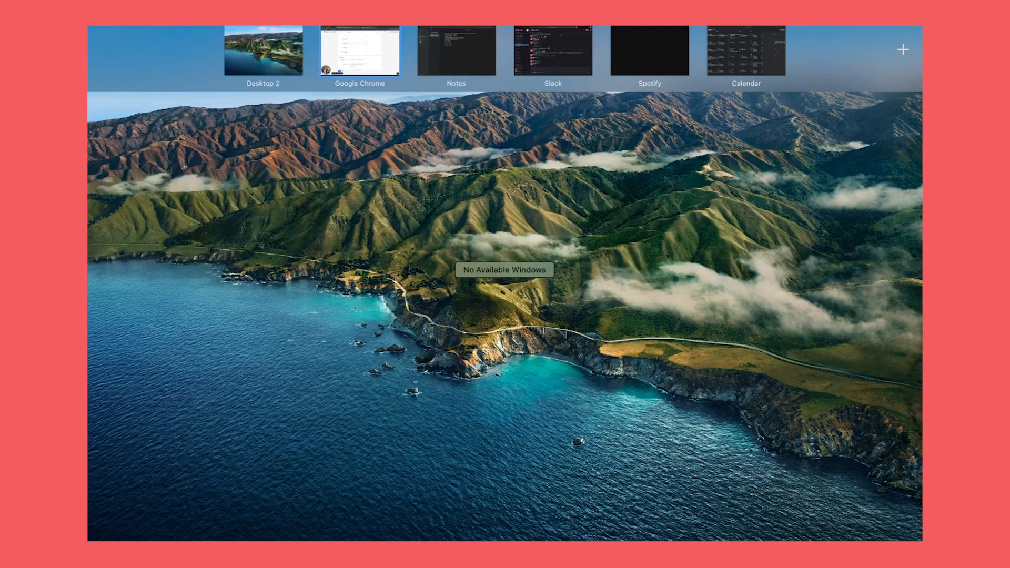
key("ctrl+Up")
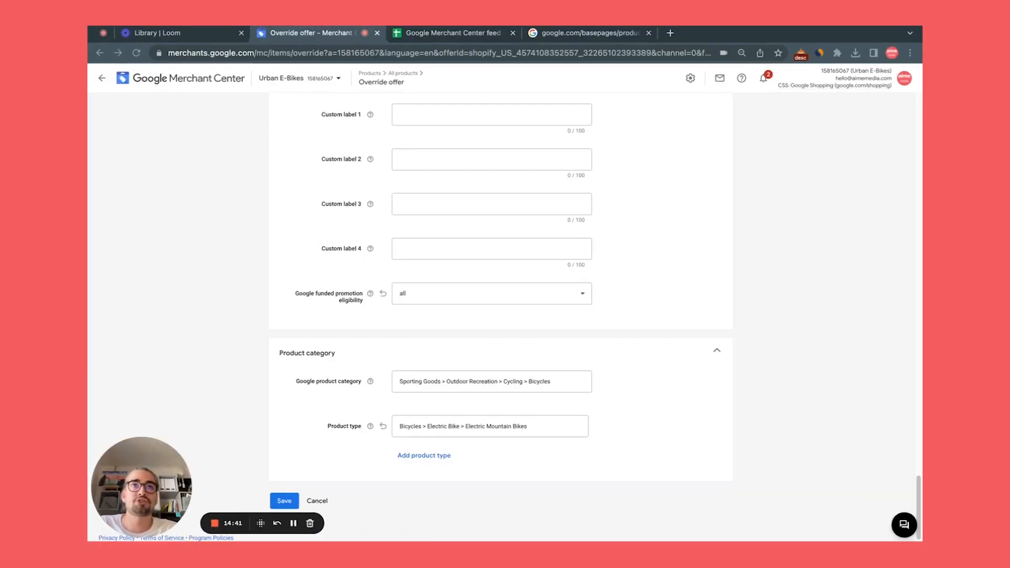
Replace the offer's product type with "apparel > shoes > sneakers > nike > jordans".
left_click(472, 428)
triple_click(473, 428)
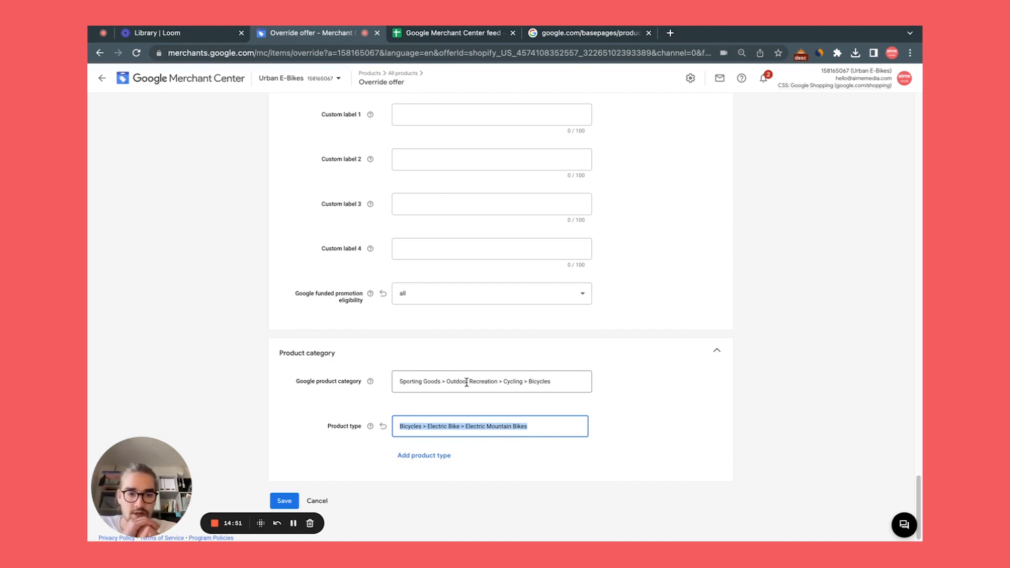
type("s")
key("BackSpace")
type("shoes")
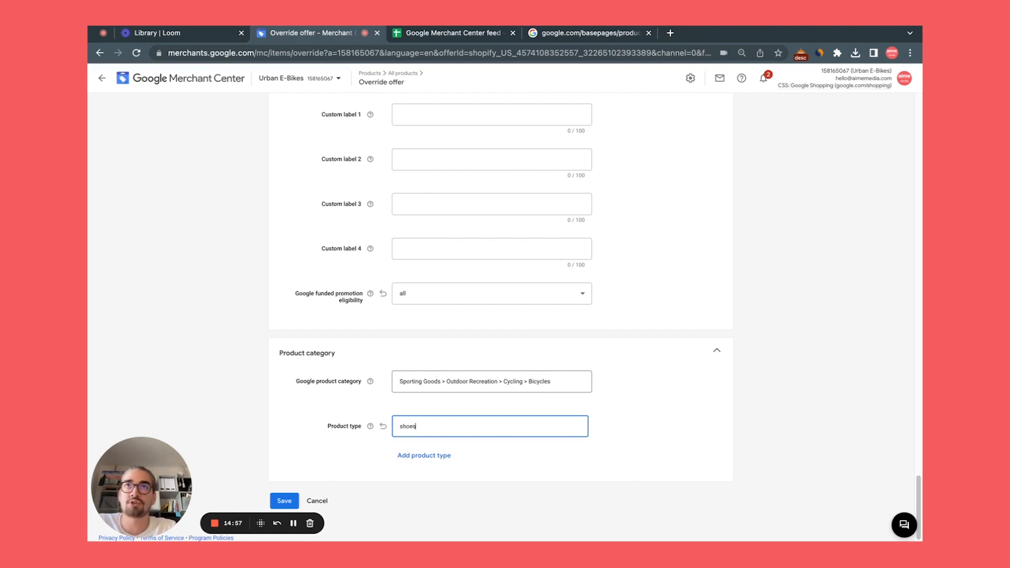
key("BackSpace")
key("BackSpace")
key("BackSpace")
key("BackSpace")
key("BackSpace")
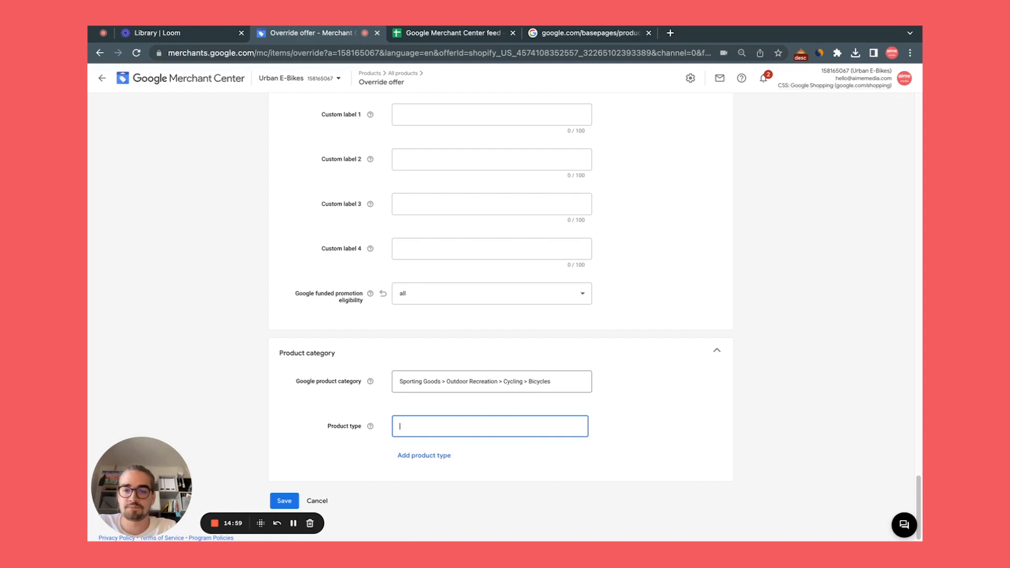
type("apparel > shoes >")
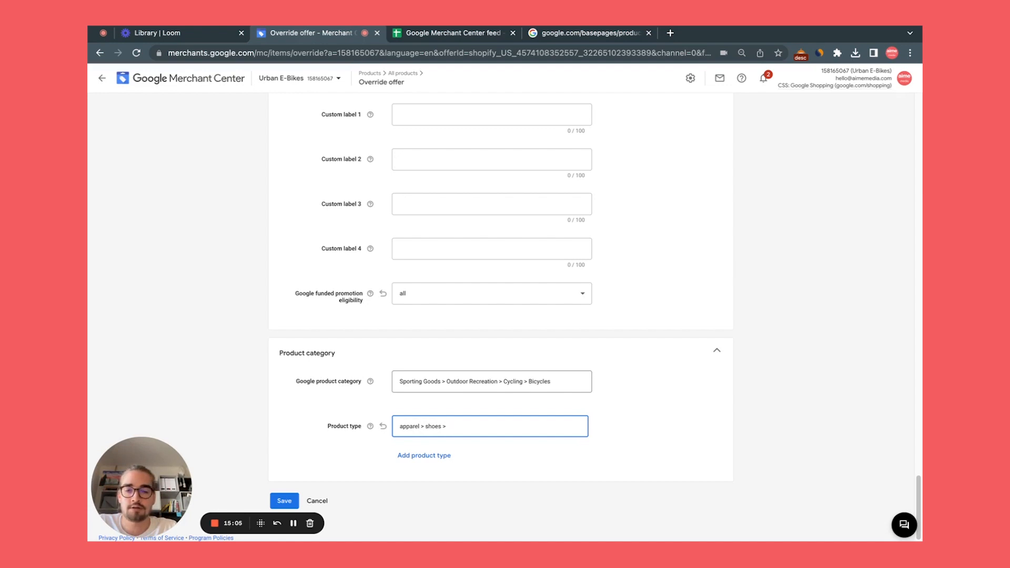
type(" sneakers")
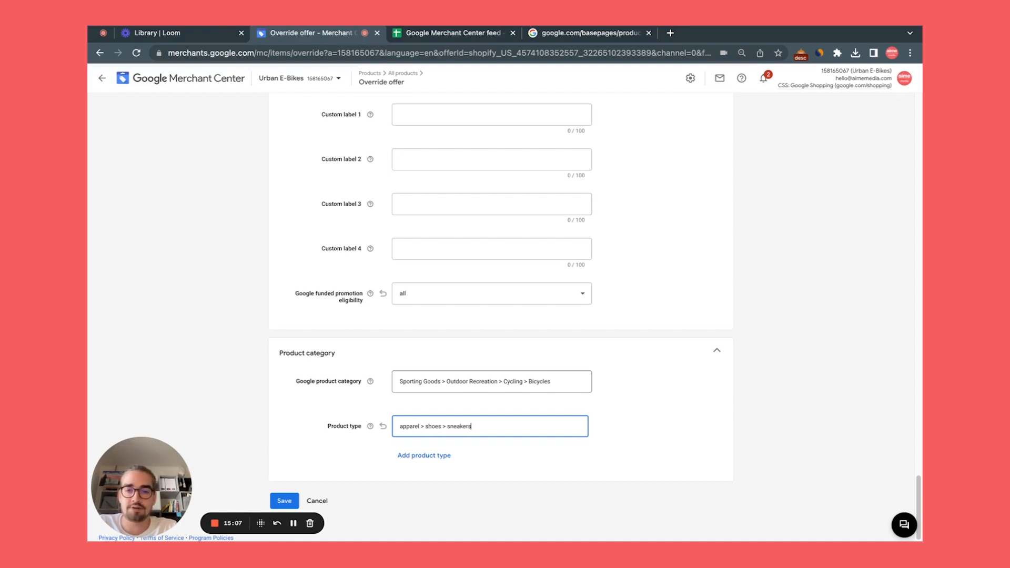
type(" > nik")
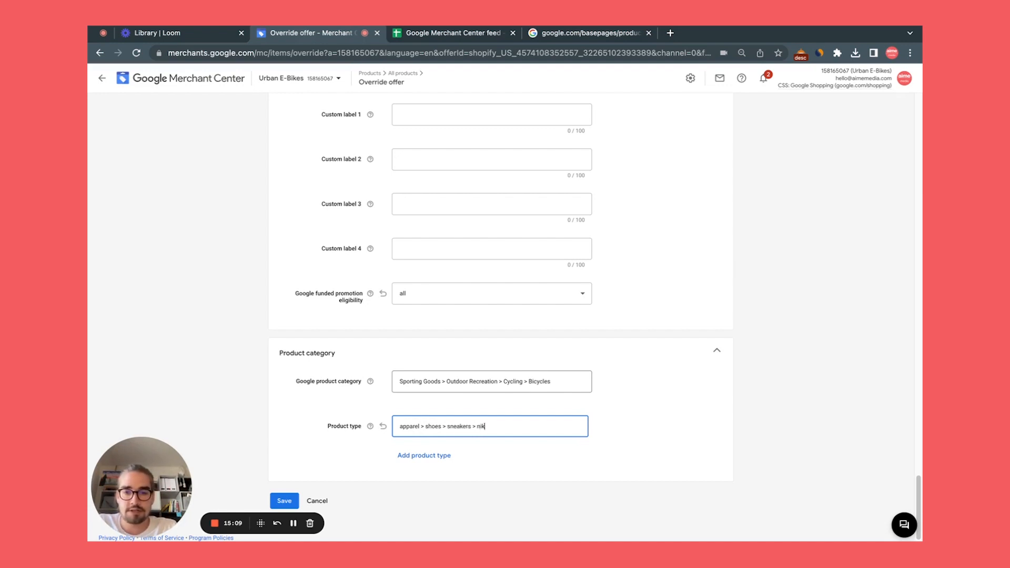
type("e > j")
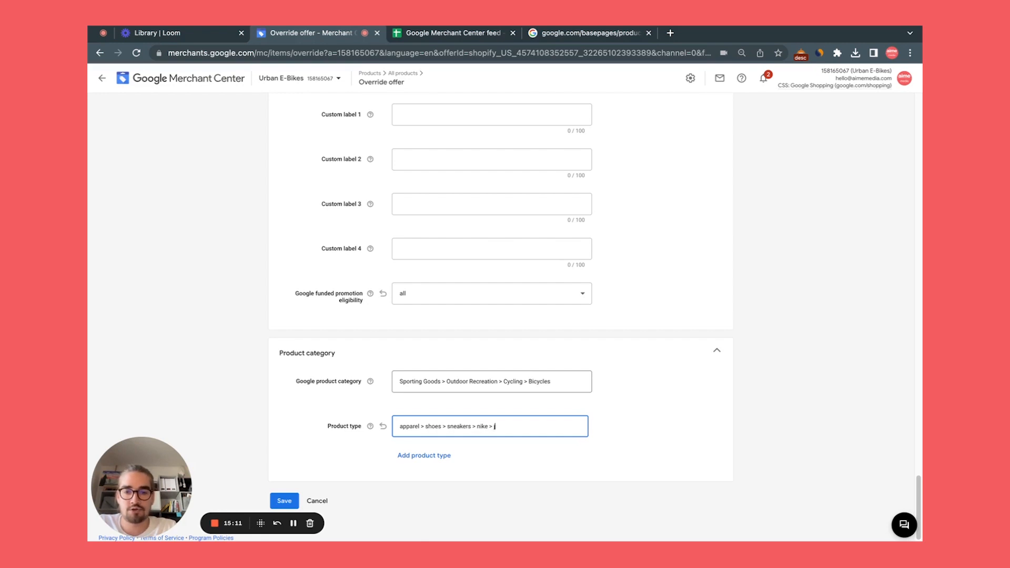
type("ordans")
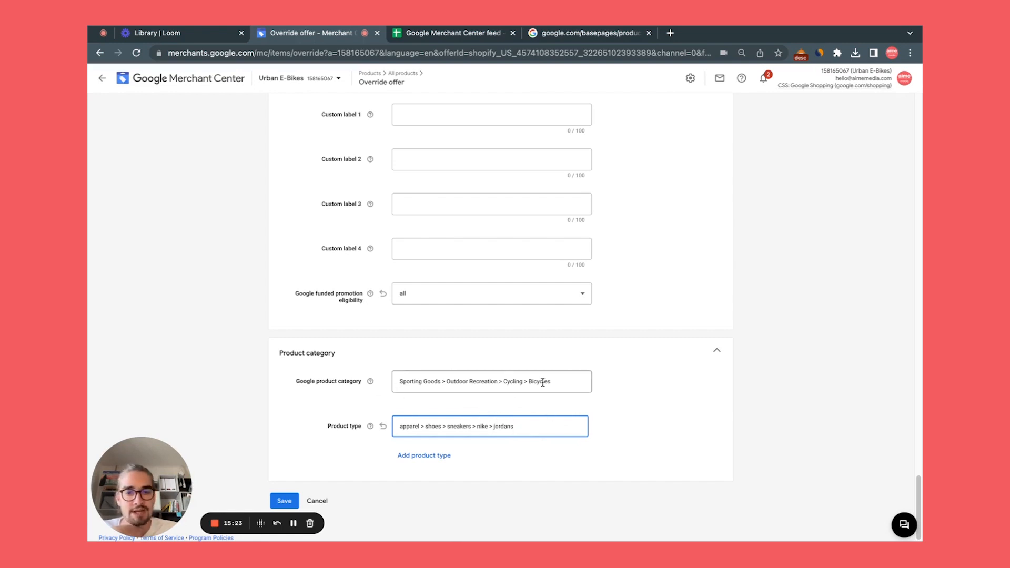
Examine the offer's fields again from product identifiers, title and description through detailed attributes to product category.
scroll(552, 384, "up", 2)
scroll(552, 384, "up", 15)
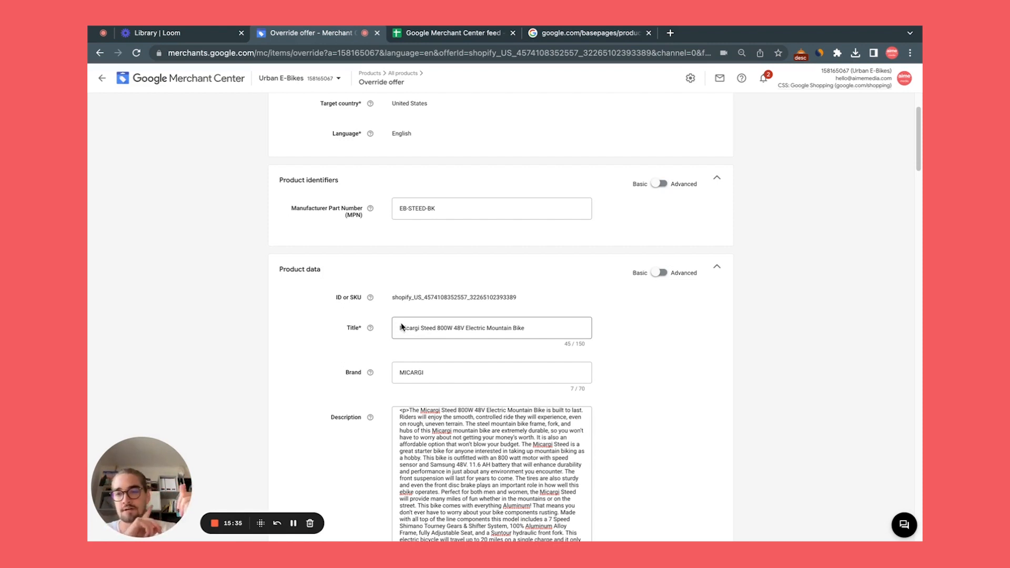
scroll(480, 311, "down", 2)
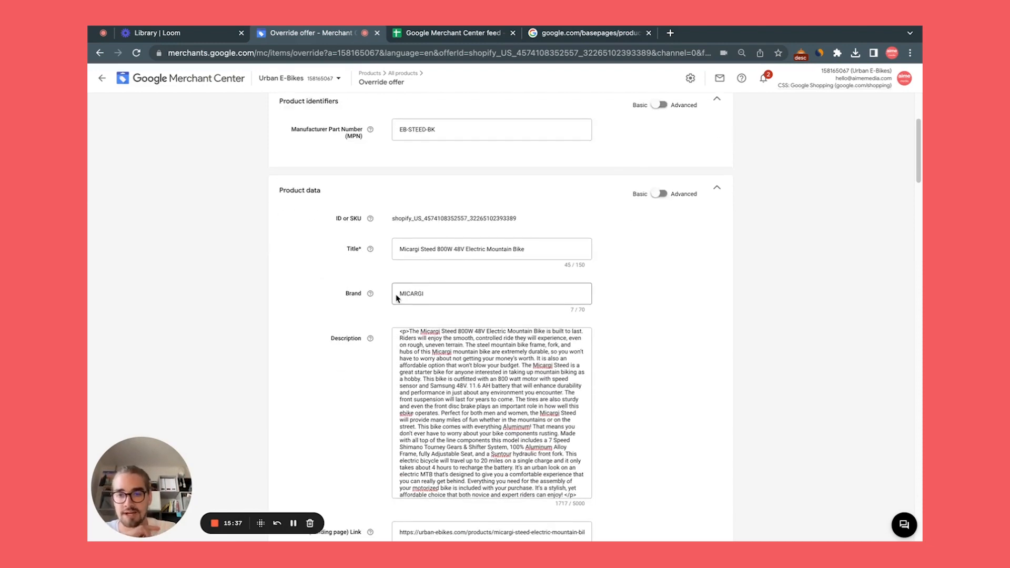
scroll(421, 326, "down", 3)
scroll(455, 363, "down", 4)
scroll(506, 210, "up", 3)
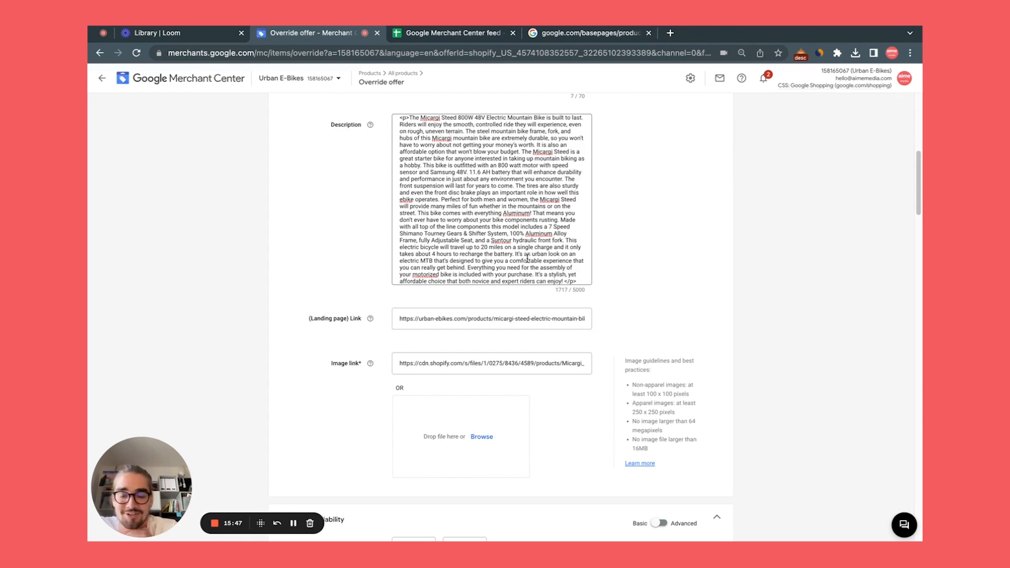
scroll(527, 259, "down", 10)
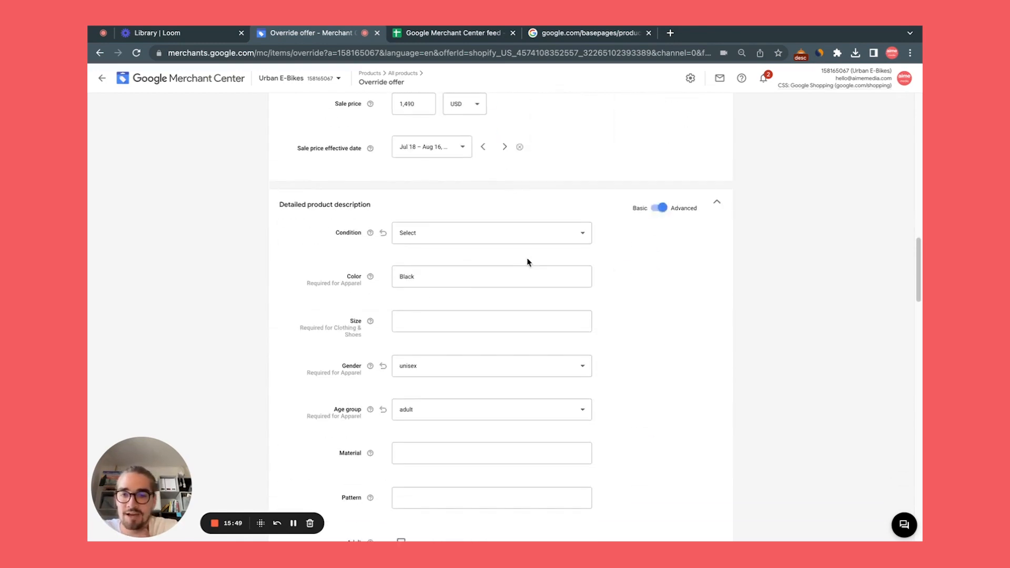
scroll(429, 318, "down", 2)
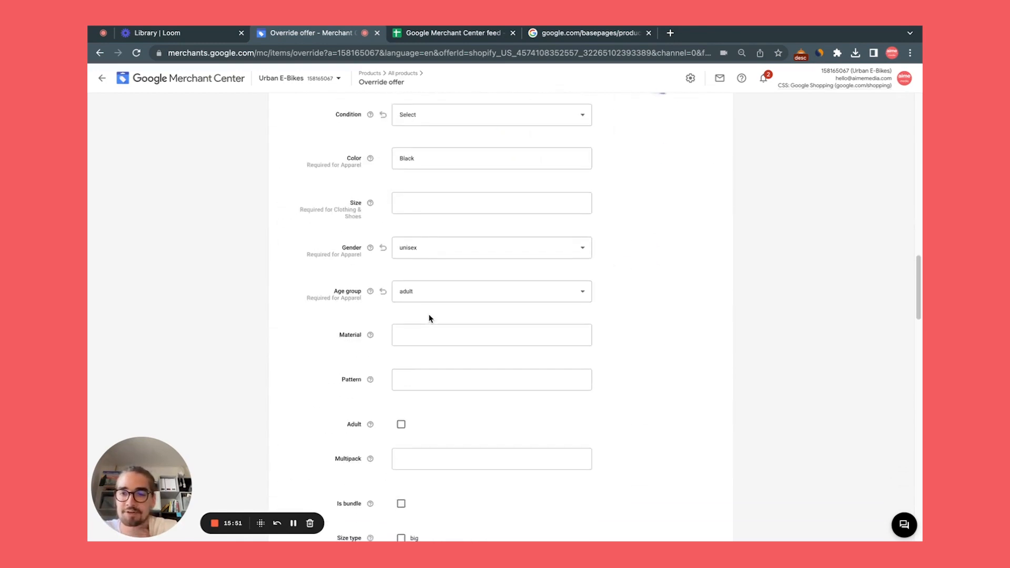
scroll(428, 318, "down", 1)
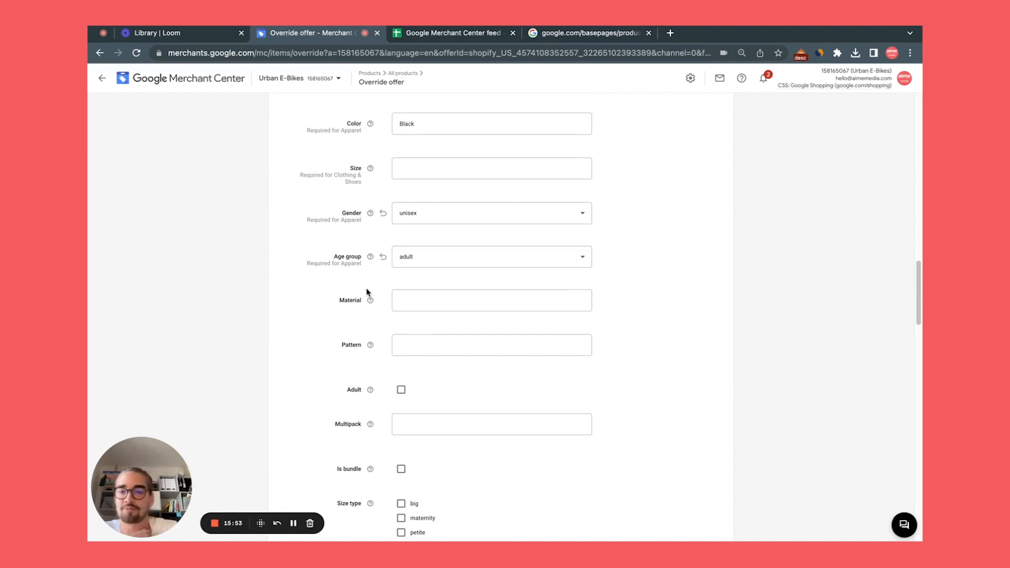
scroll(457, 295, "down", 20)
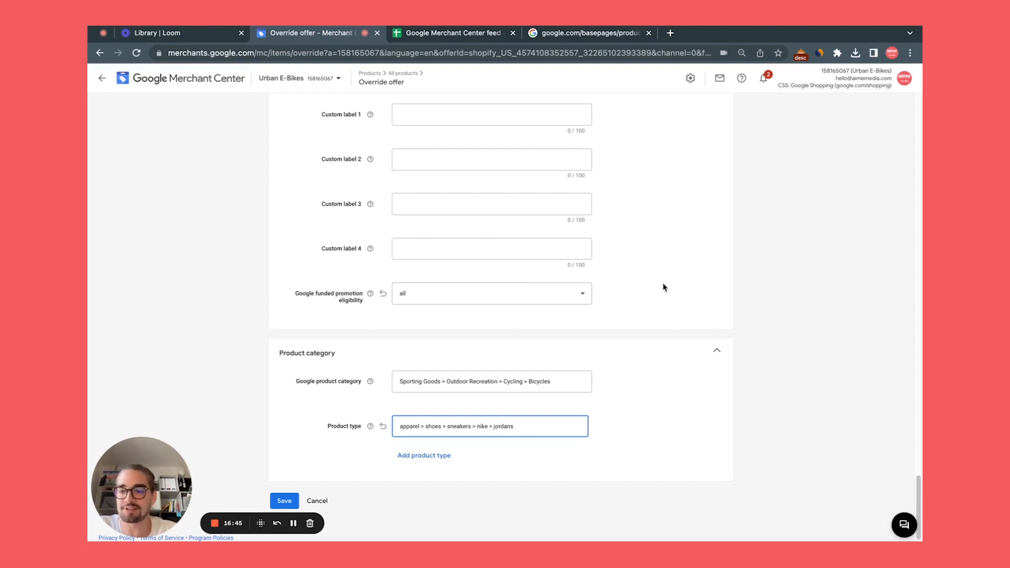
scroll(663, 287, "up", 1)
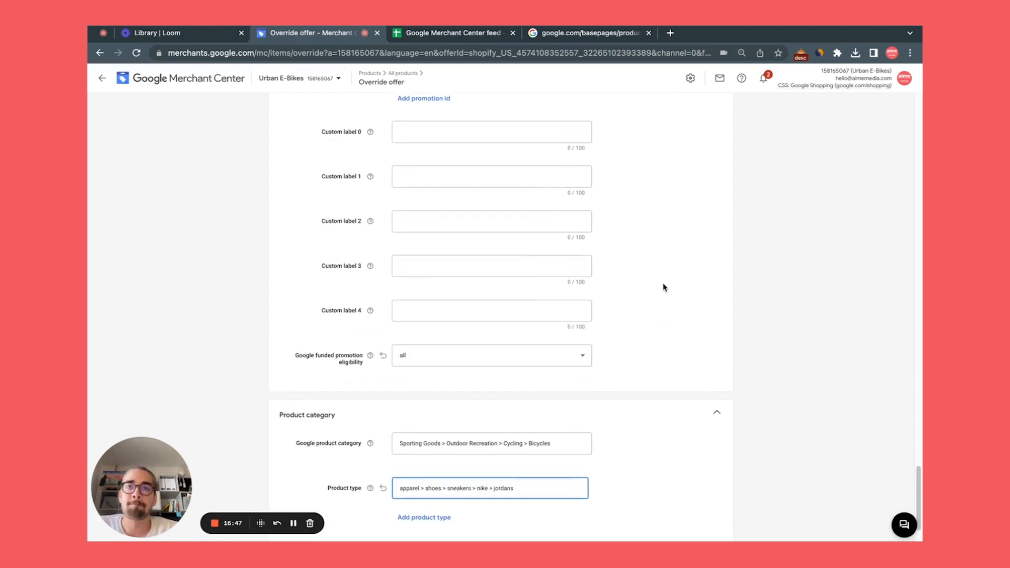
scroll(663, 286, "down", 1)
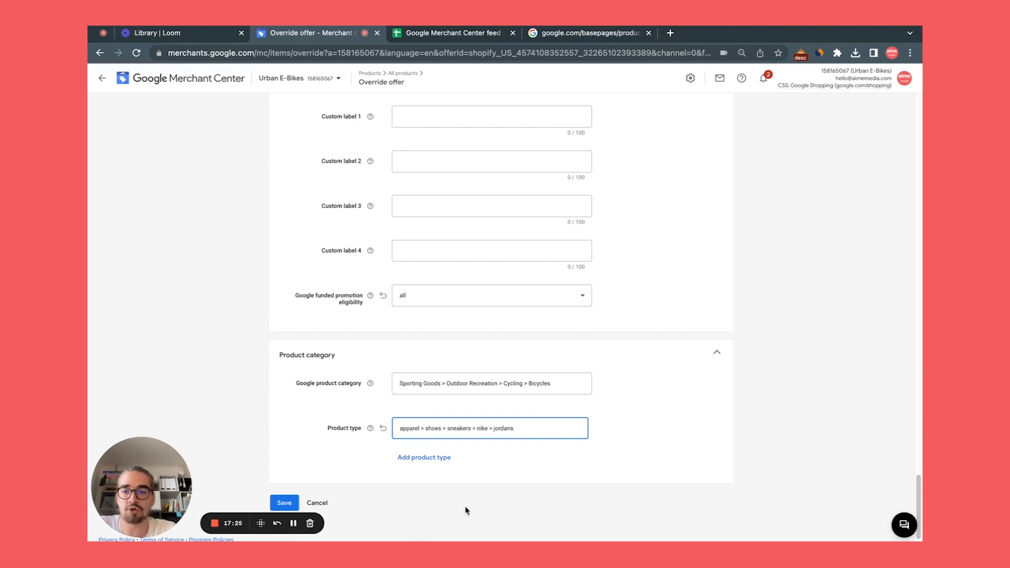
Cancel the override of the offer without saving and open the account's product feeds.
scroll(356, 477, "down", 1)
left_click(317, 501)
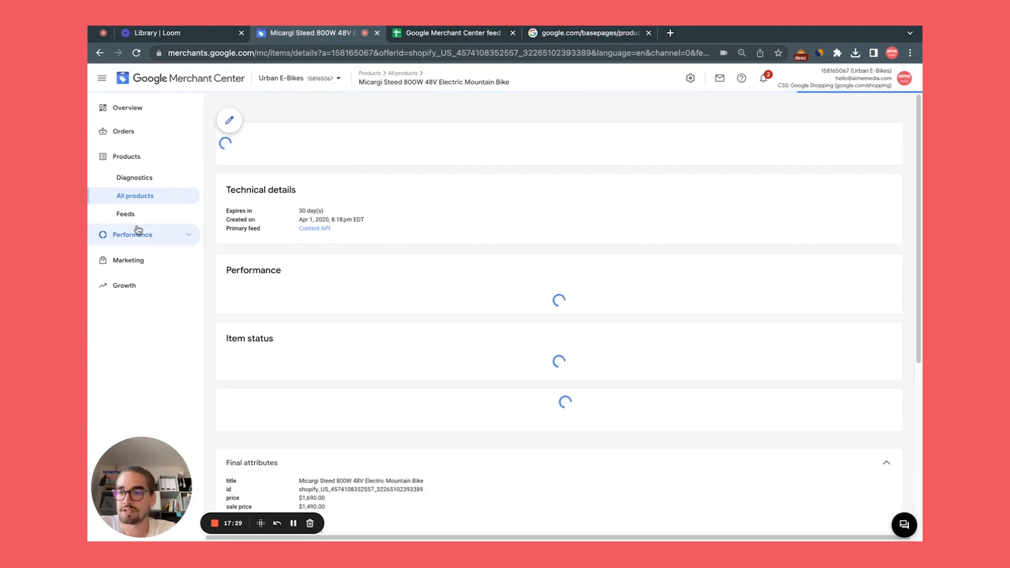
left_click(137, 216)
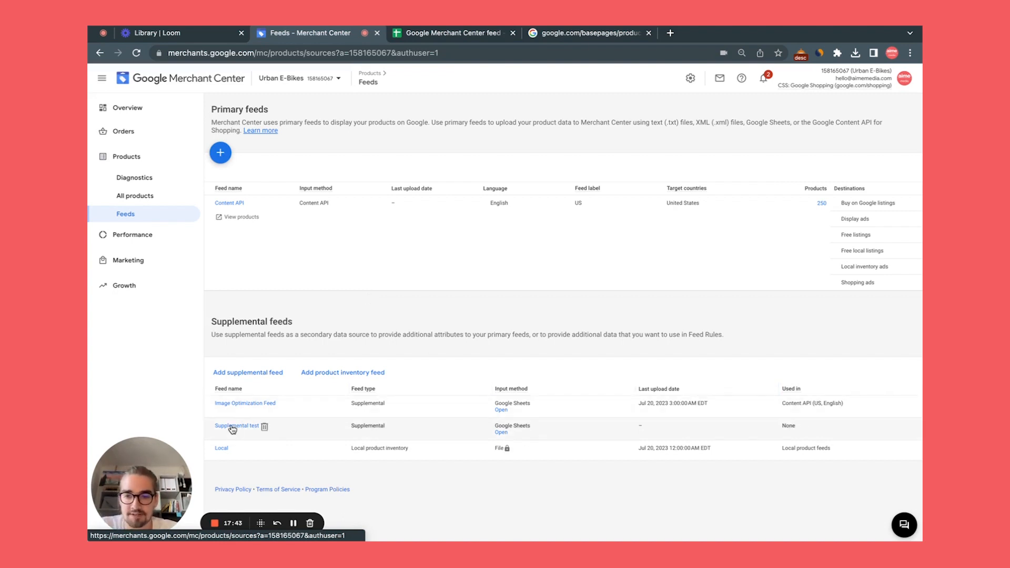
View the input methods offered for a new supplemental feed and return to the feeds list.
left_click(260, 373)
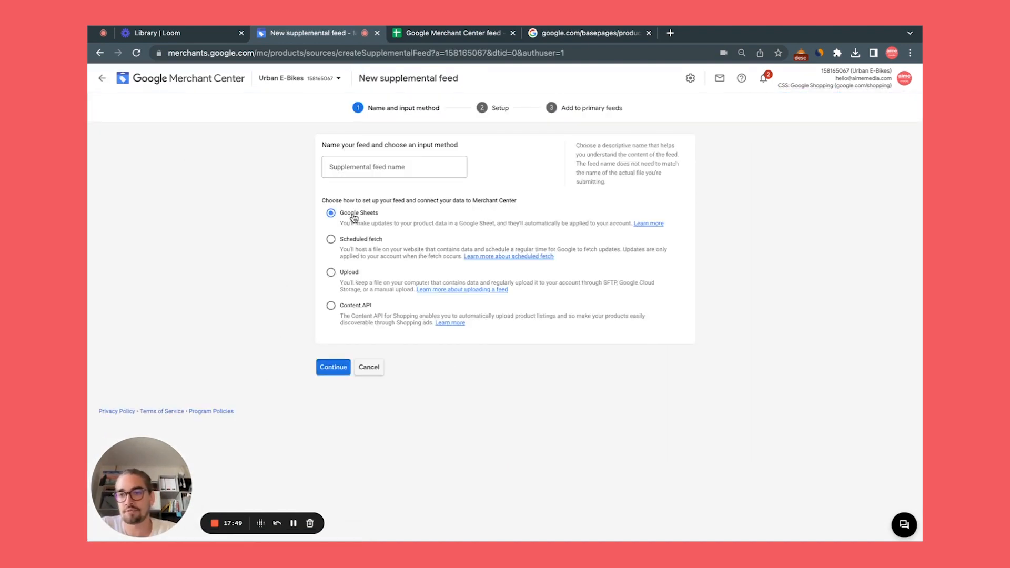
left_click(102, 78)
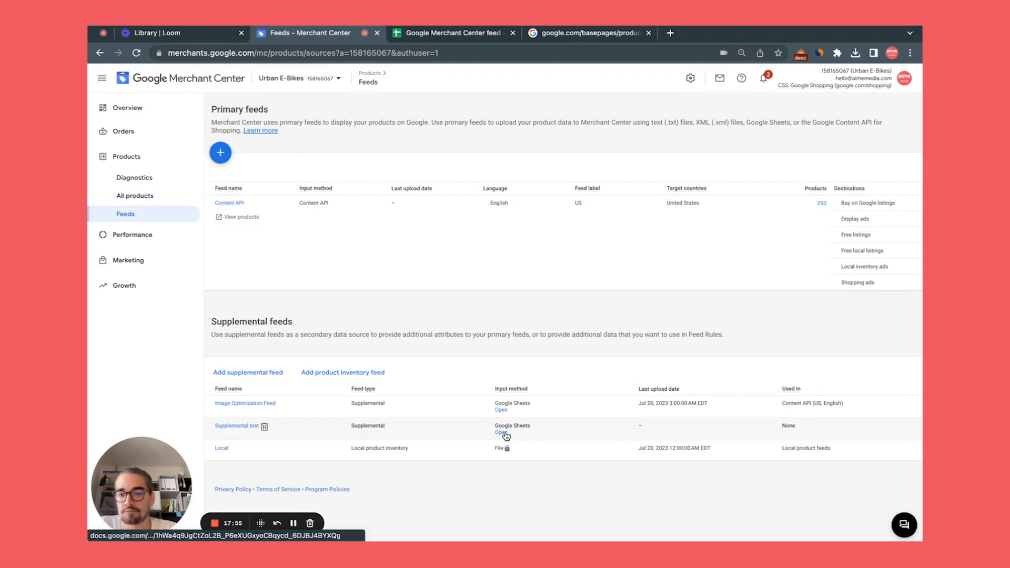
Look at the list of all products, return to the feeds and open the Google Sheet of the Supplemental test feed.
left_click(138, 196)
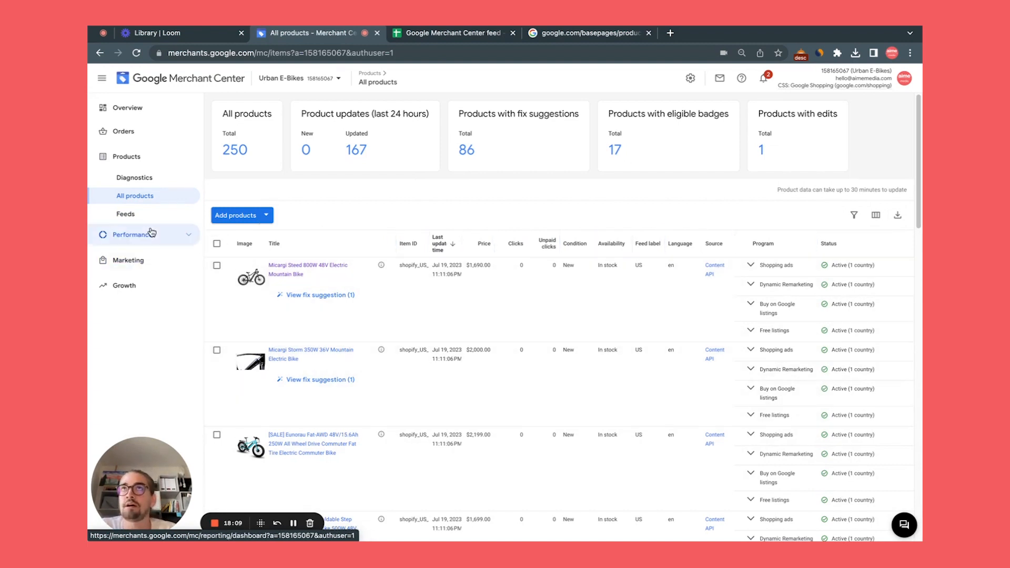
left_click(138, 216)
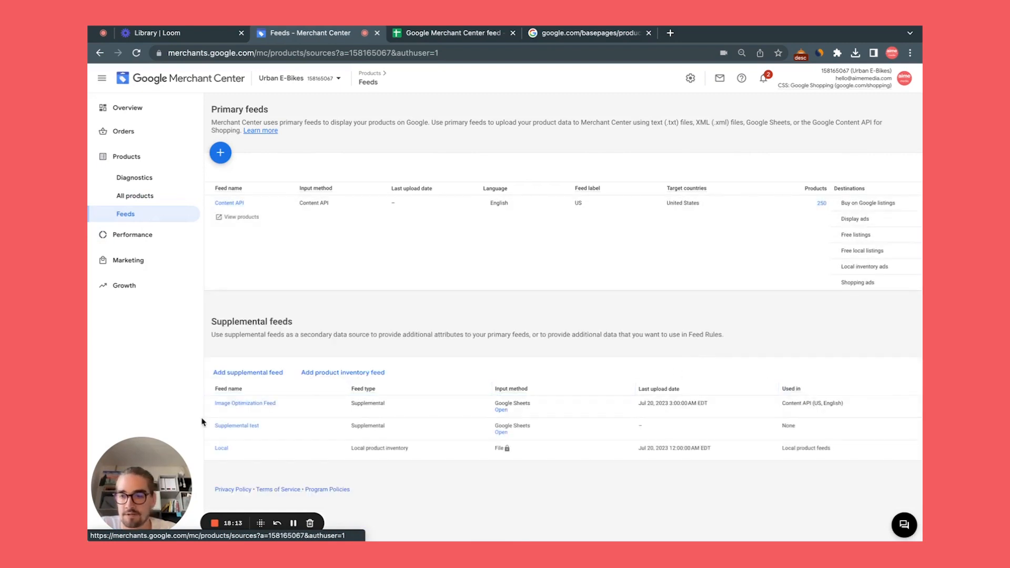
left_click(502, 433)
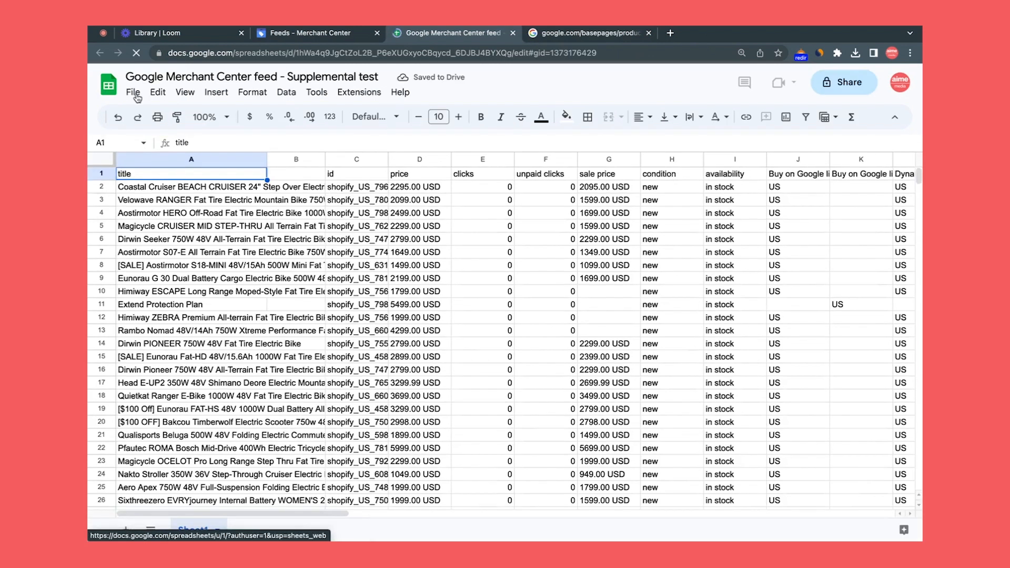
Open the file import dialog in the supplemental feed spreadsheet and close it without importing anything.
left_click(133, 92)
left_click(165, 156)
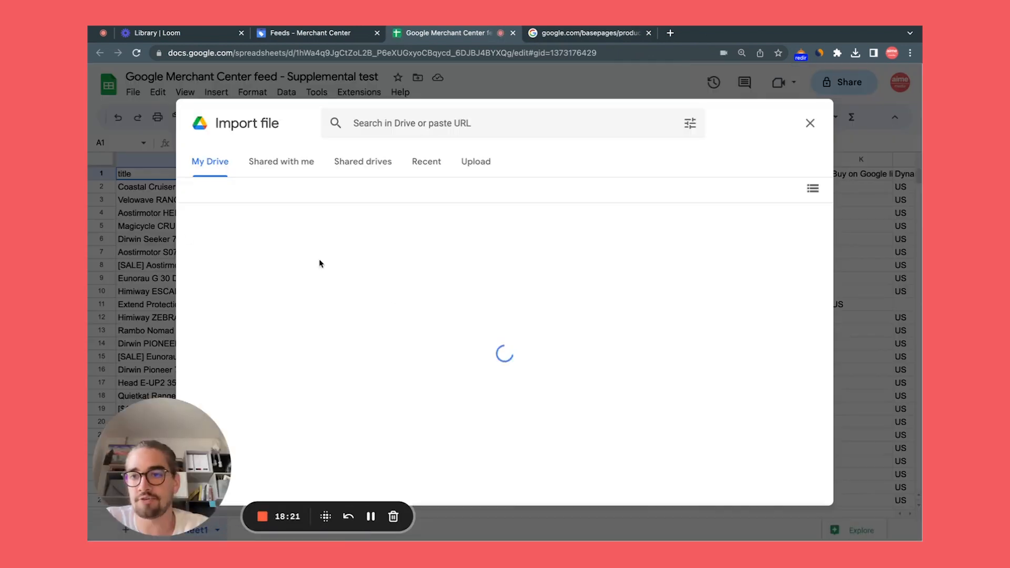
left_click(810, 123)
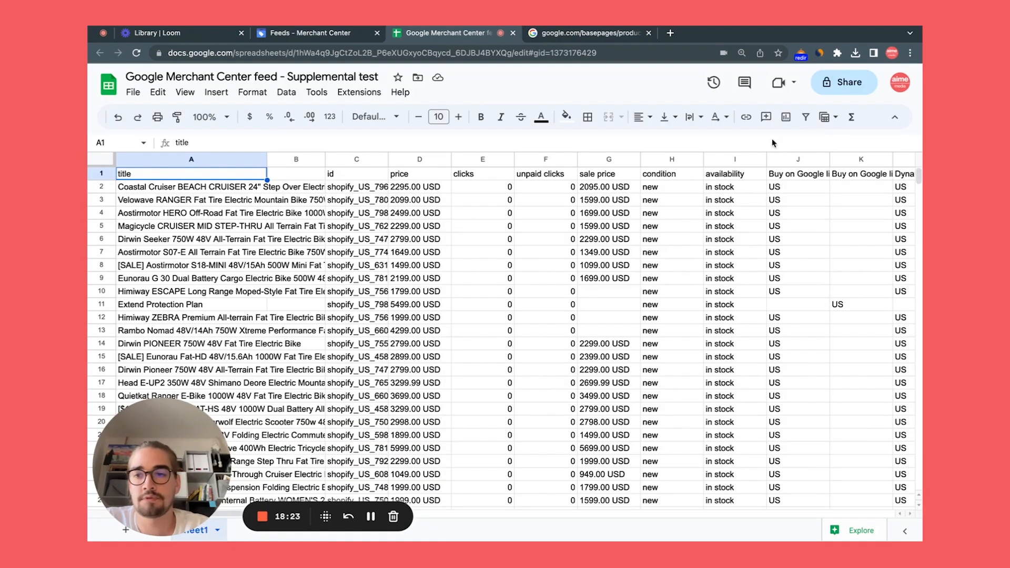
Set the sheet's zoom to 75% and fill the age group value "adult" down from V14 to V52.
left_click(210, 117)
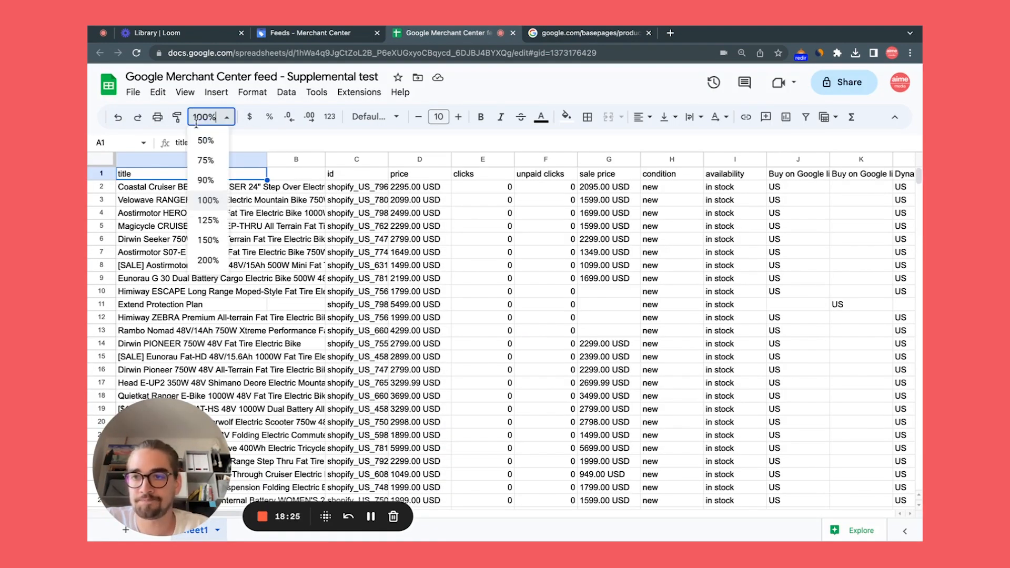
left_click(200, 162)
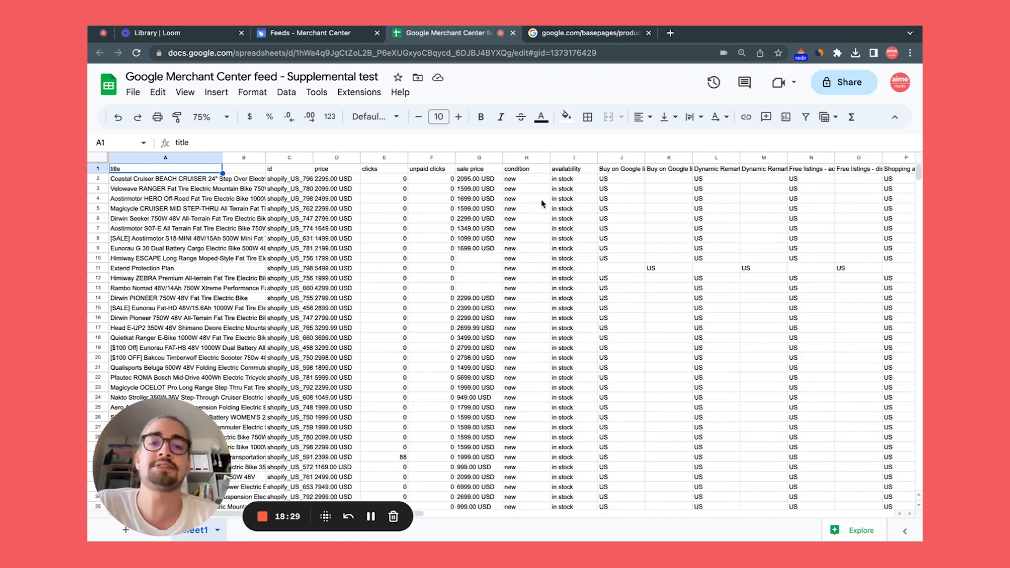
scroll(634, 199, "right", 5)
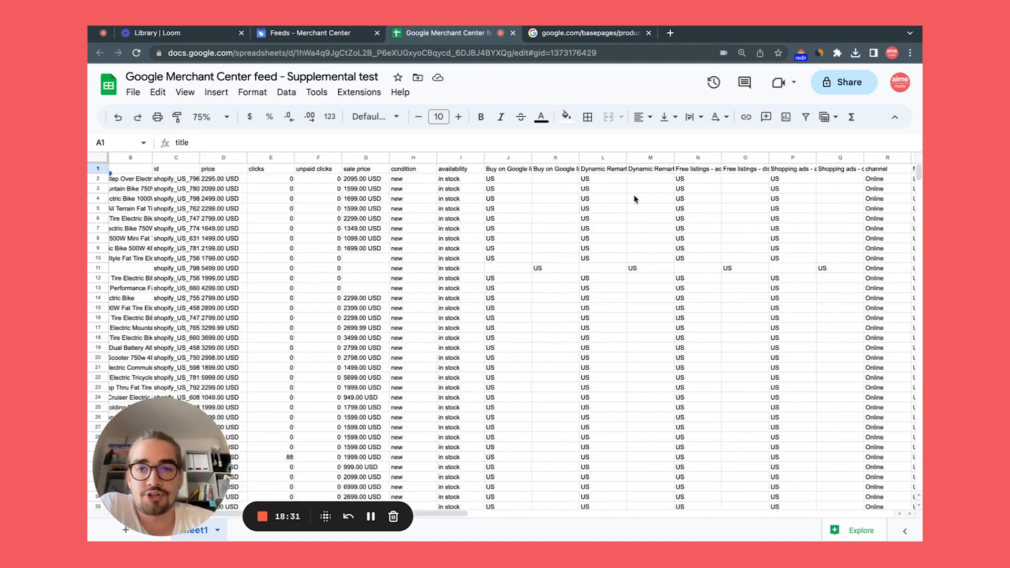
scroll(478, 296, "right", 4)
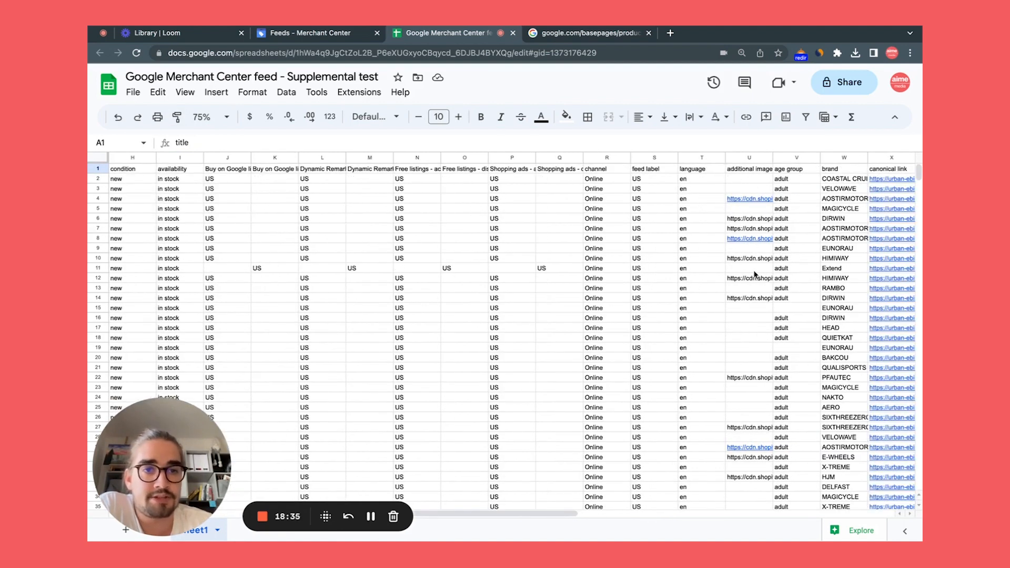
scroll(799, 280, "right", 2)
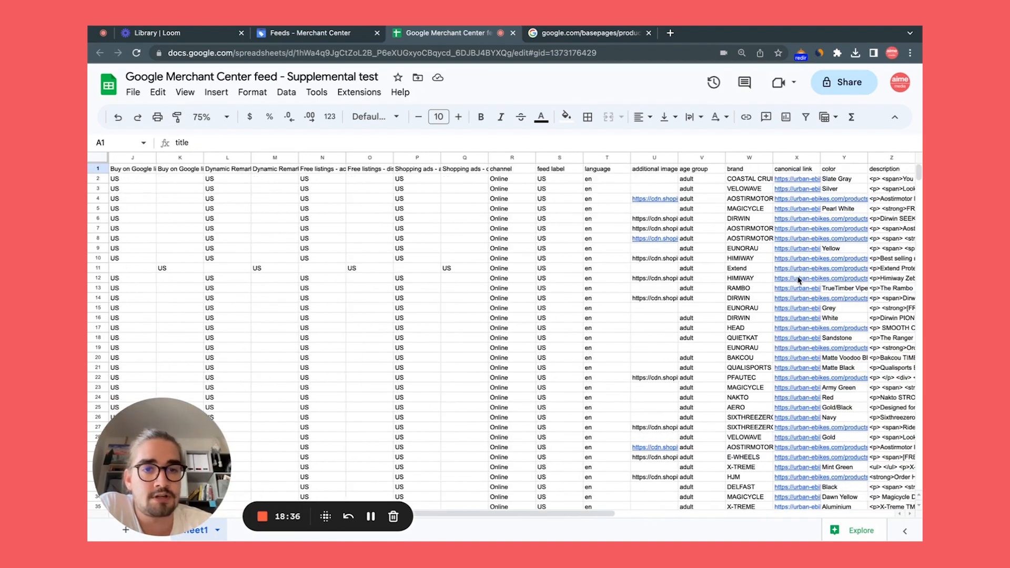
left_click(700, 239)
left_click(721, 298)
left_click_drag(725, 302, 708, 480)
scroll(799, 321, "up", 5)
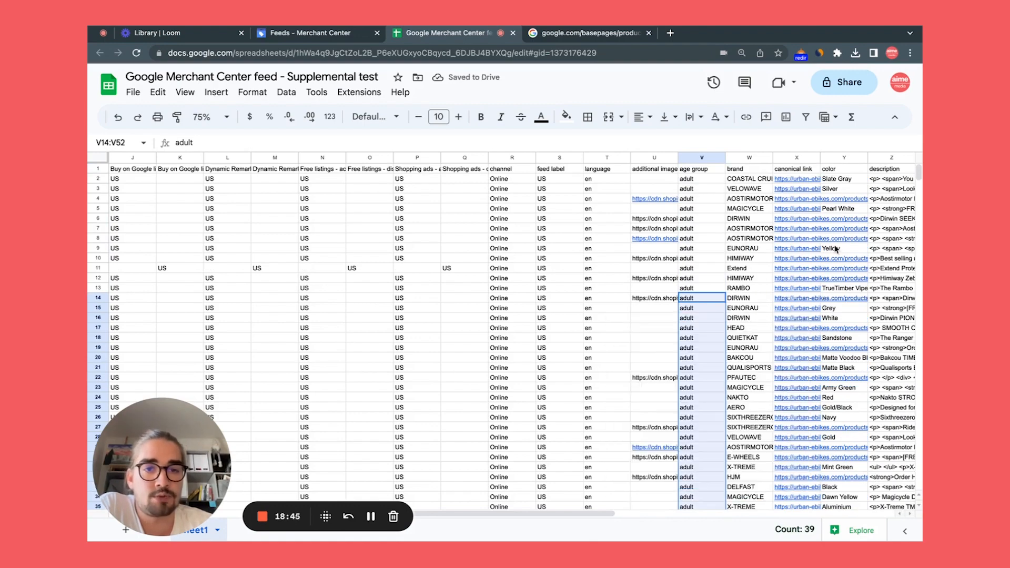
Enter "bicycles > electric mountain bikes >" as the product type of the first product, in cell AH2.
scroll(731, 204, "right", 4)
scroll(731, 204, "right", 7)
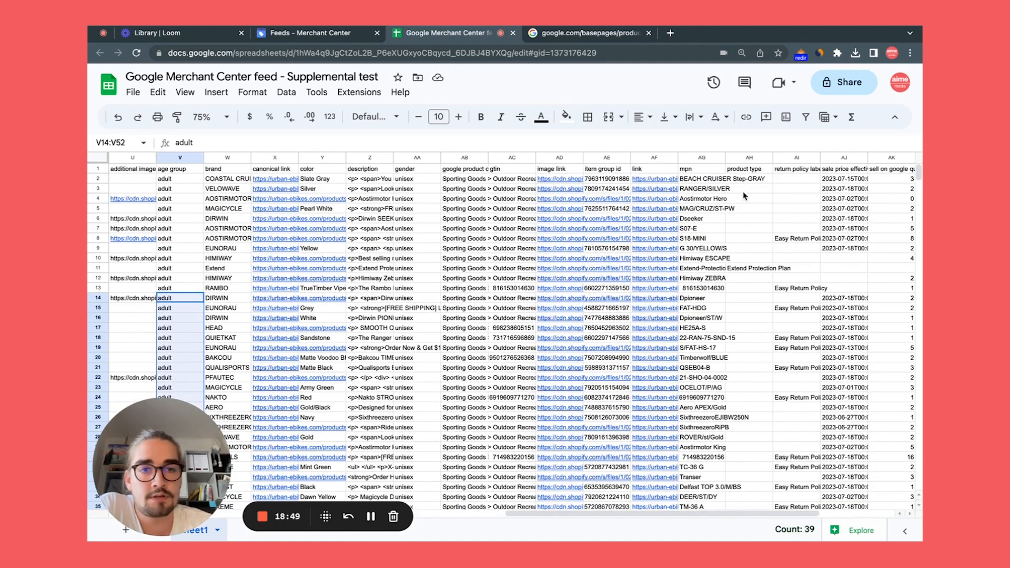
left_click(747, 181)
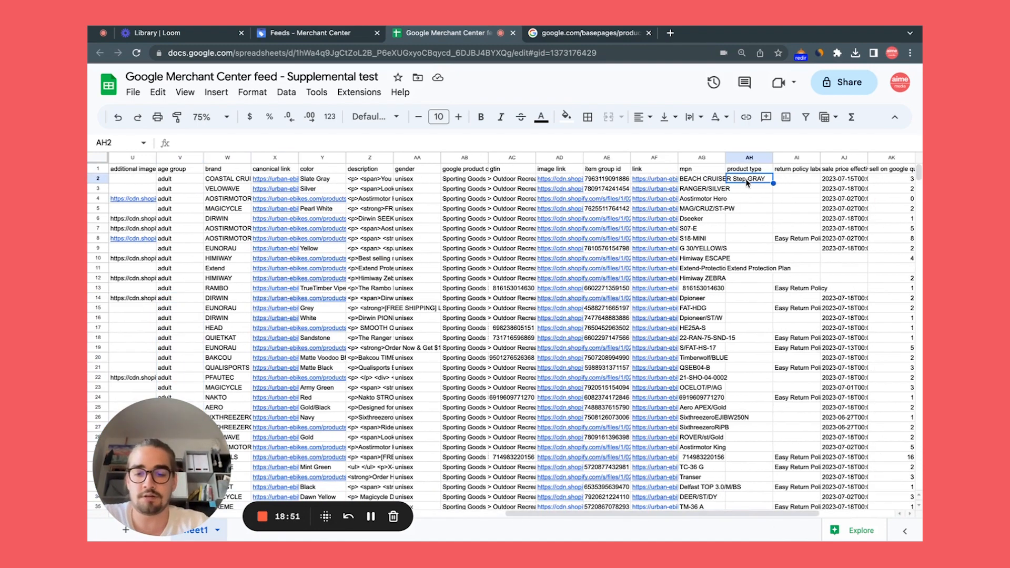
type("bicycles")
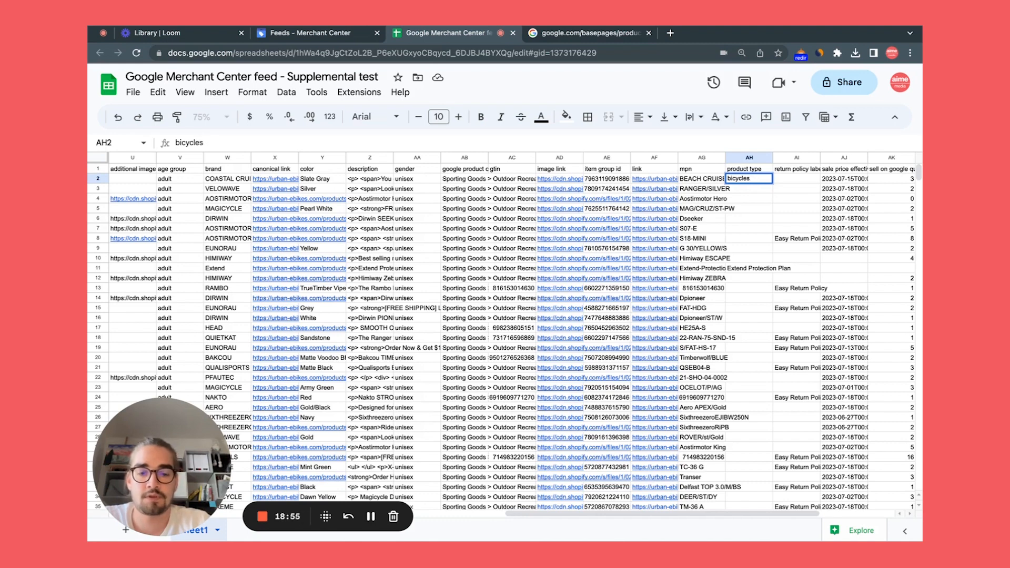
type(" > electric moutnai")
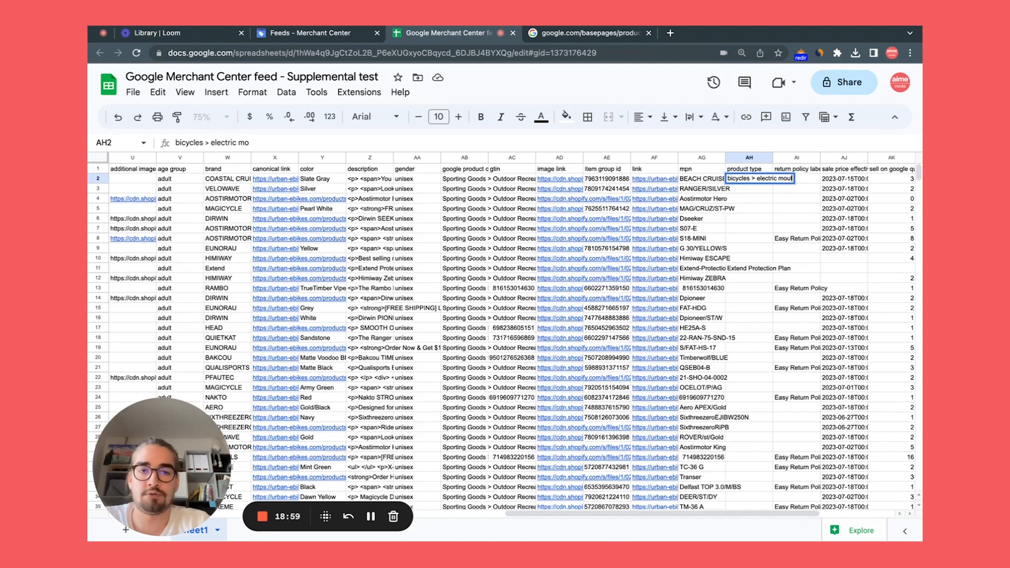
key("BackSpace")
key("BackSpace")
key("BackSpace")
key("BackSpace")
type("ntain")
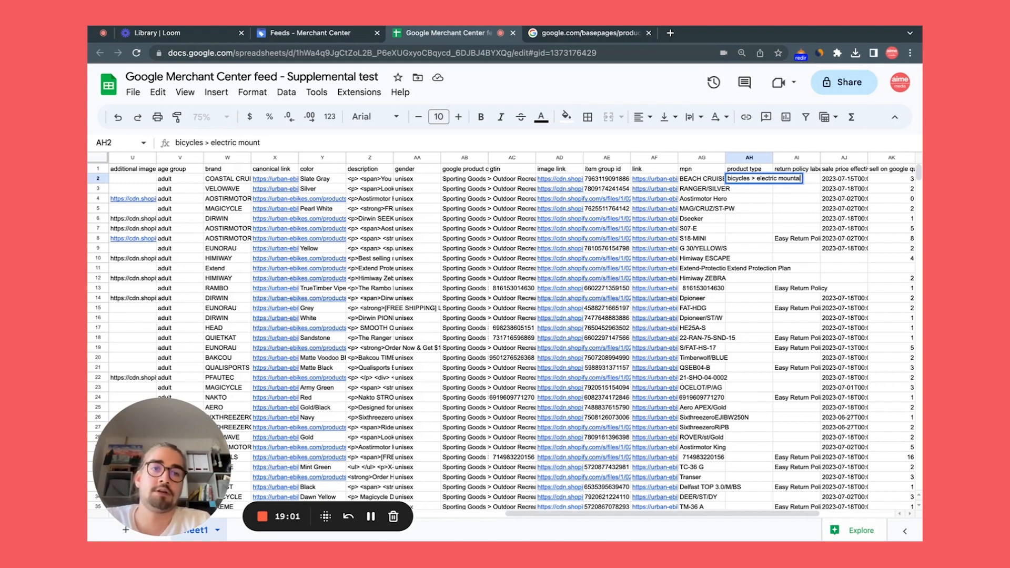
type(" bikes >")
left_click(779, 220)
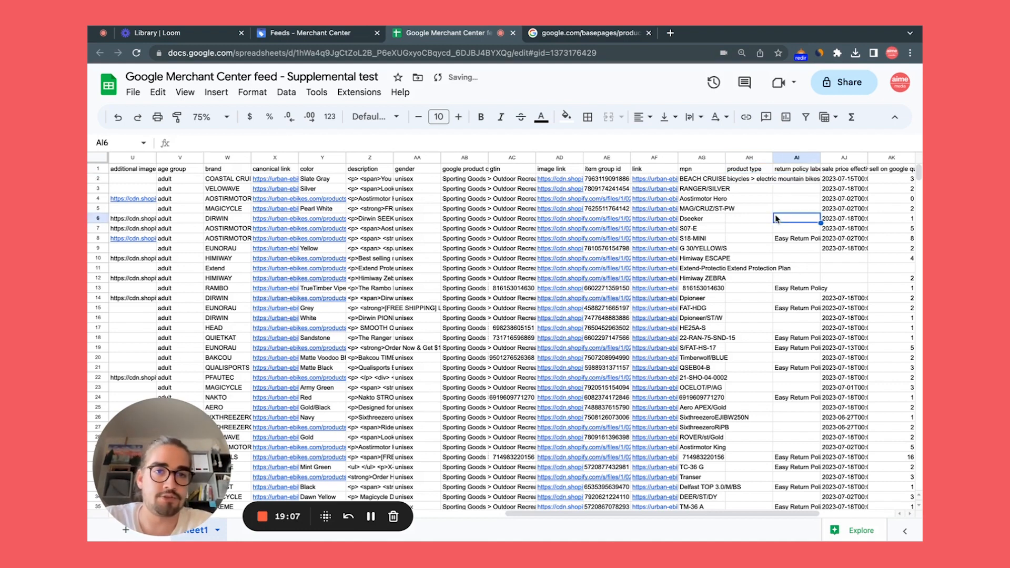
Try filling the product type from AH2 down to AH32, and undo the fill.
left_click(763, 181)
left_click_drag(773, 183, 771, 480)
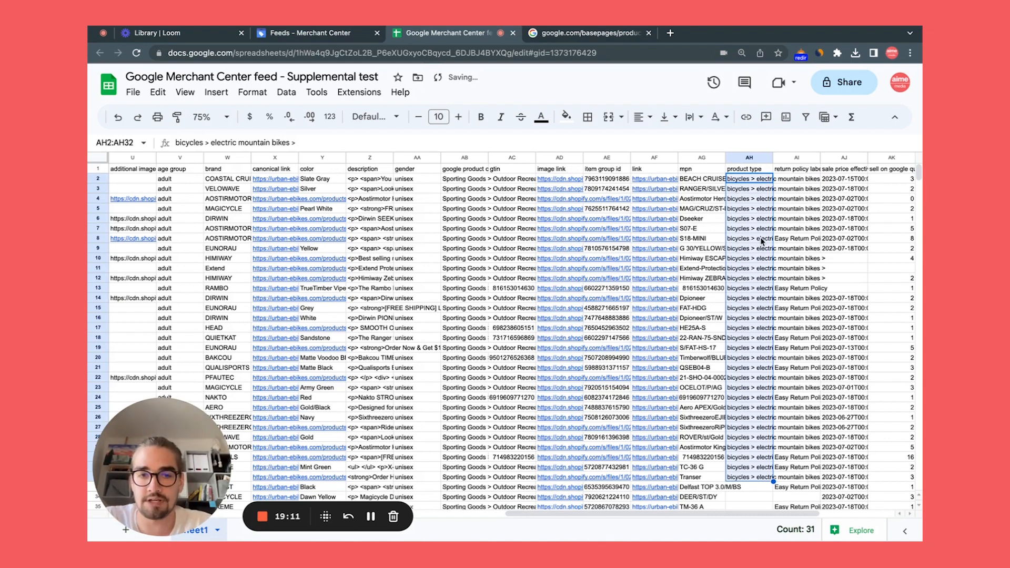
key("ctrl+z")
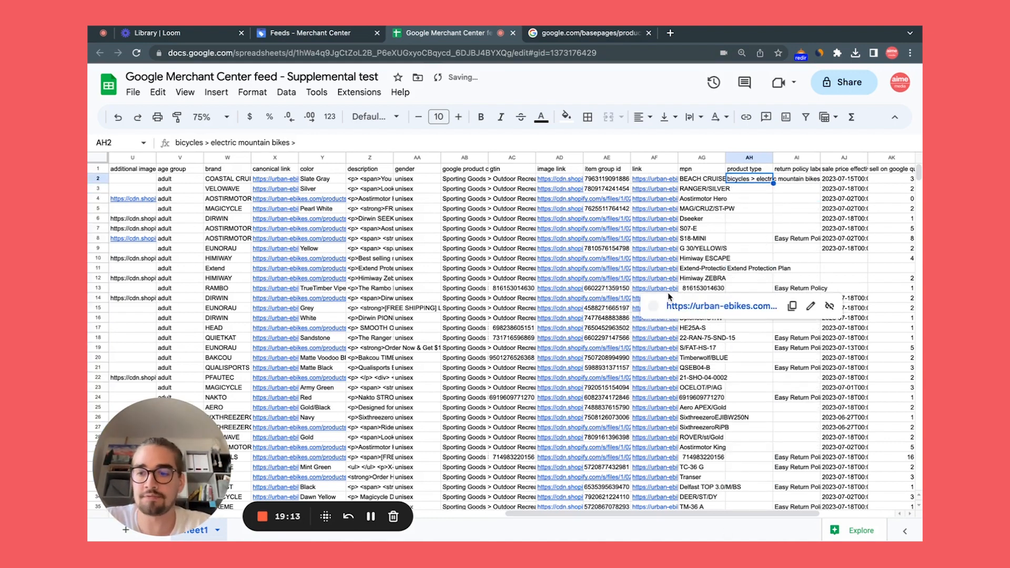
left_click(753, 241)
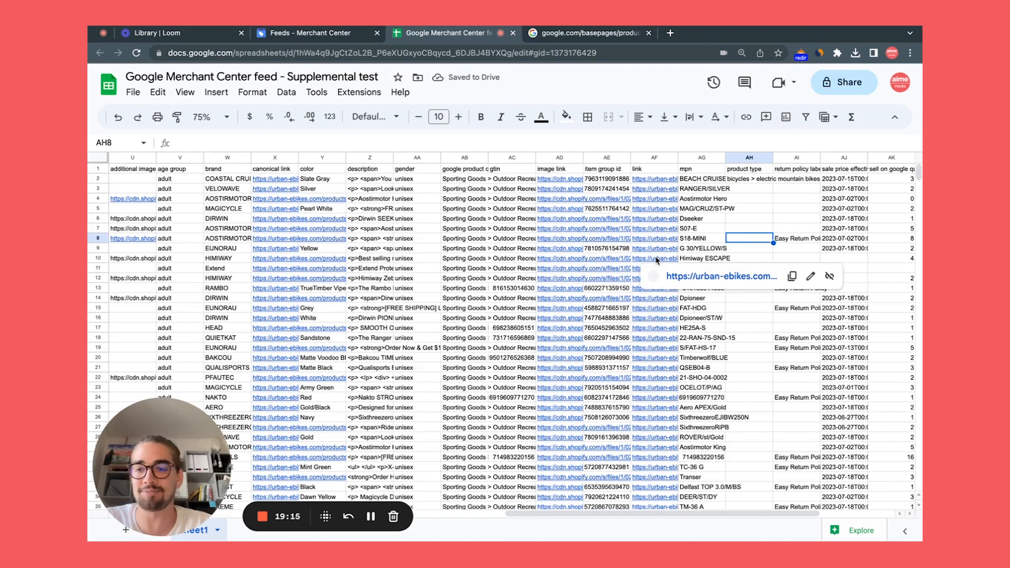
Clear the contents of columns D to I, from price through availability.
left_click(743, 219)
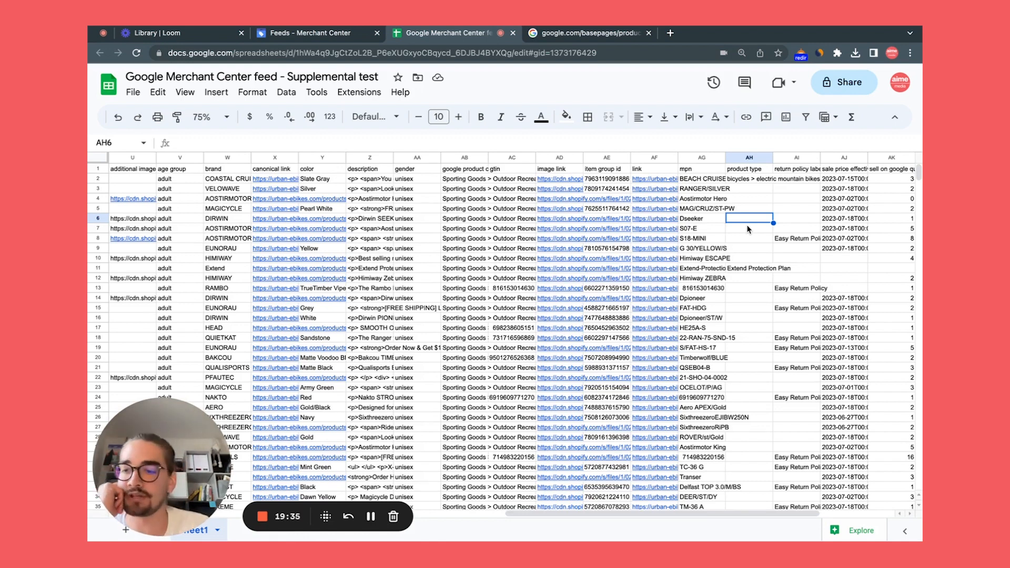
scroll(747, 230, "right", 2)
scroll(747, 229, "right", 1)
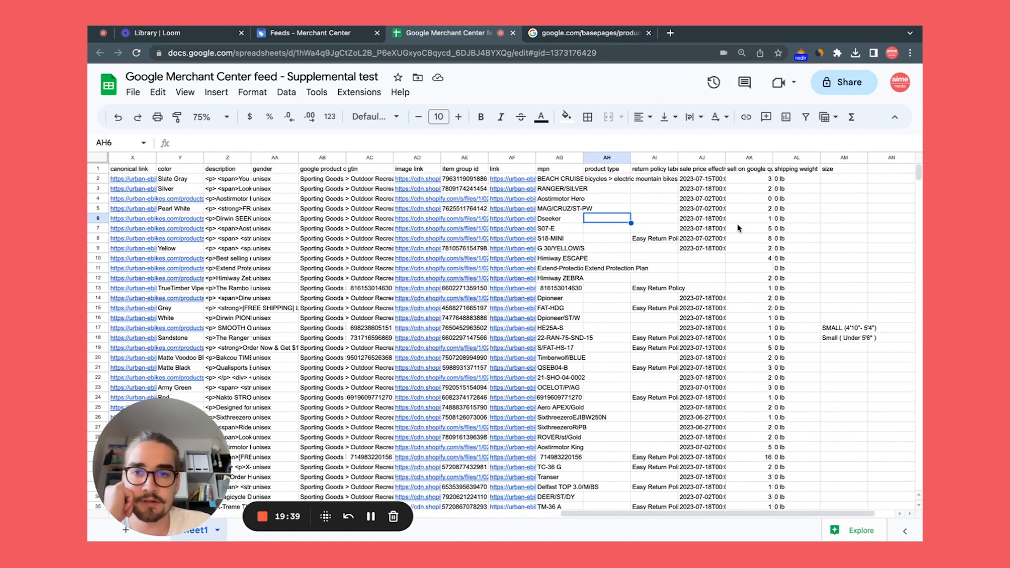
scroll(737, 227, "left", 2)
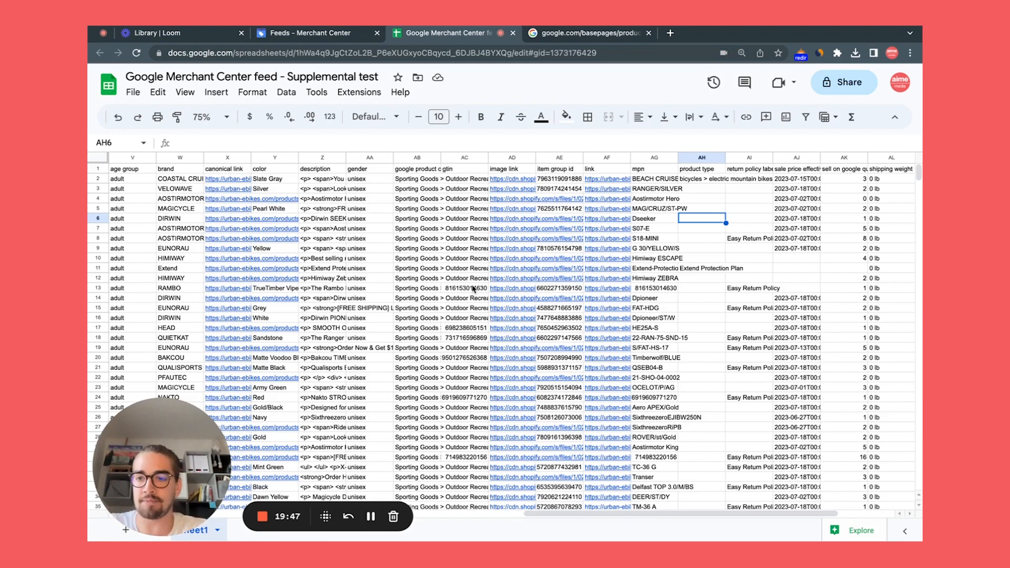
scroll(473, 288, "left", 3)
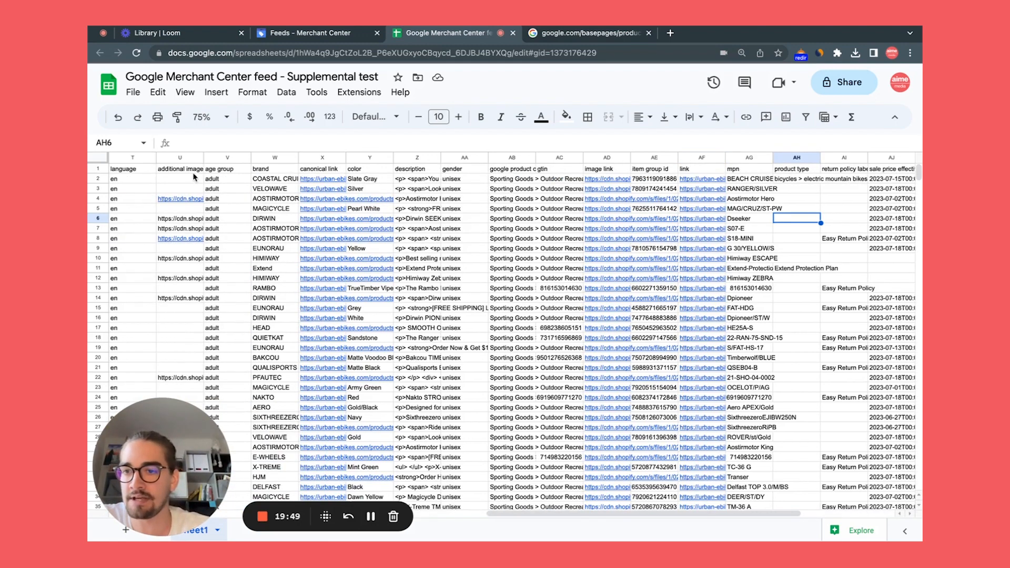
scroll(175, 363, "left", 15)
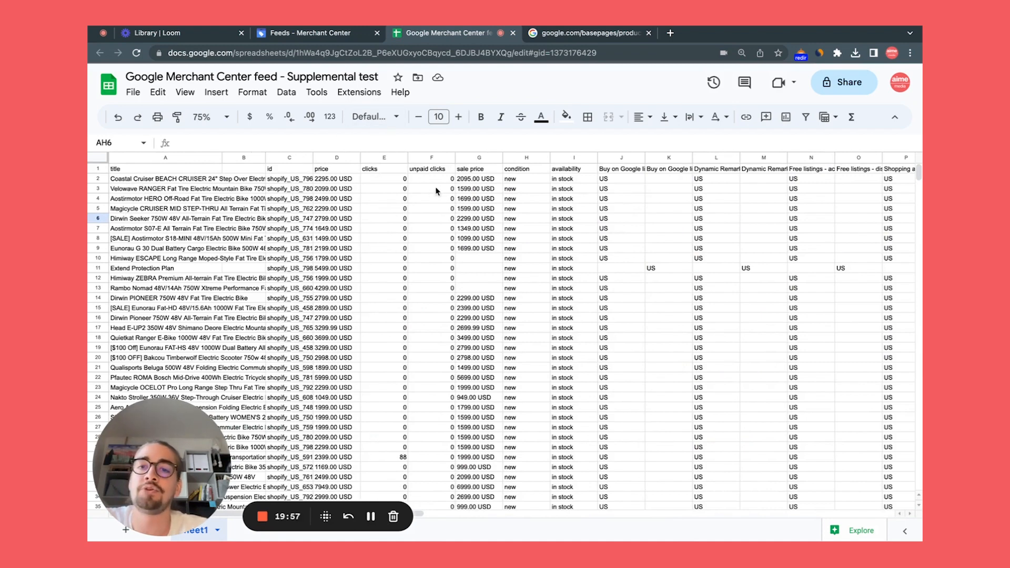
left_click(382, 158)
left_click_drag(466, 157, 559, 170)
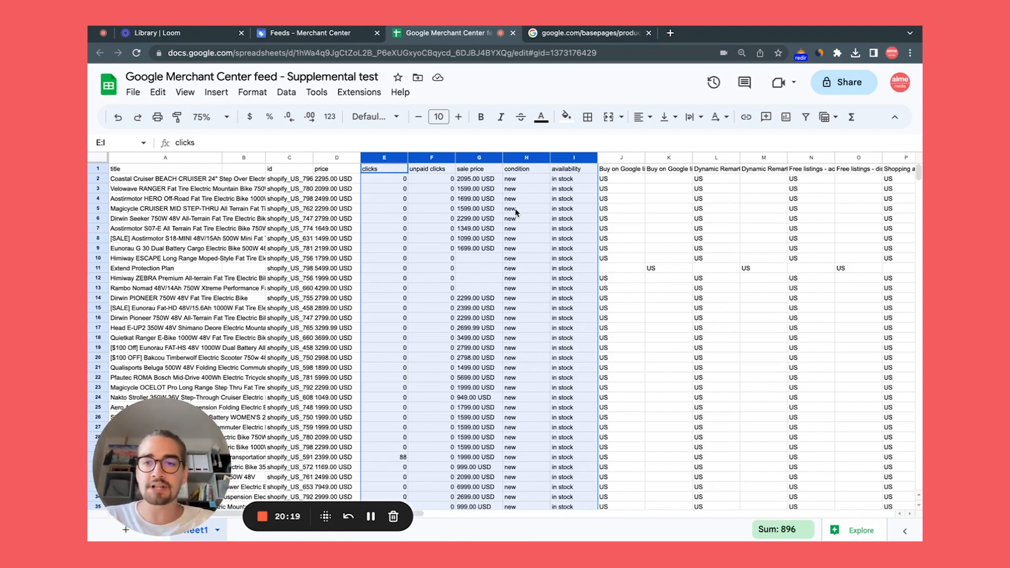
left_click_drag(330, 158, 560, 171)
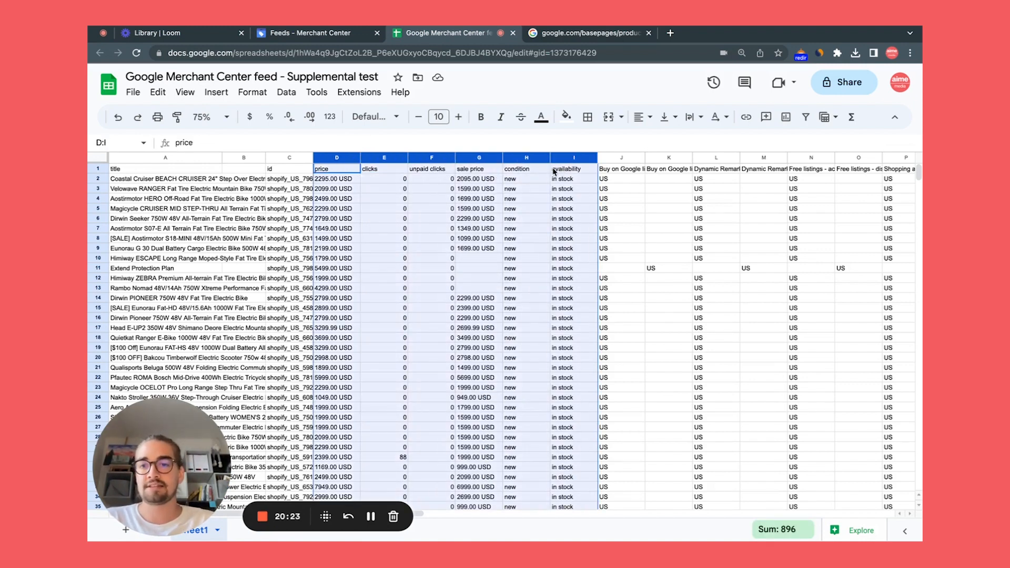
key("Delete")
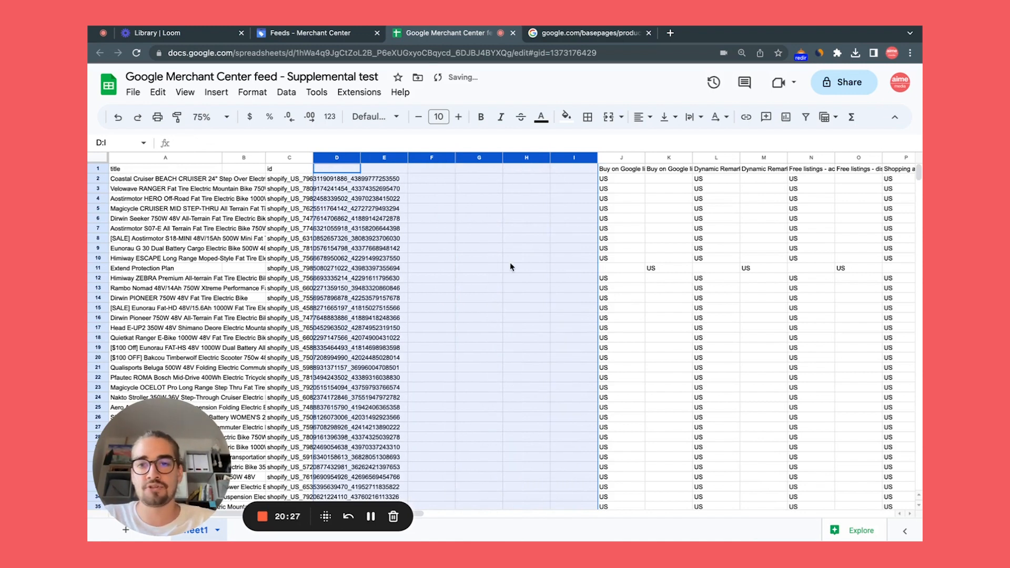
Clear the contents of columns J to S, from the Buy on Google columns through feed label.
scroll(450, 282, "right", 3)
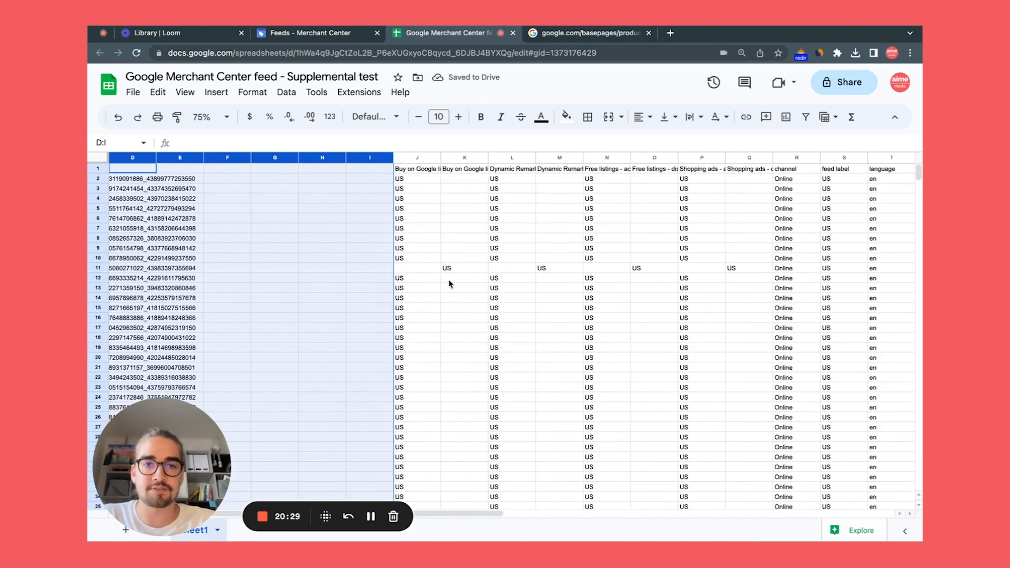
left_click_drag(407, 161, 829, 198)
key("Delete")
Move the id column from column C to column K and widen the title column to fit the full titles.
scroll(530, 294, "left", 3)
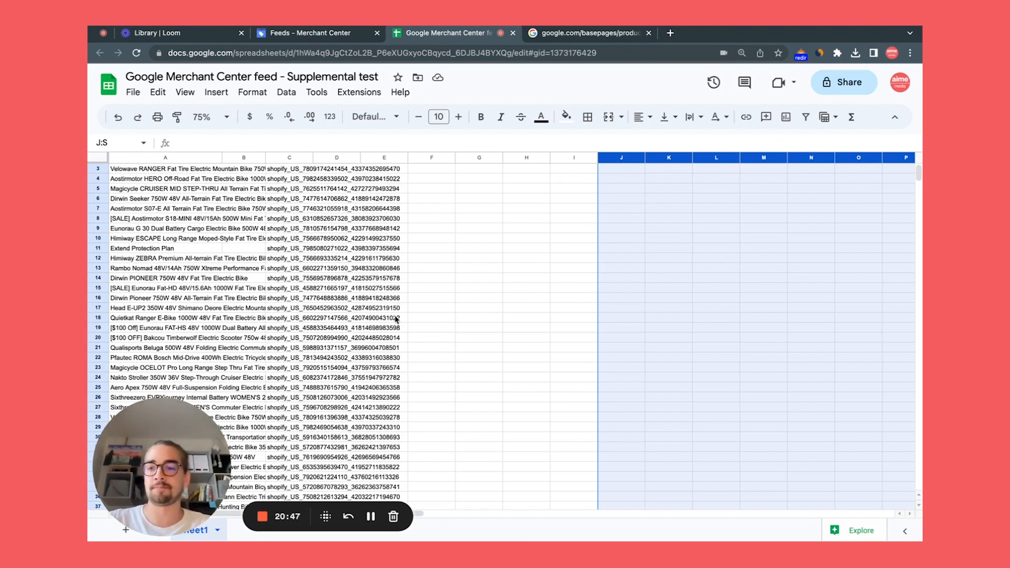
left_click(279, 159)
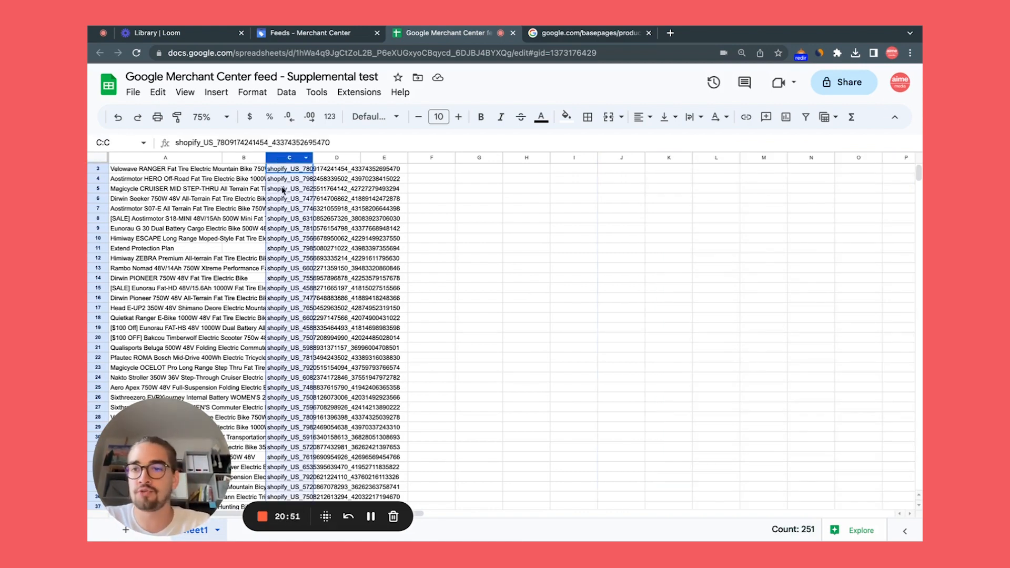
scroll(308, 252, "right", 3)
scroll(309, 253, "up", 1)
scroll(247, 203, "left", 3)
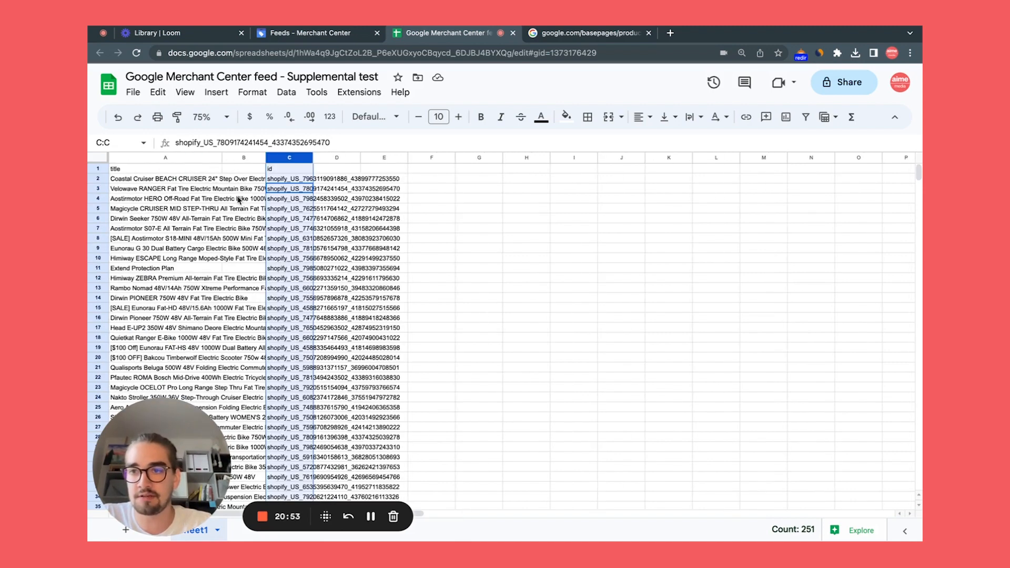
key("ctrl+x")
left_click(676, 167)
key("ctrl+v")
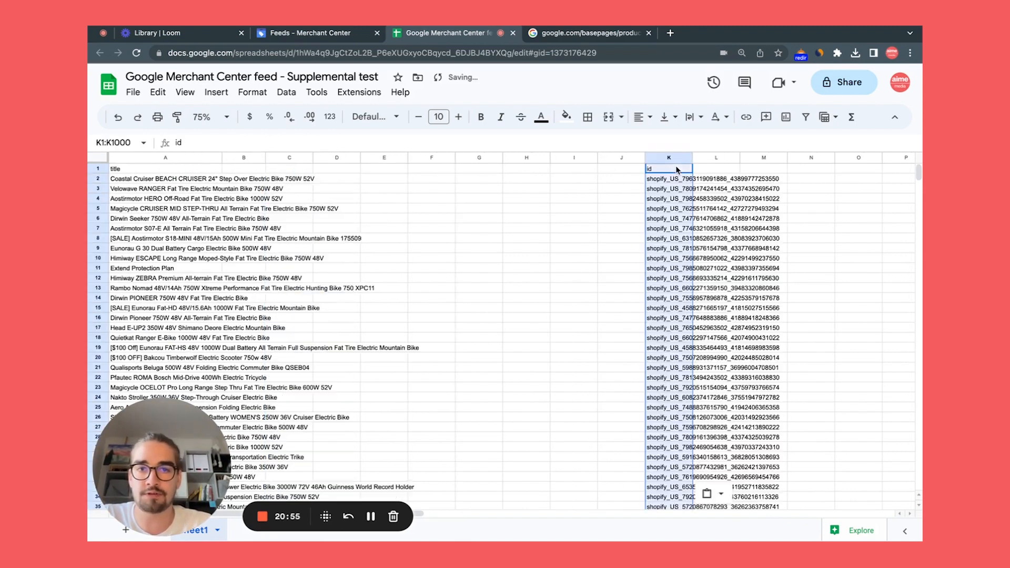
left_click(403, 229)
left_click_drag(222, 158, 426, 189)
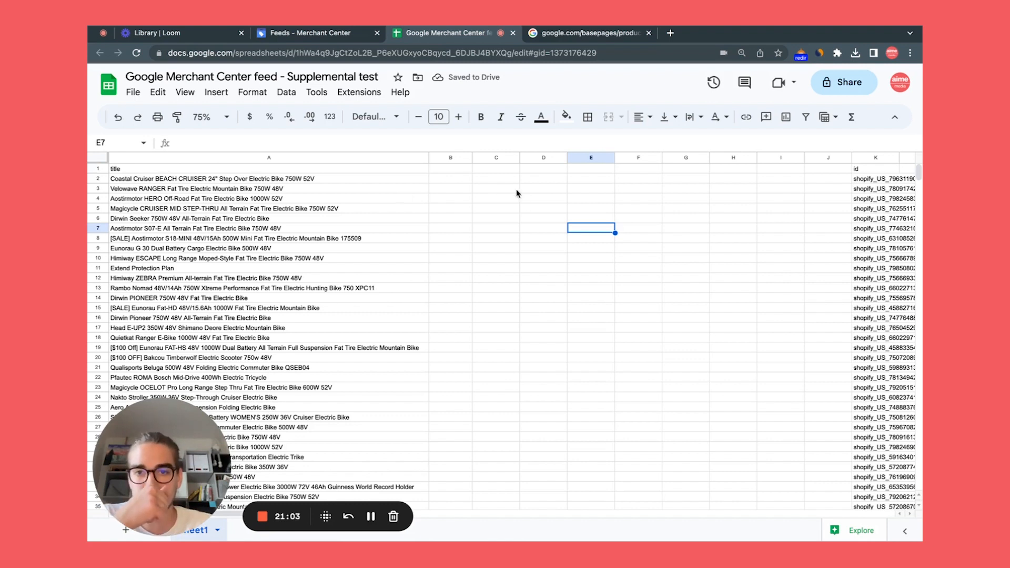
left_click(459, 181)
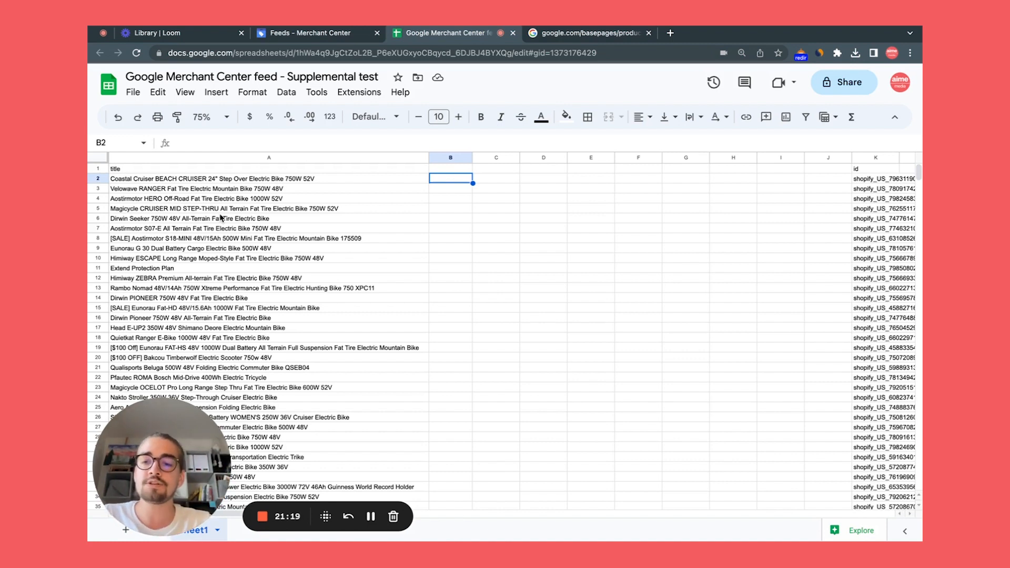
type("=")
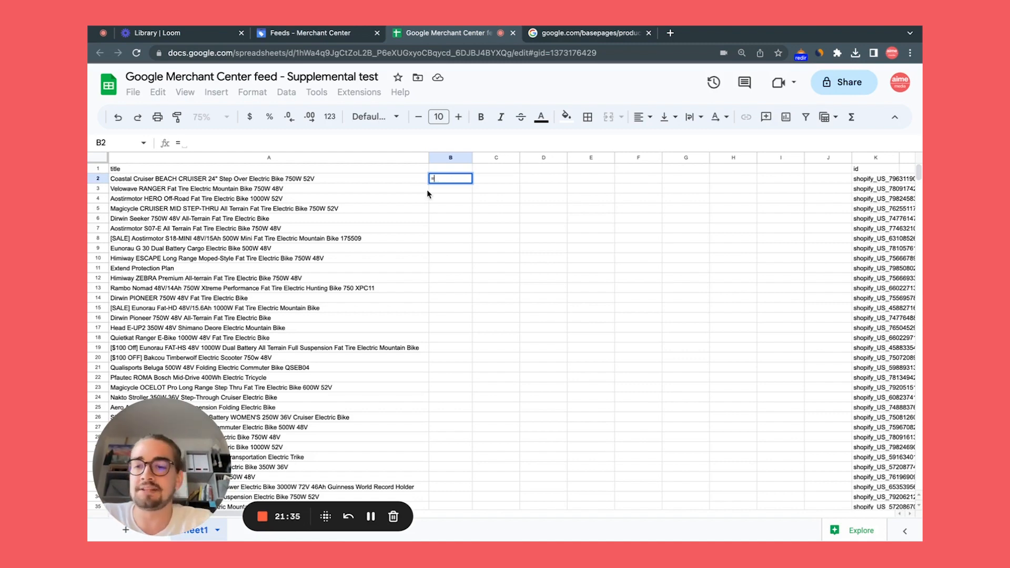
scroll(654, 255, "right", 10)
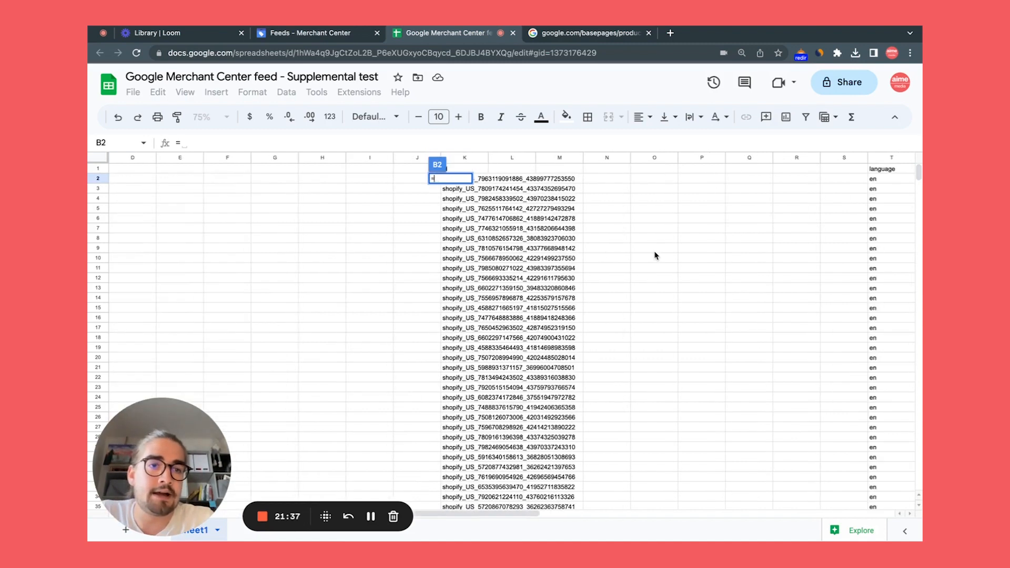
scroll(655, 256, "right", 3)
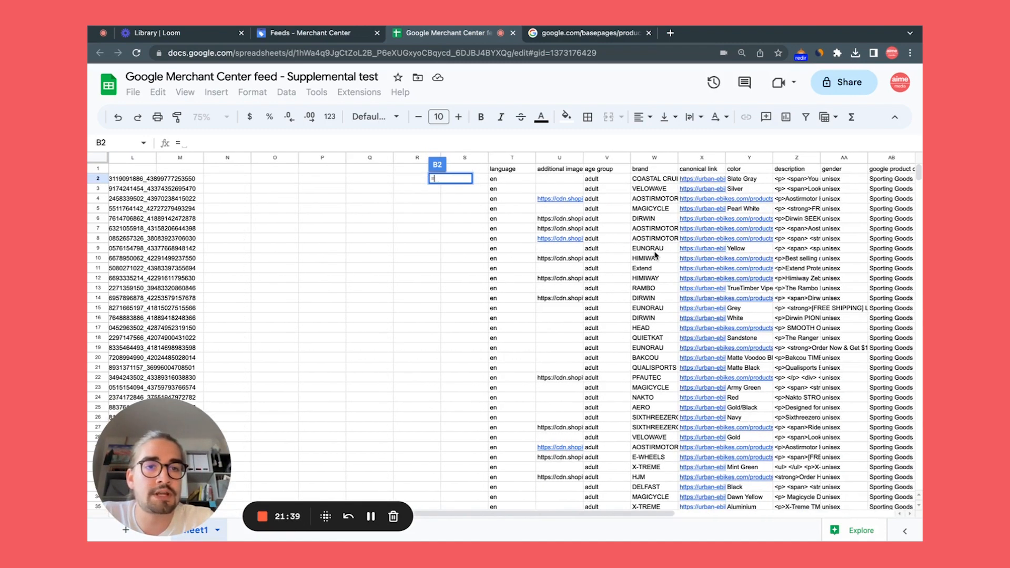
scroll(654, 256, "right", 1)
scroll(654, 255, "left", 15)
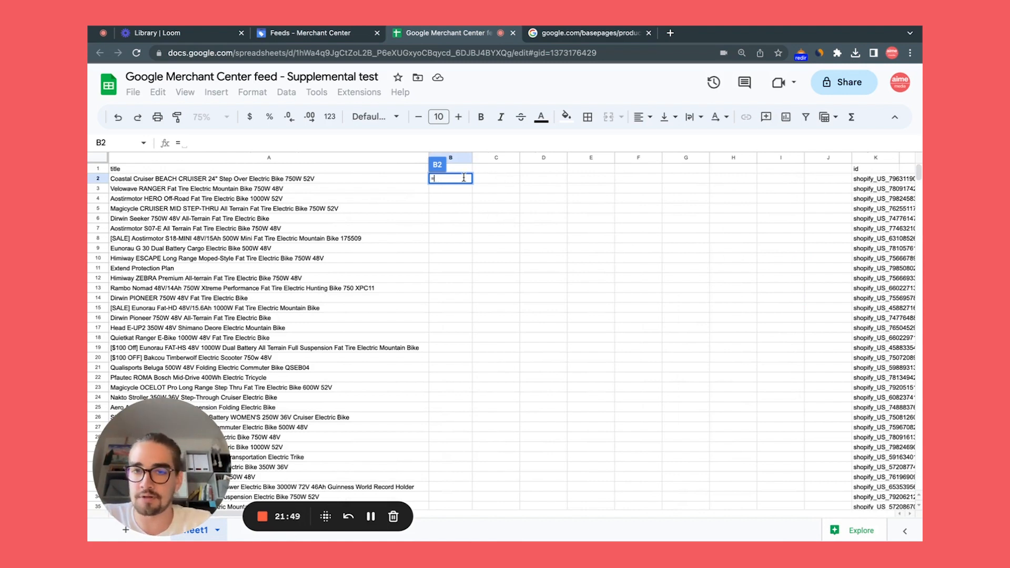
left_click(599, 200)
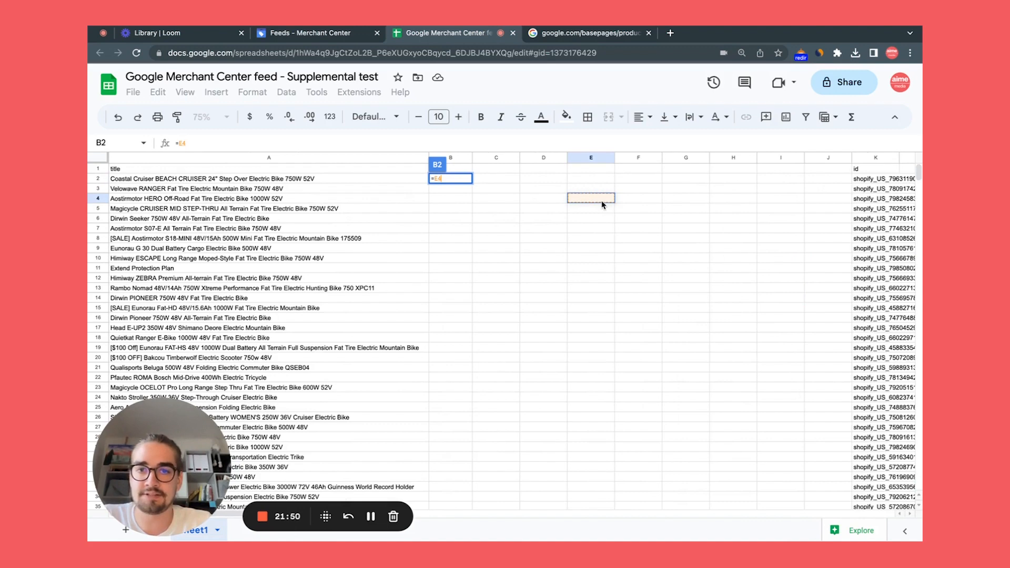
left_click(460, 179)
key("BackSpace")
key("BackSpace")
key("BackSpace")
left_click(551, 250)
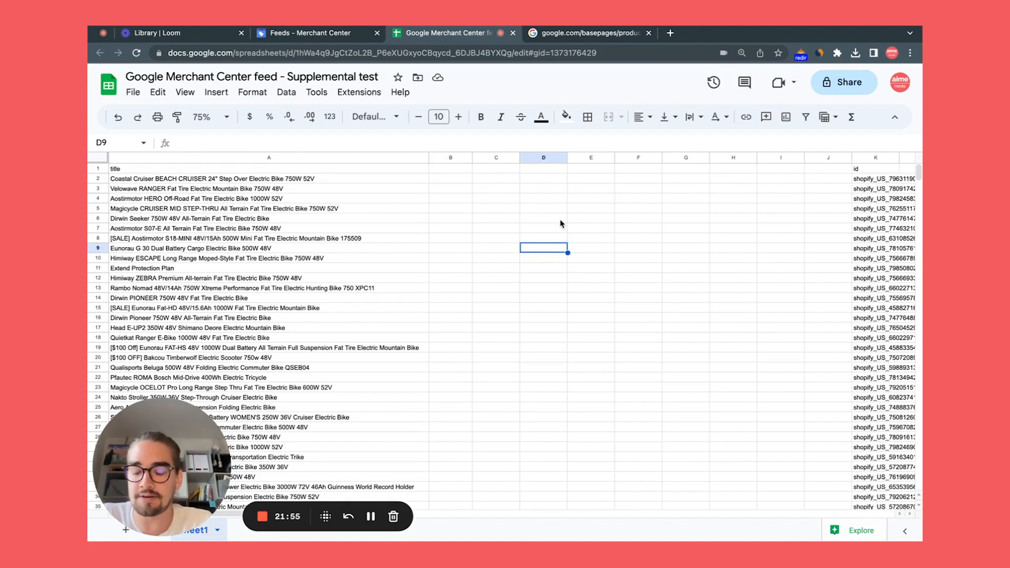
Add a gender column in column E, with female in E2 and E3 and male in E4.
left_click(590, 169)
type("gender")
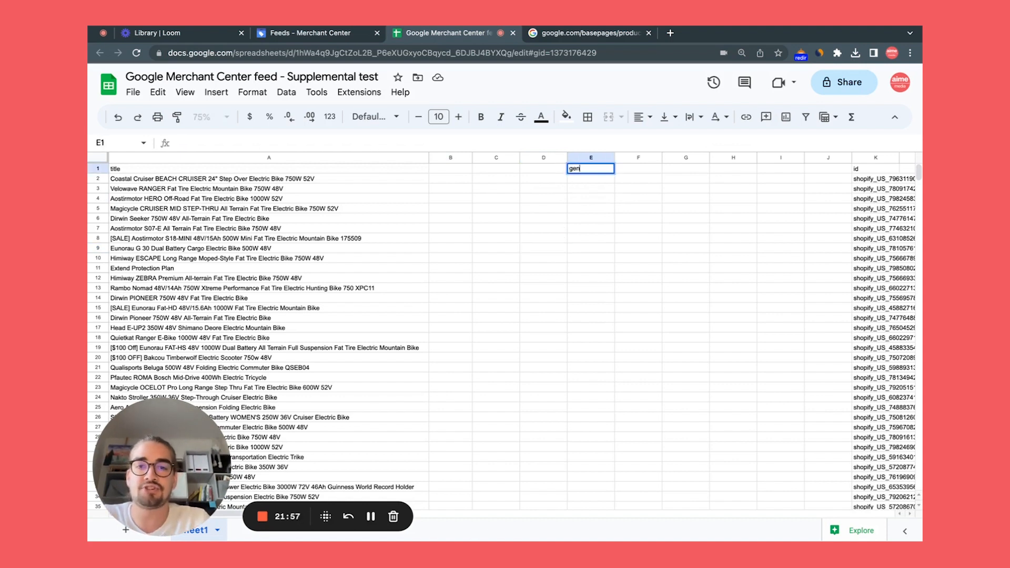
left_click(592, 178)
type("female")
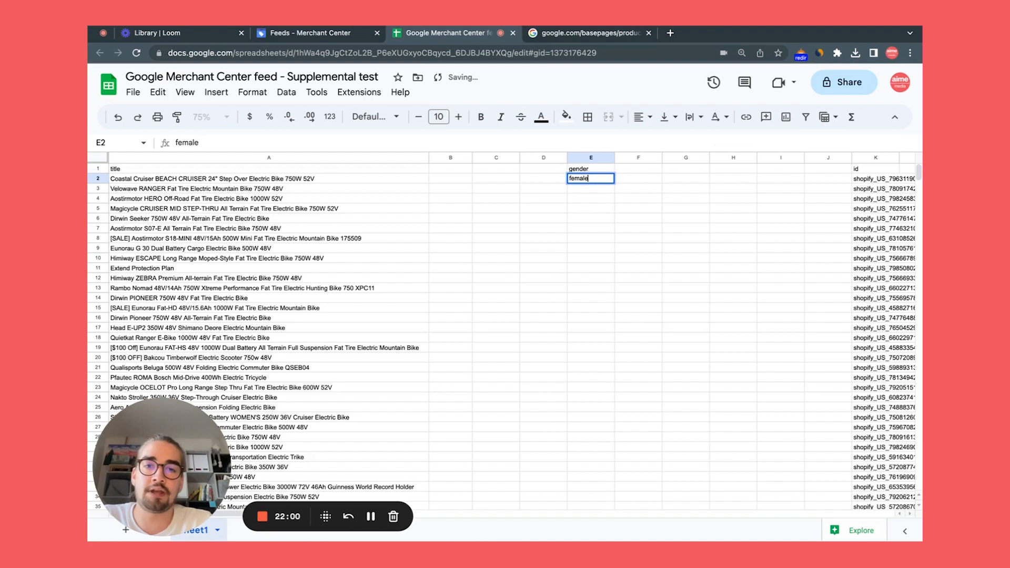
left_click(597, 189)
type("female")
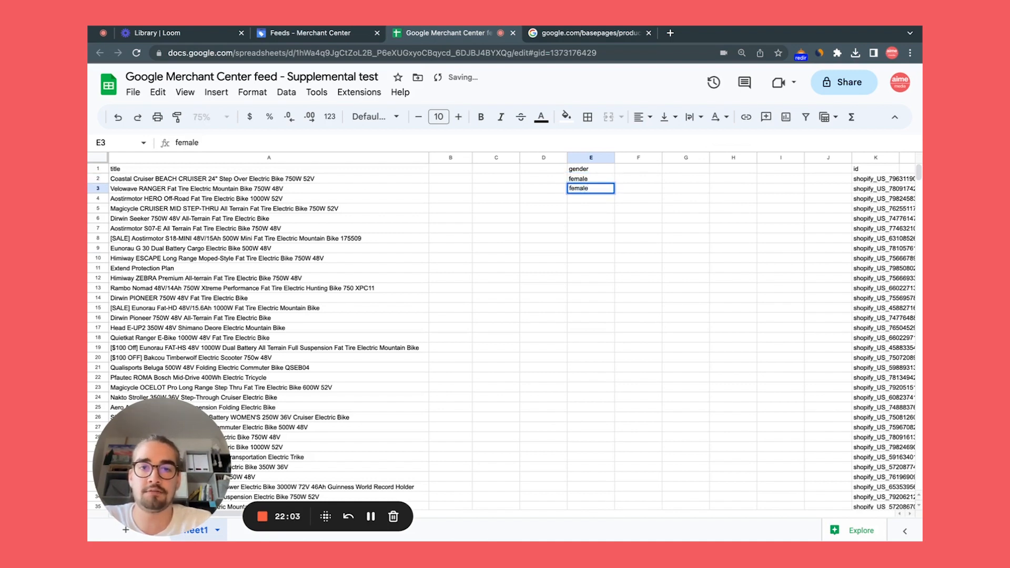
key("Return")
type("male")
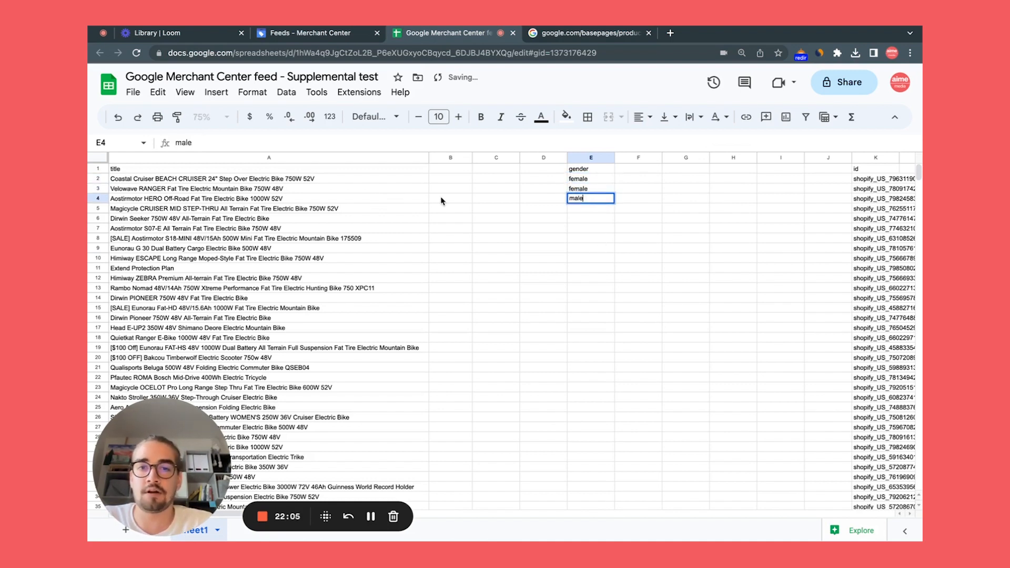
left_click(495, 211)
left_click(438, 179)
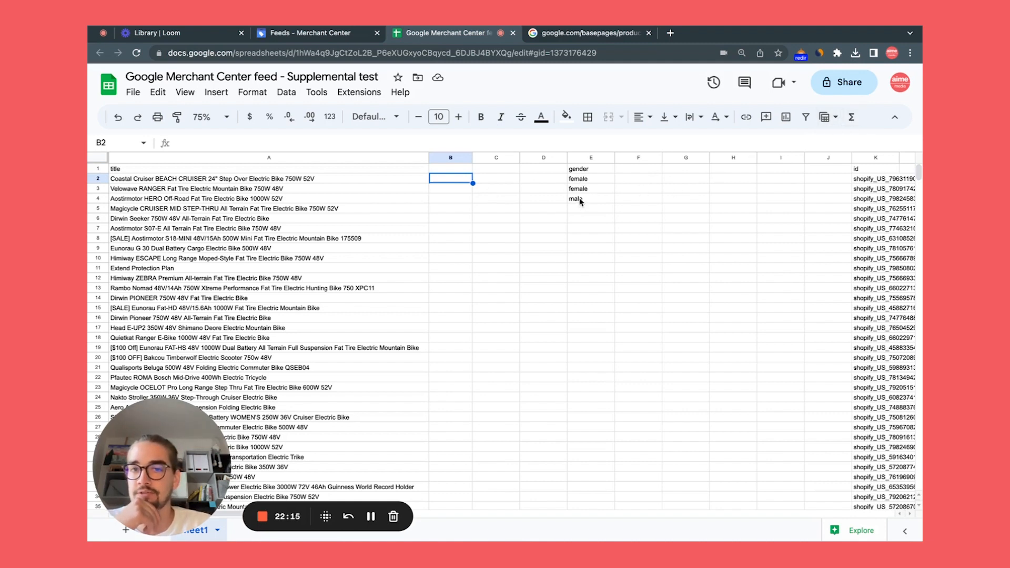
Try Women as the gender value in E2, and set the cell back to female.
left_click(584, 180)
type("Women")
key("BackSpace")
key("BackSpace")
key("BackSpace")
key("BackSpace")
type("omenns")
key("BackSpace")
type("n")
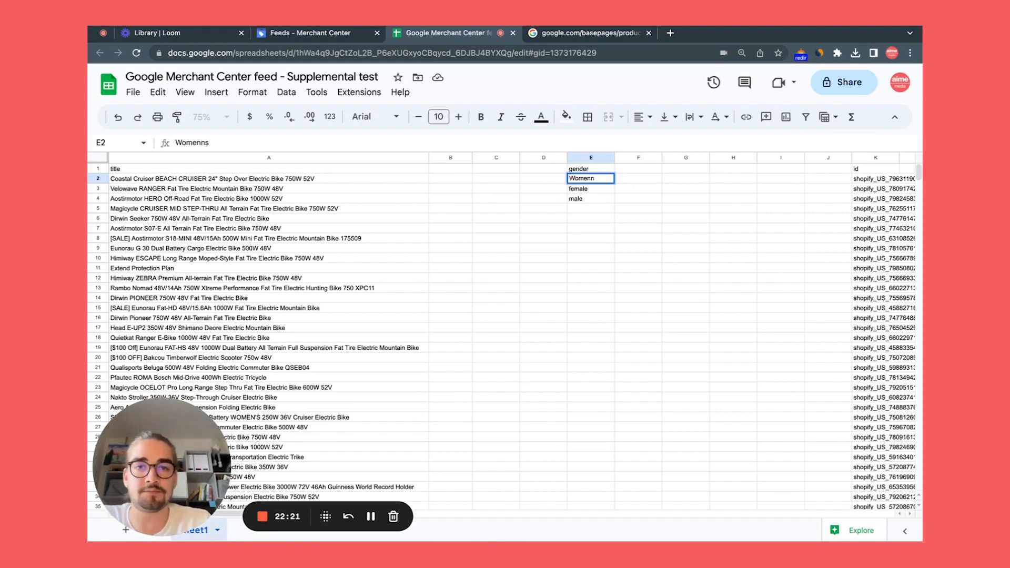
left_click(629, 232)
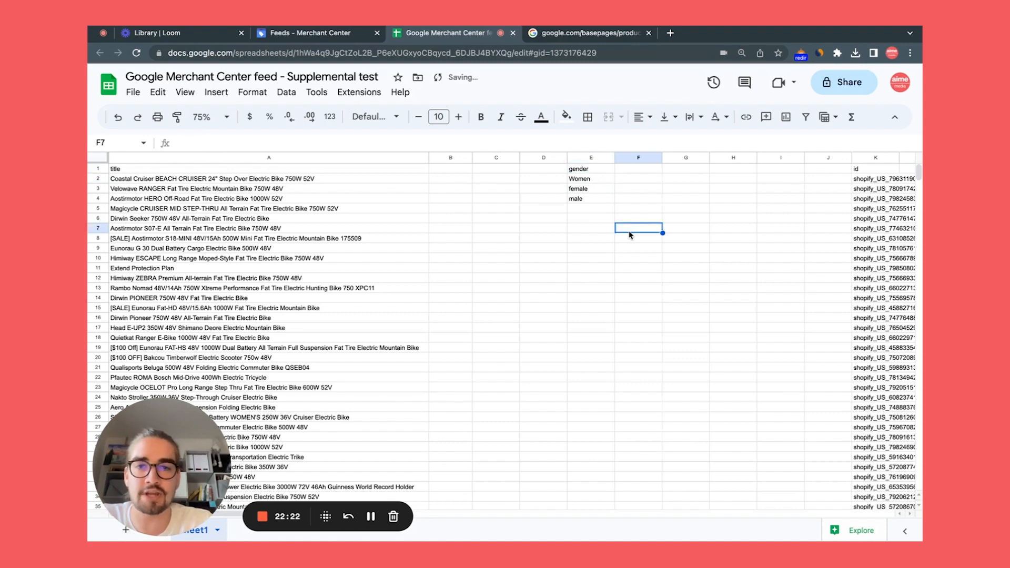
left_click(591, 180)
type("female")
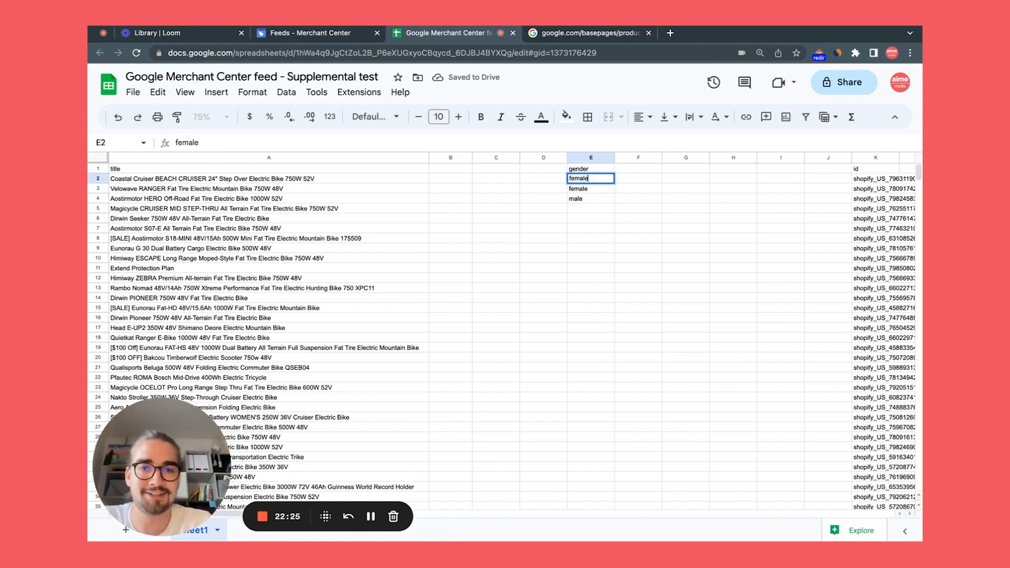
left_click(617, 229)
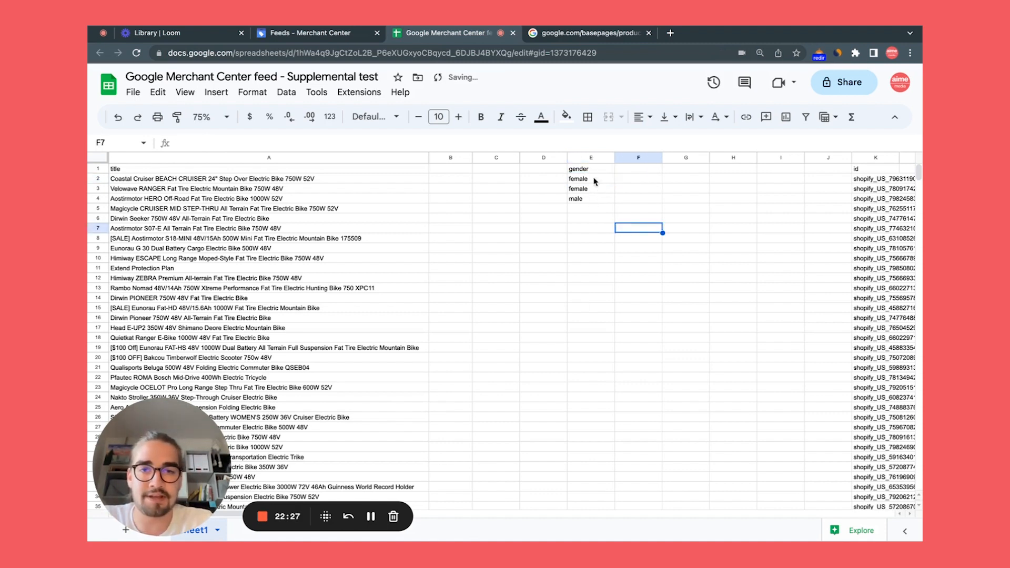
Move the gender column from column E of Sheet1 to column D of a new sheet.
left_click(583, 157)
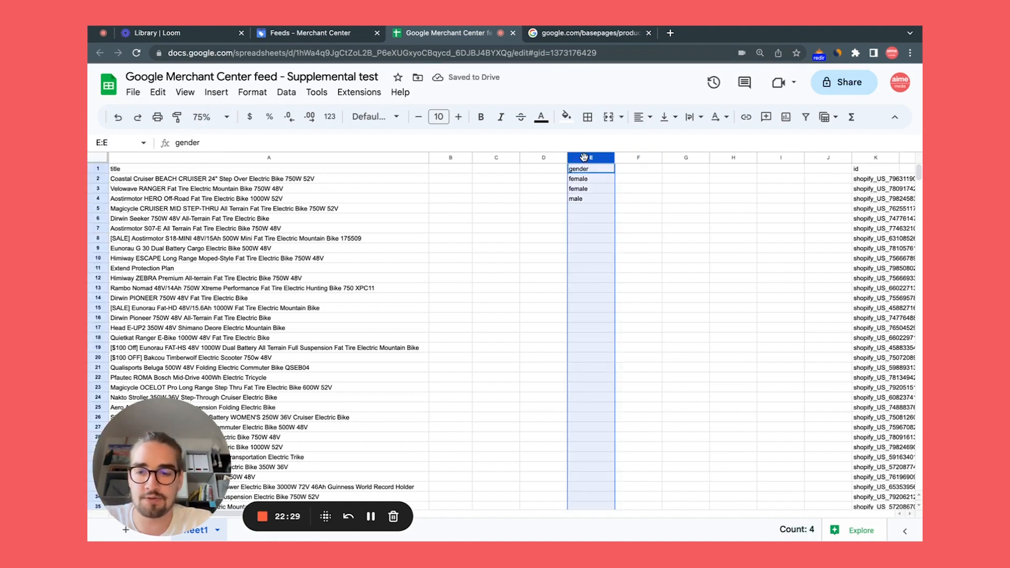
key("ctrl+c")
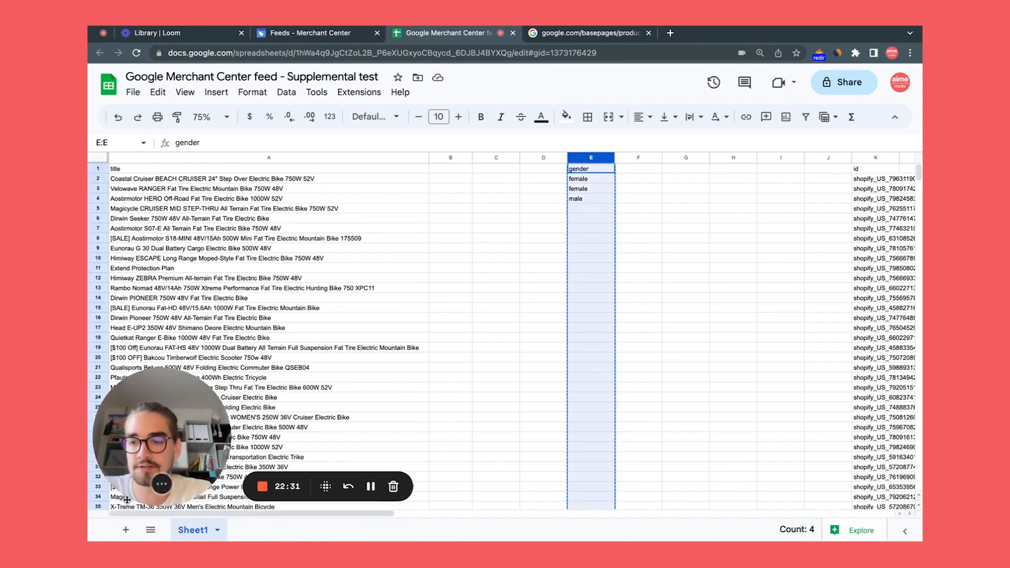
left_click(126, 530)
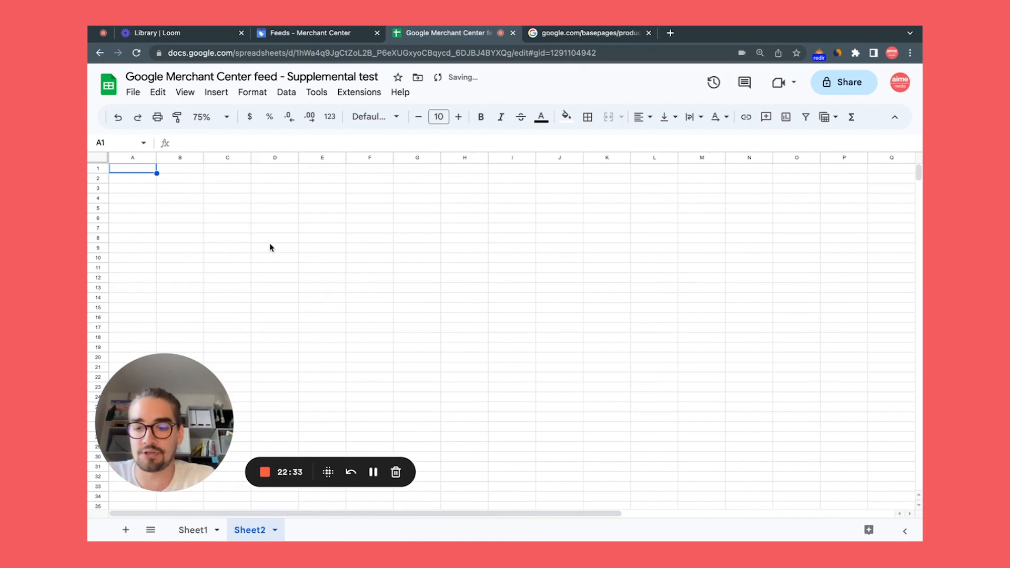
left_click(277, 169)
key("ctrl+v")
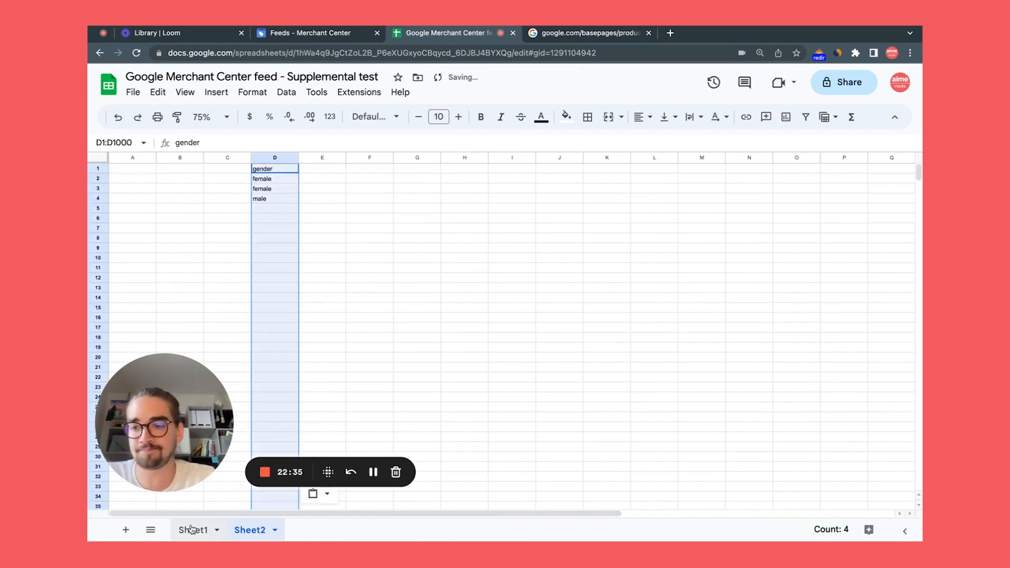
Bring the gender header and values in D1:D4 of Sheet2 back into Sheet1, starting at E1.
left_click(192, 530)
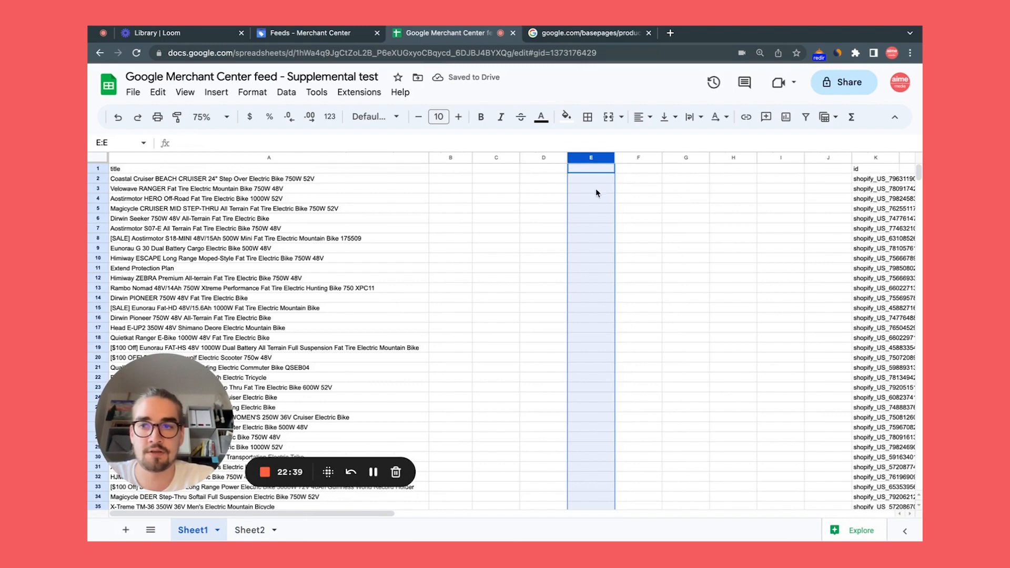
double_click(593, 171)
key("super+v")
key("Escape")
left_click(259, 529)
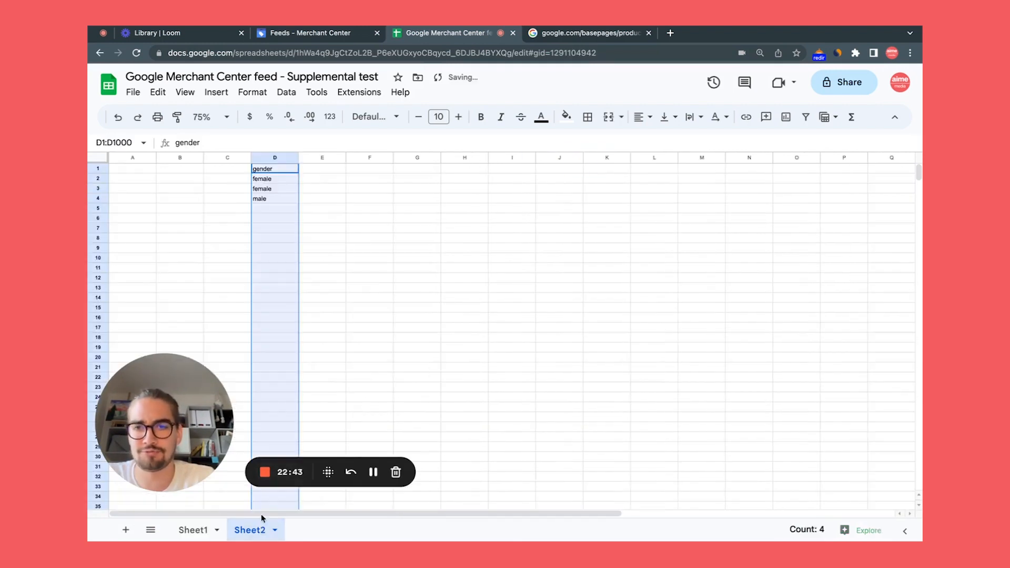
left_click(347, 218)
left_click_drag(291, 172, 293, 200)
left_click(195, 529)
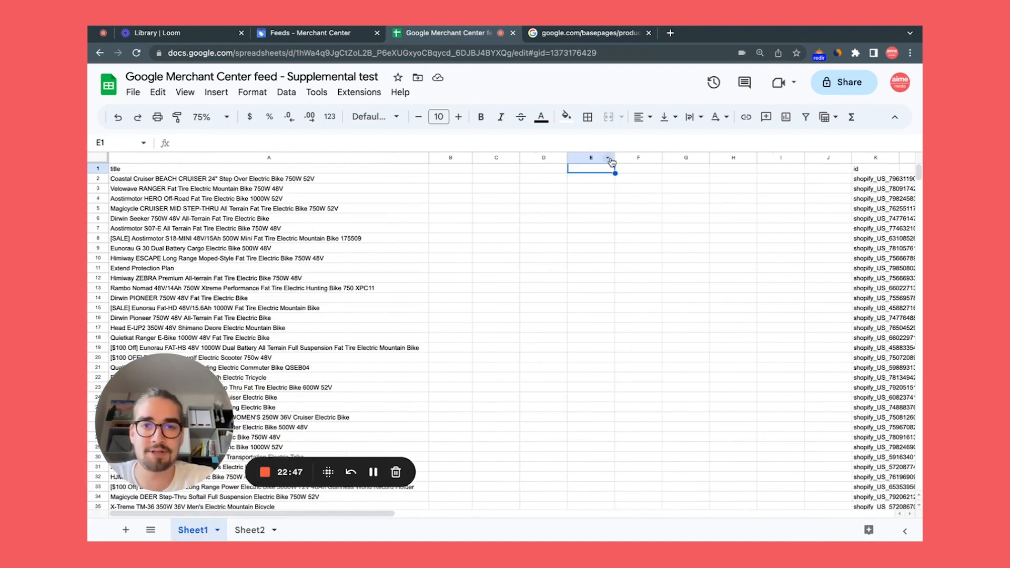
key("ctrl+v")
left_click_drag(578, 248, 578, 258)
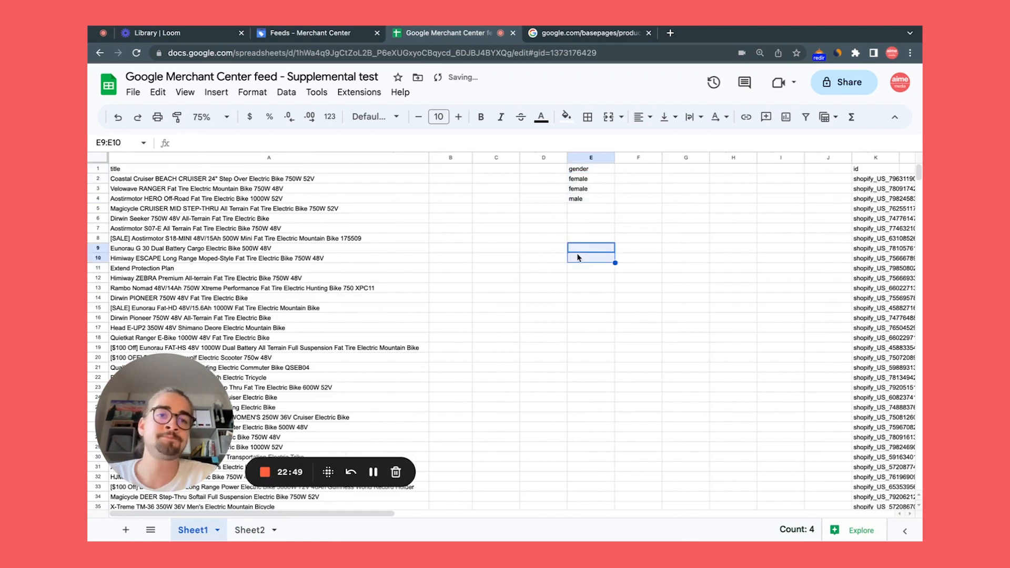
left_click(720, 269)
key("ctrl+f")
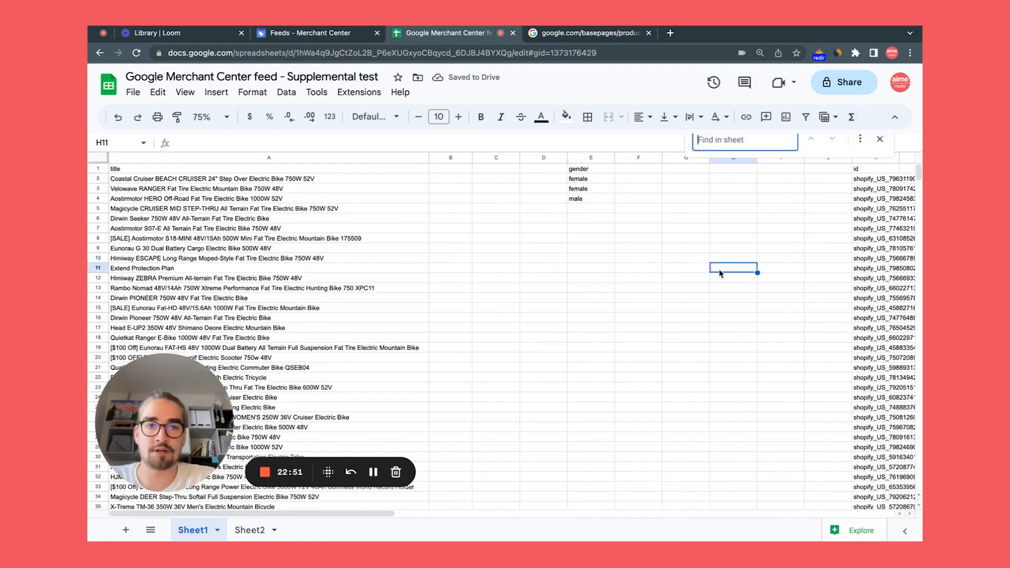
left_click(860, 139)
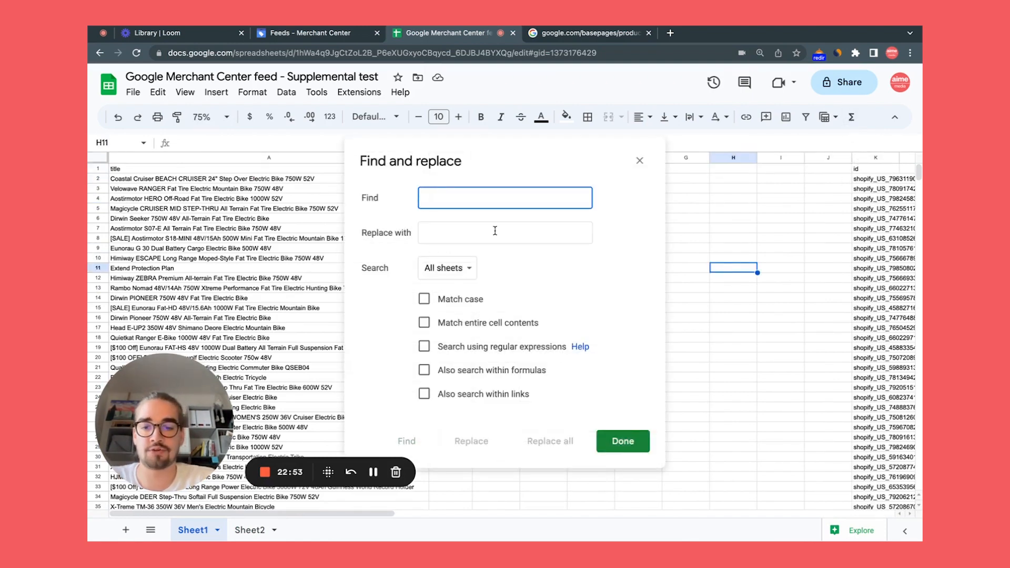
type("female")
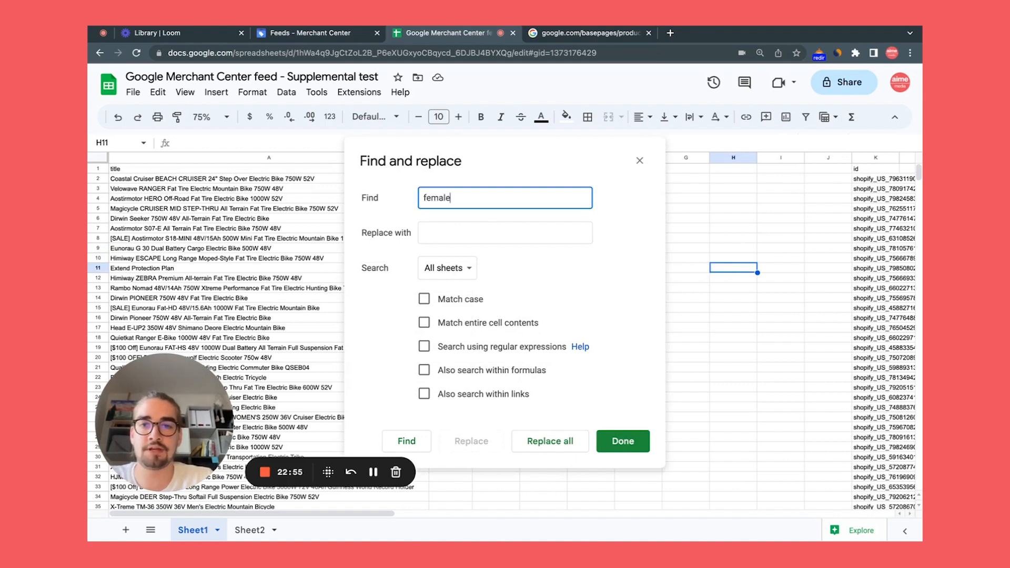
left_click(489, 232)
type("Women's")
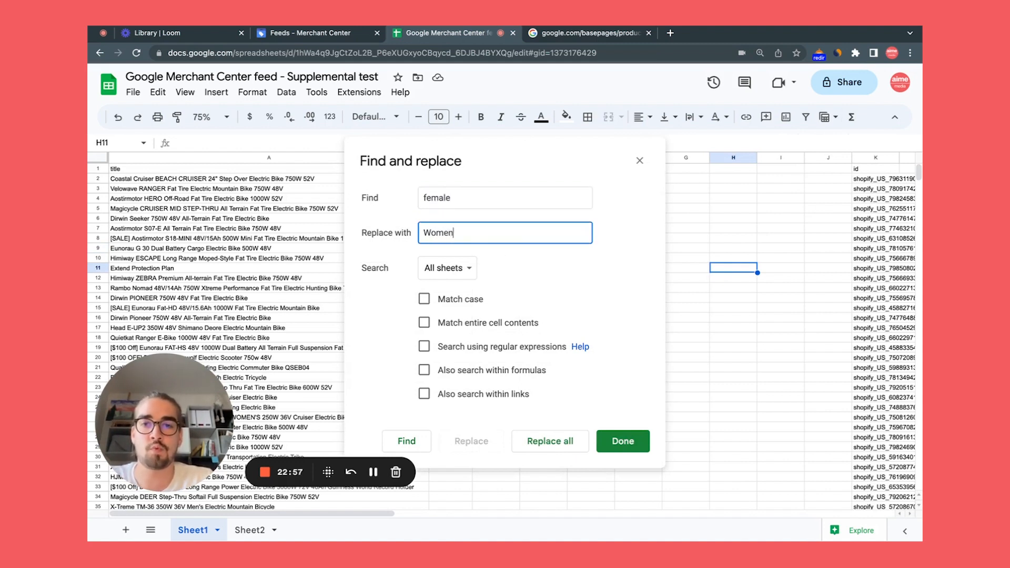
left_click(623, 440)
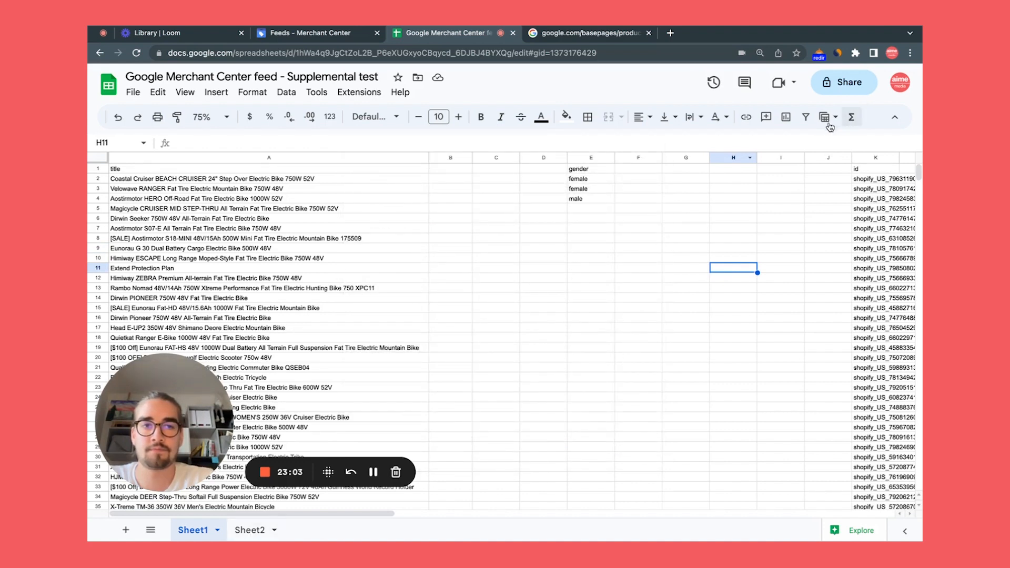
Replace all instances of female with Women's using Find and replace, limiting the search to this sheet.
key("ctrl+f")
left_click(860, 157)
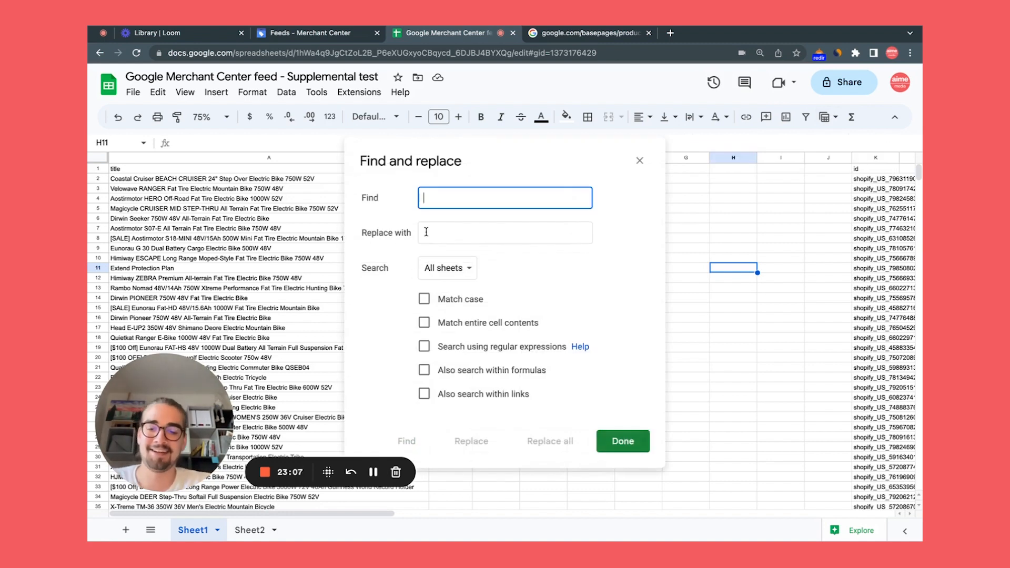
type("female")
key("Tab")
type("Women's")
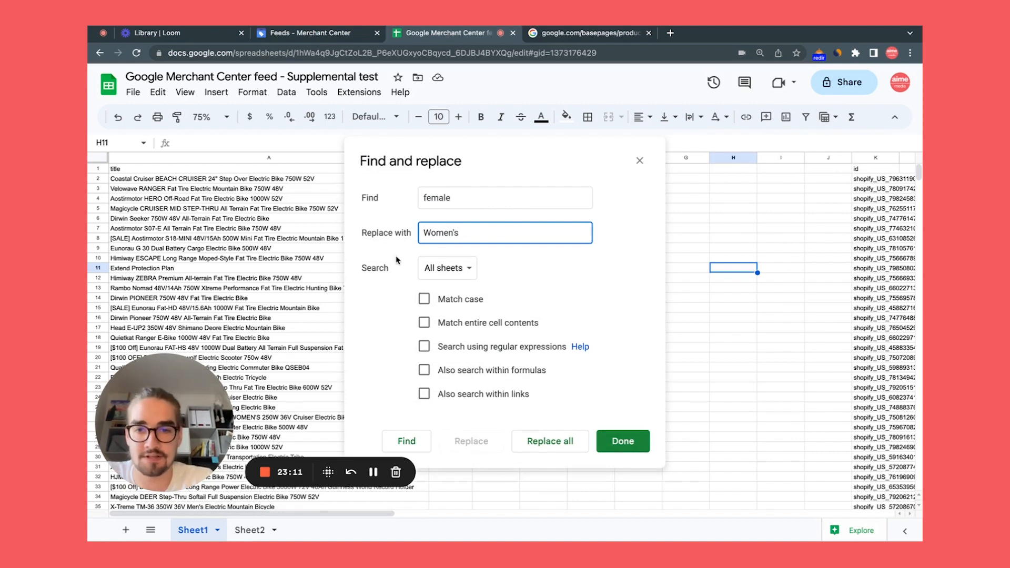
left_click(450, 268)
left_click(453, 287)
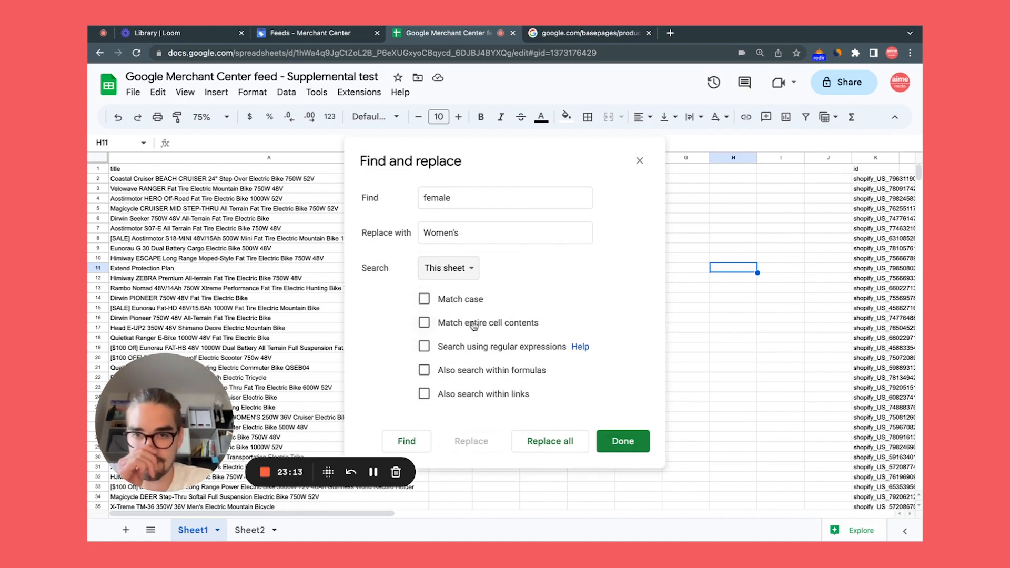
left_click(549, 447)
Replace all instances of male with Men's in this sheet and close Find and replace.
left_click(431, 198)
key("BackSpace")
key("BackSpace")
left_click_drag(444, 233, 409, 237)
type("M")
left_click(558, 439)
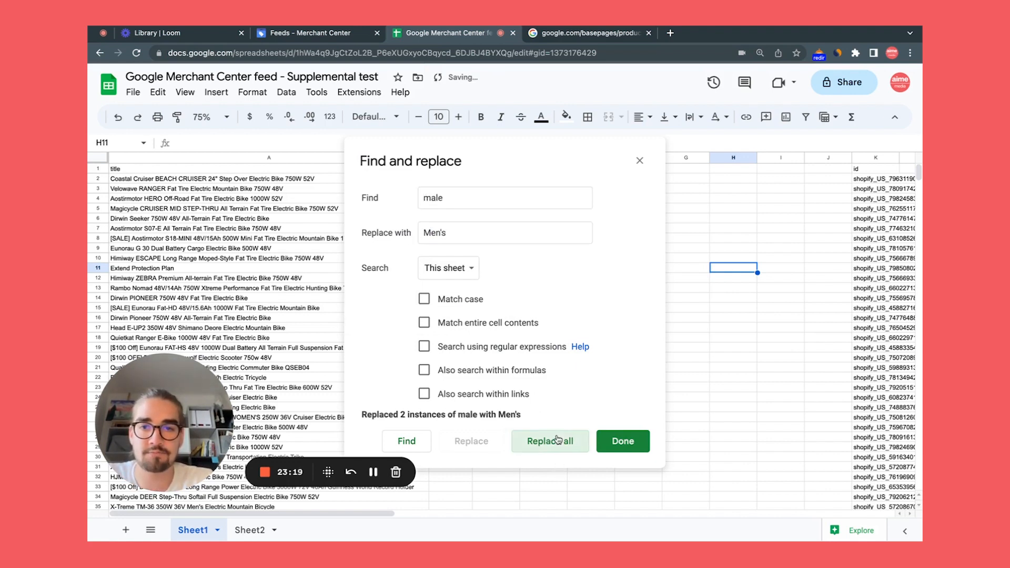
left_click(622, 440)
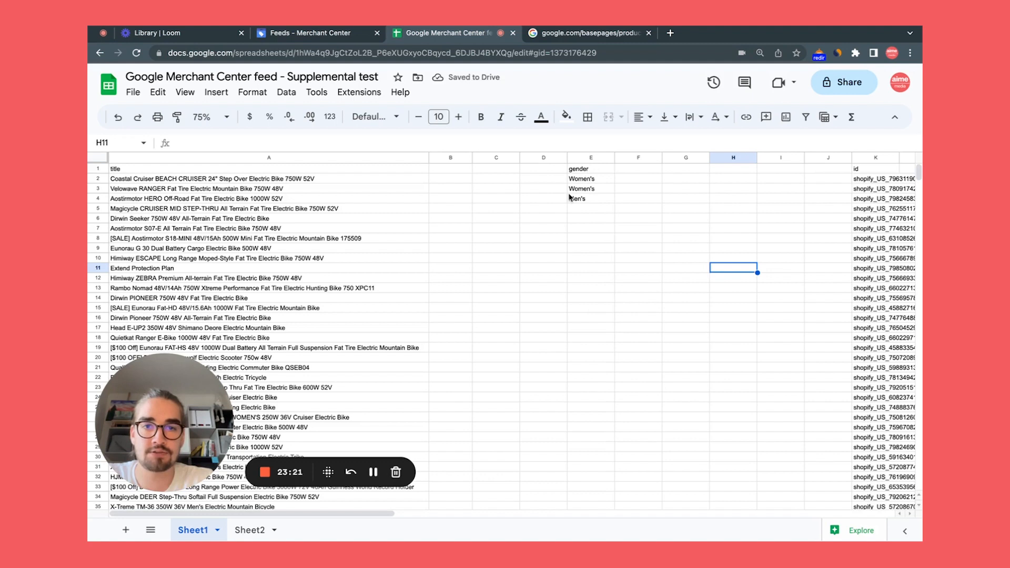
Enter the formula =E2&" "&A2 in B2 to join the gender value, a space and the product title.
left_click(434, 179)
type("=")
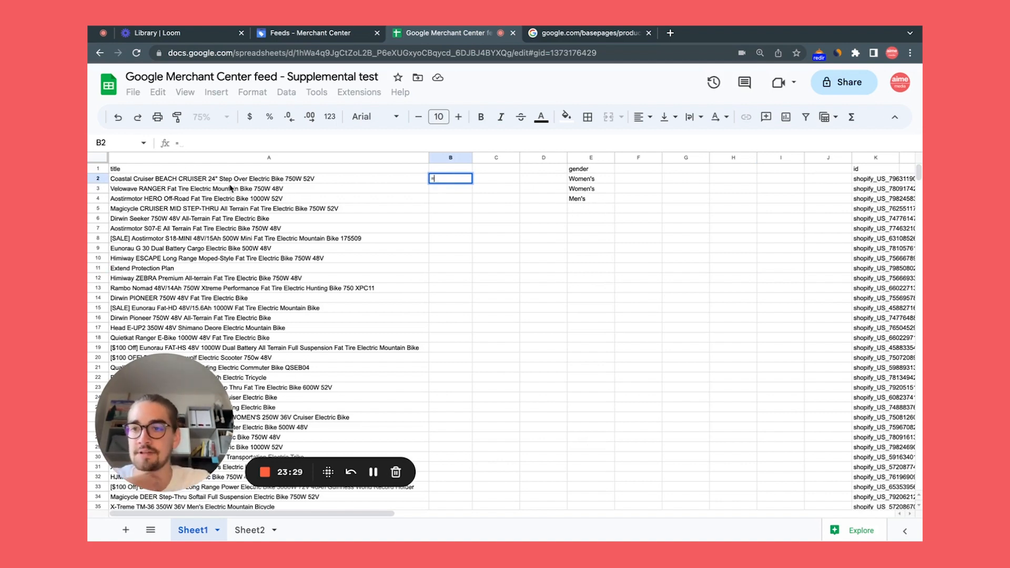
left_click(141, 180)
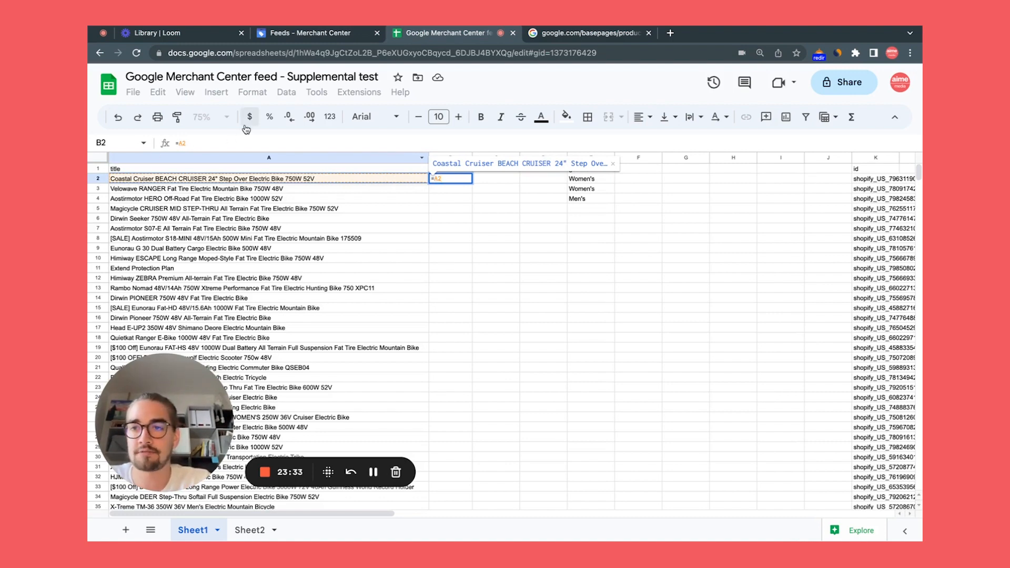
left_click(187, 143)
key("BackSpace")
key("BackSpace")
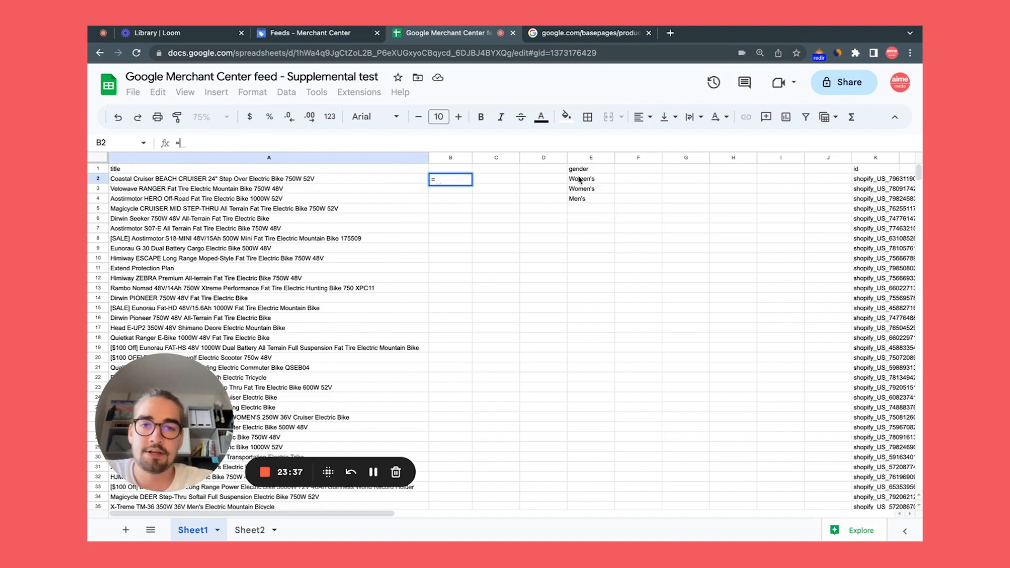
left_click(448, 178)
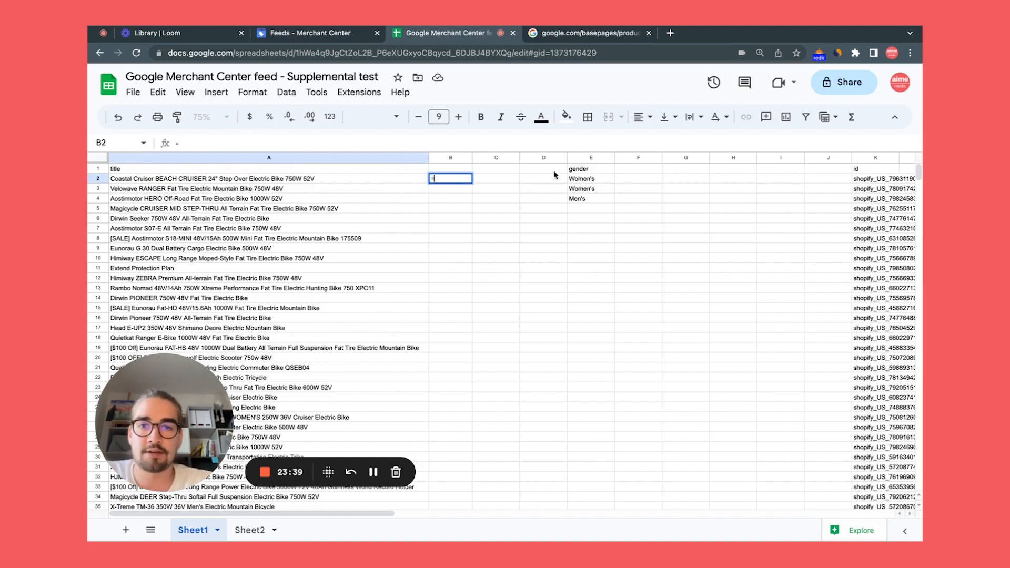
left_click(579, 180)
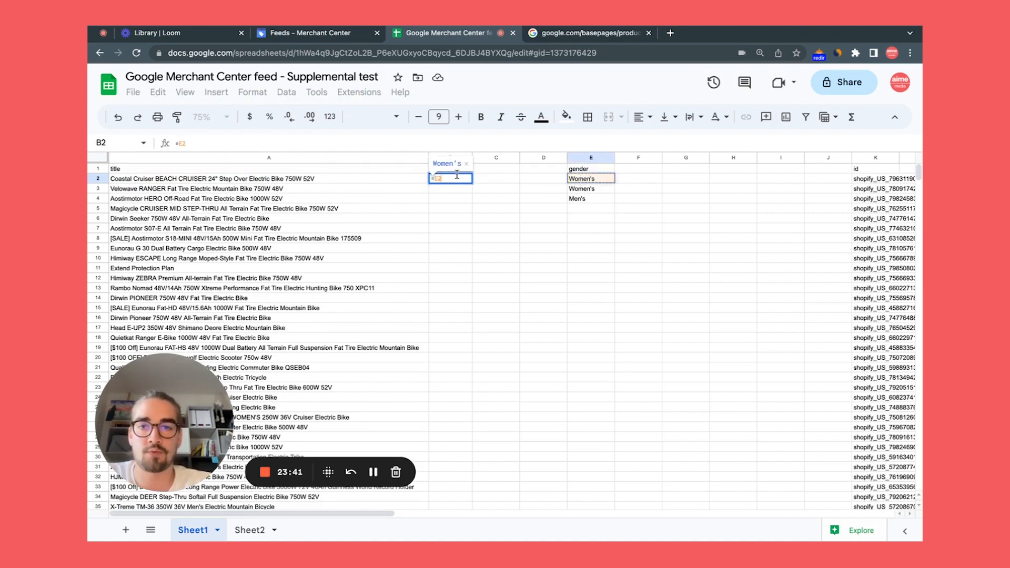
type("&")
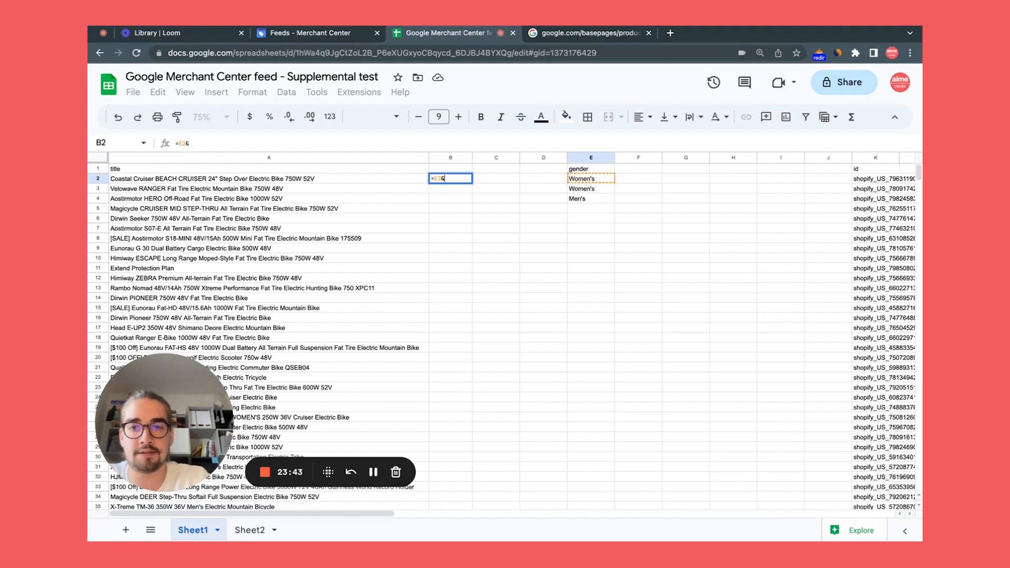
type("\" \"")
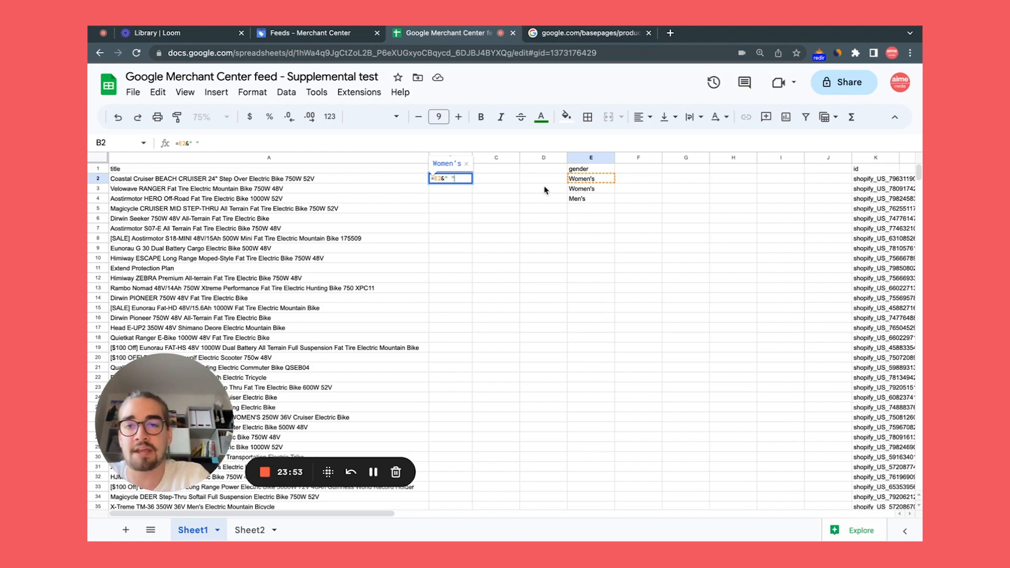
type("&")
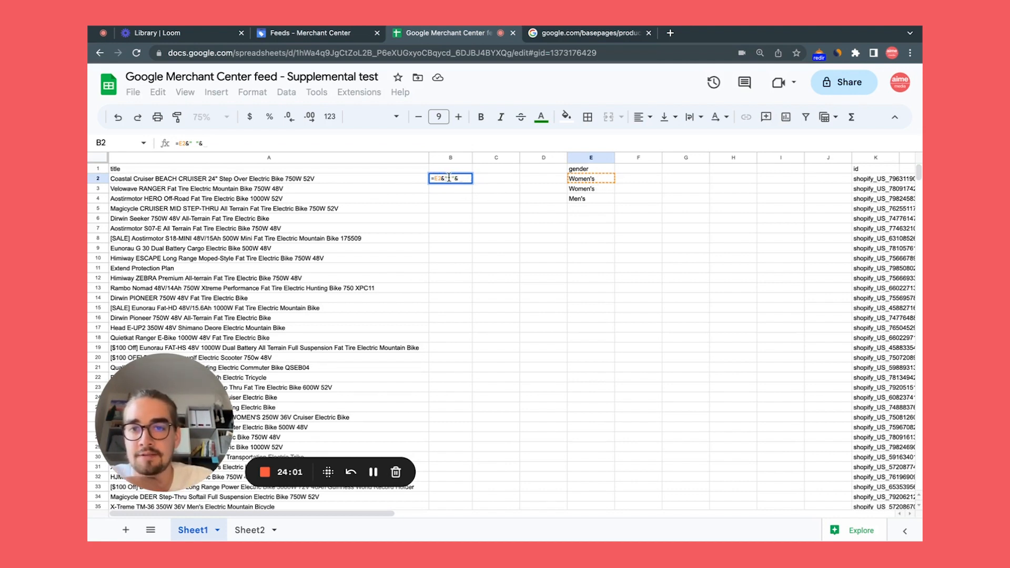
left_click(293, 180)
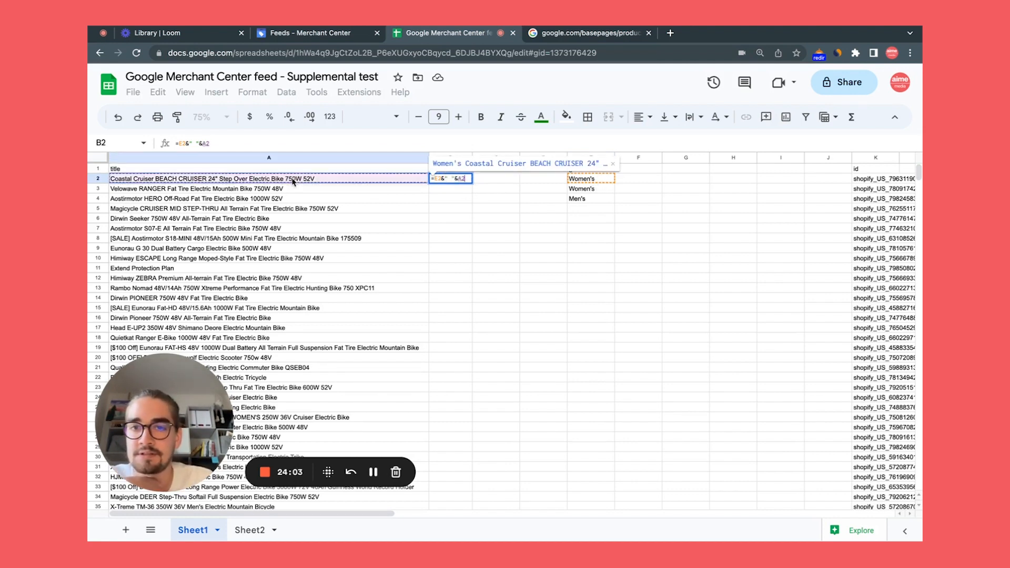
key("Return")
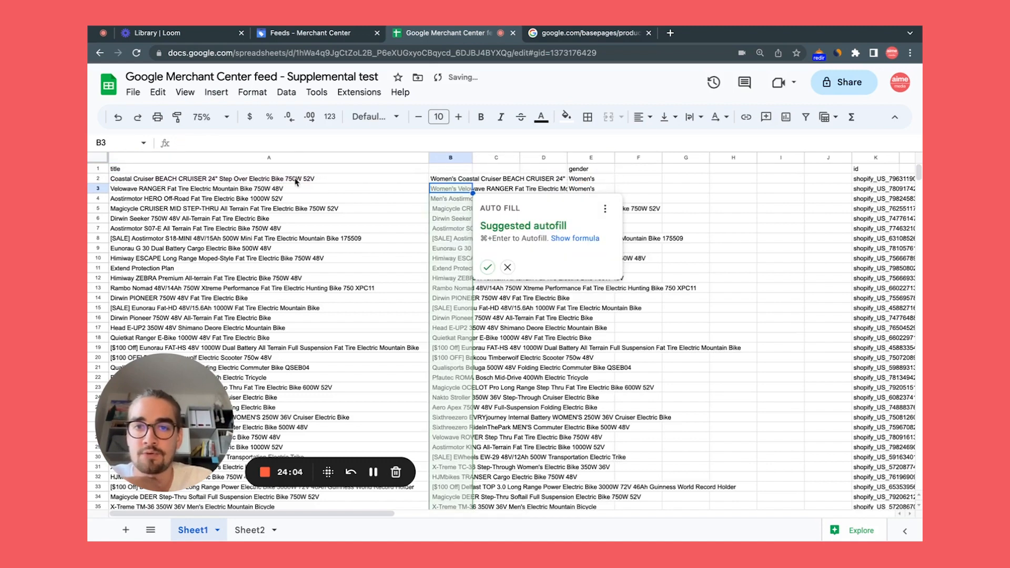
Fill the combined-title formula from B2 down to B4.
left_click(449, 181)
left_click_drag(472, 183, 471, 198)
left_click(455, 257)
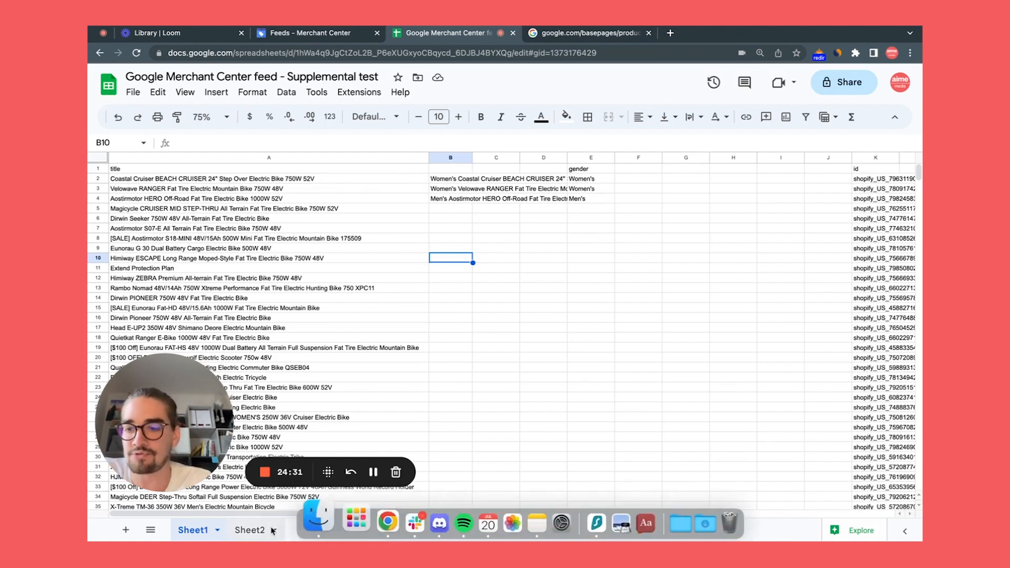
Copy the gender header and original female/male values from D1:D4 of Sheet2 into Sheet1, starting at F1.
left_click(250, 529)
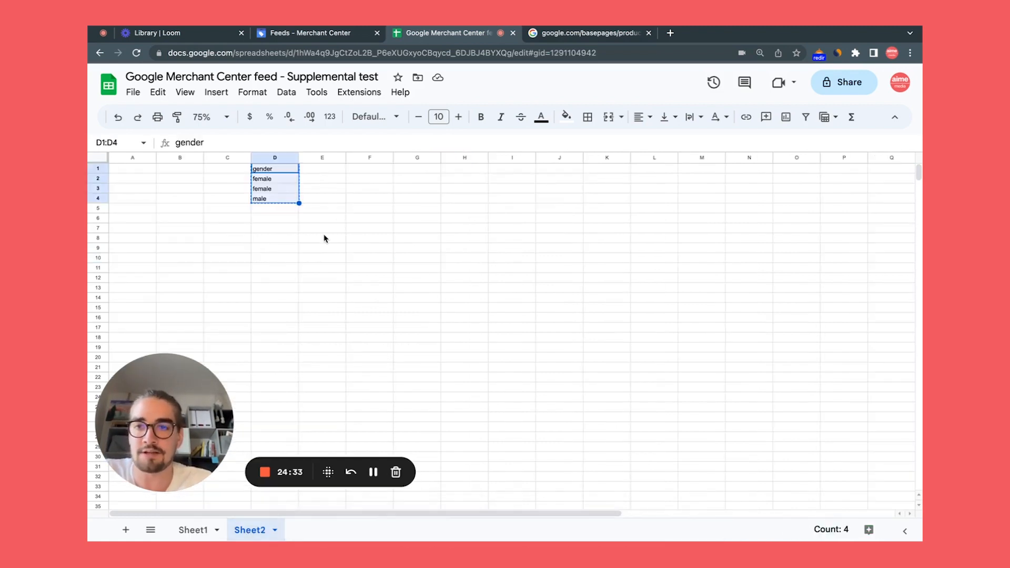
left_click(195, 529)
left_click(580, 170)
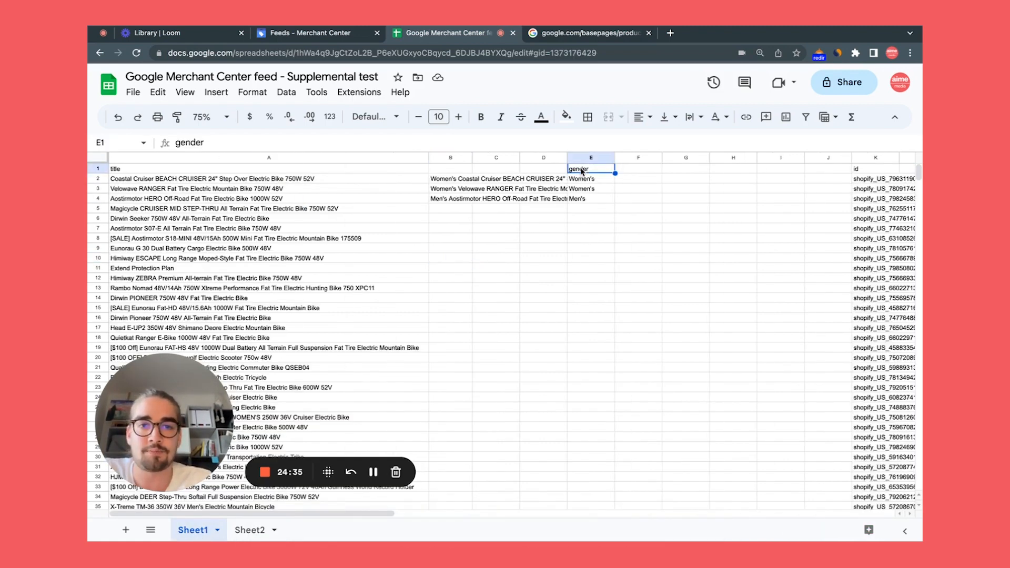
type("gender female female male")
key("super+z")
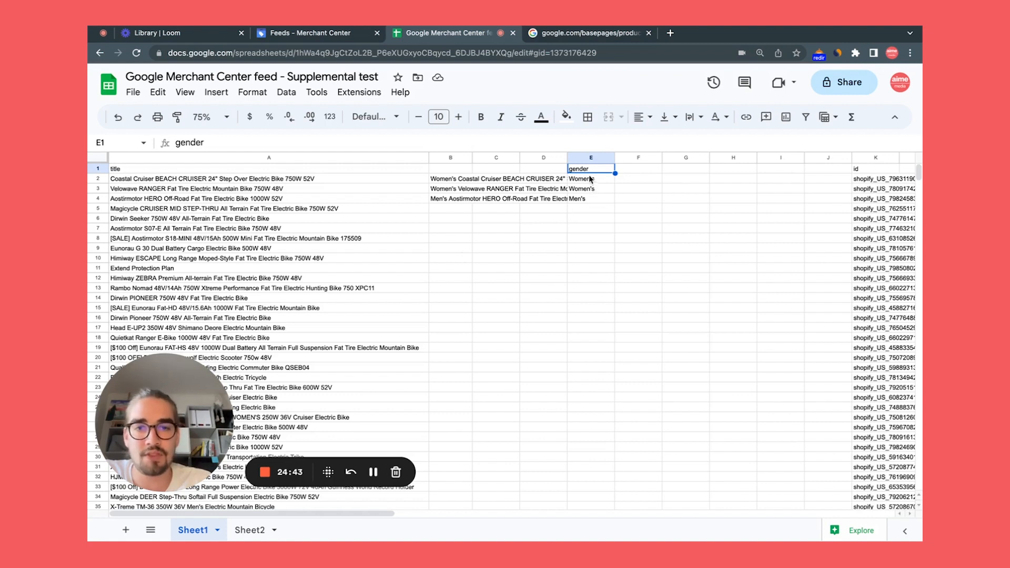
left_click(638, 170)
type("gender female female male")
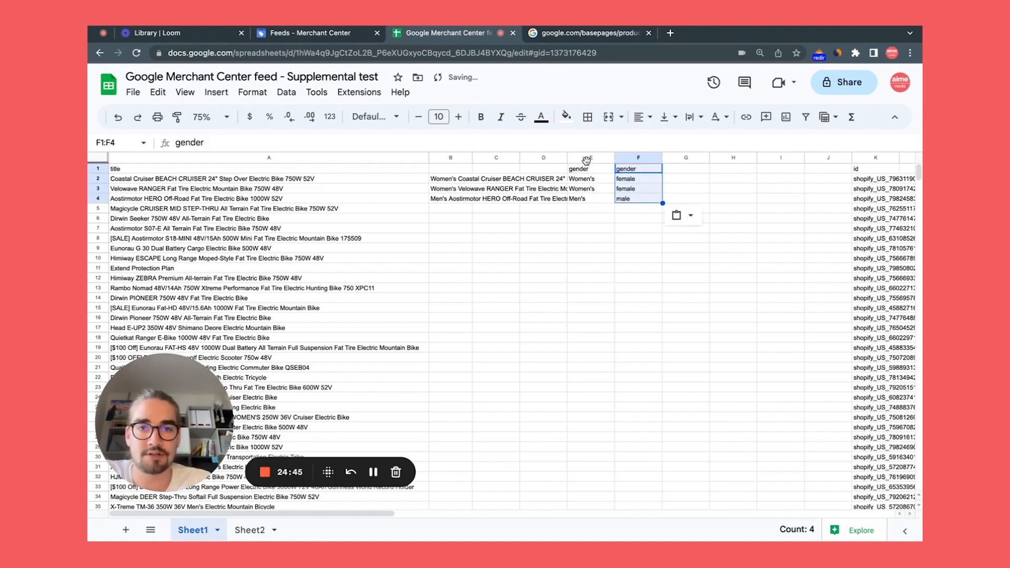
Try to clear all of column E in Sheet1, and undo the deletion.
left_click(578, 157)
key("Delete")
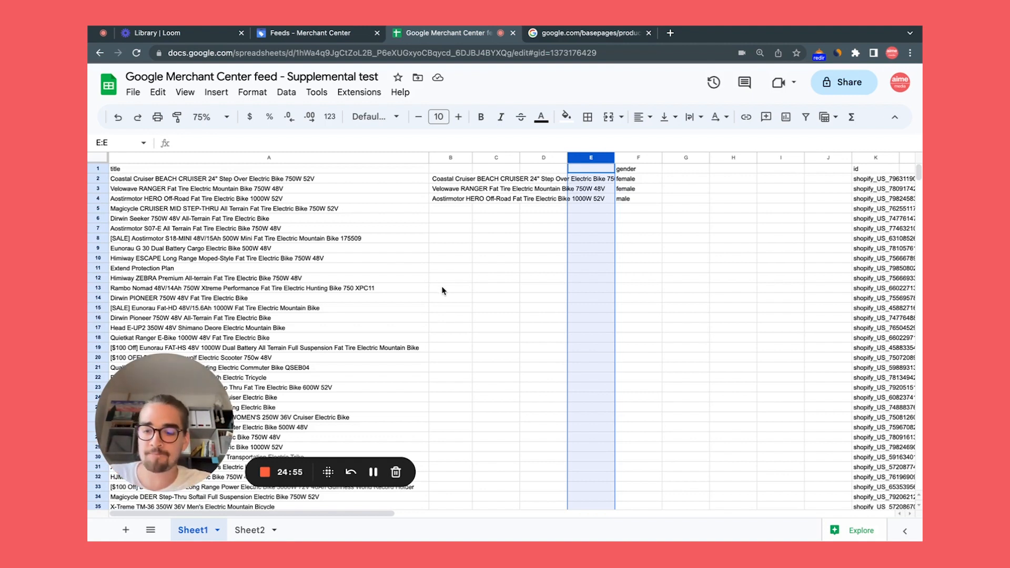
type("gender Women's Women's Men's")
Clear only the gender header in E1, so the column of Women's and Men's values has no attribute name.
left_click(581, 171)
key("Delete")
left_click(623, 288)
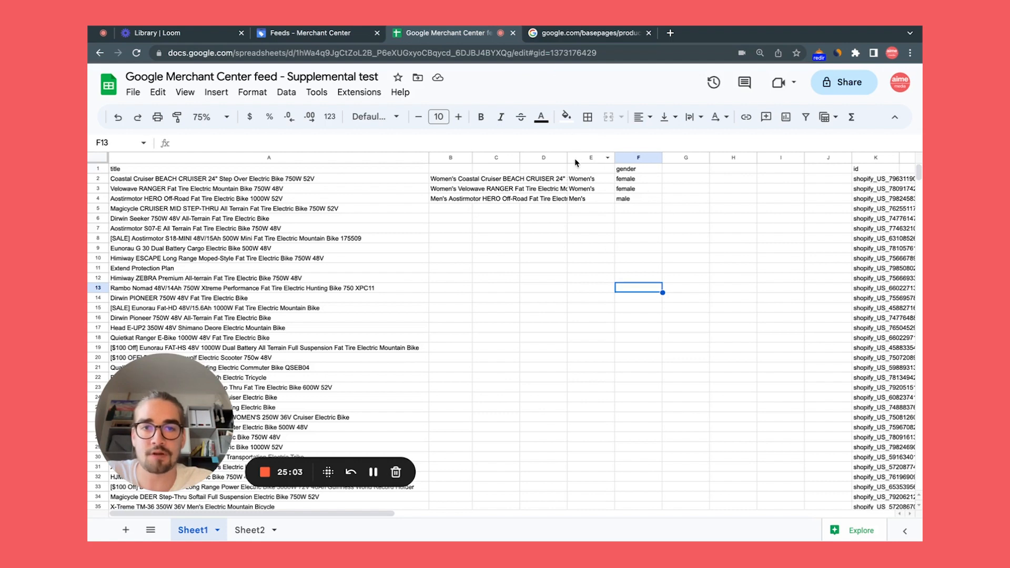
left_click(632, 171)
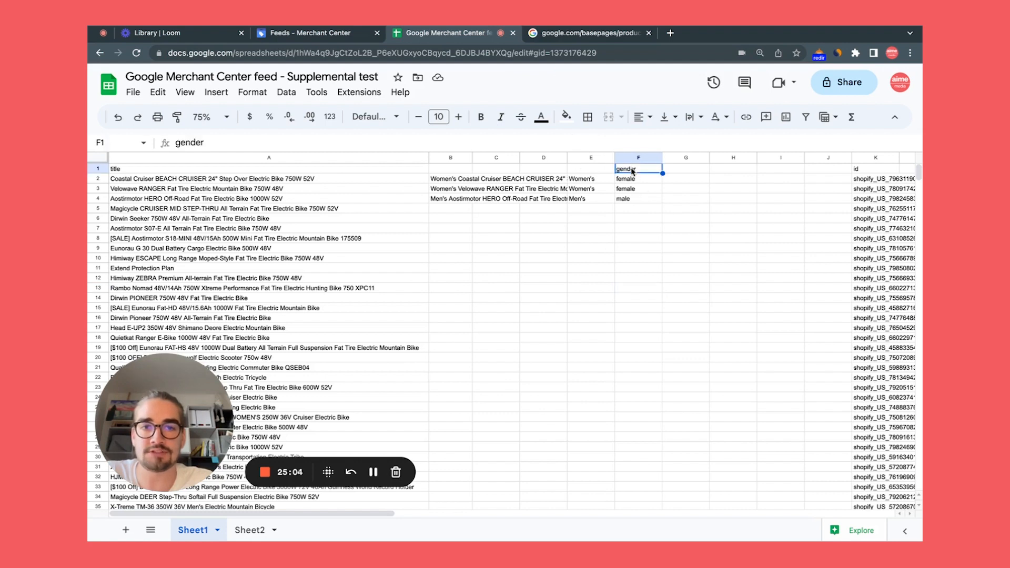
left_click(590, 171)
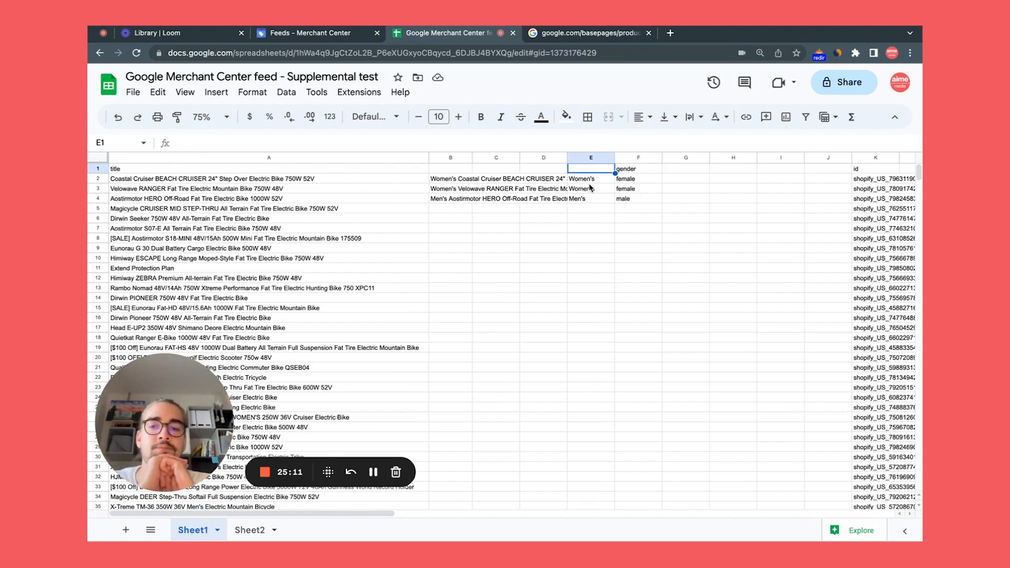
Switch to the Feeds page in Google Merchant Center.
left_click(327, 34)
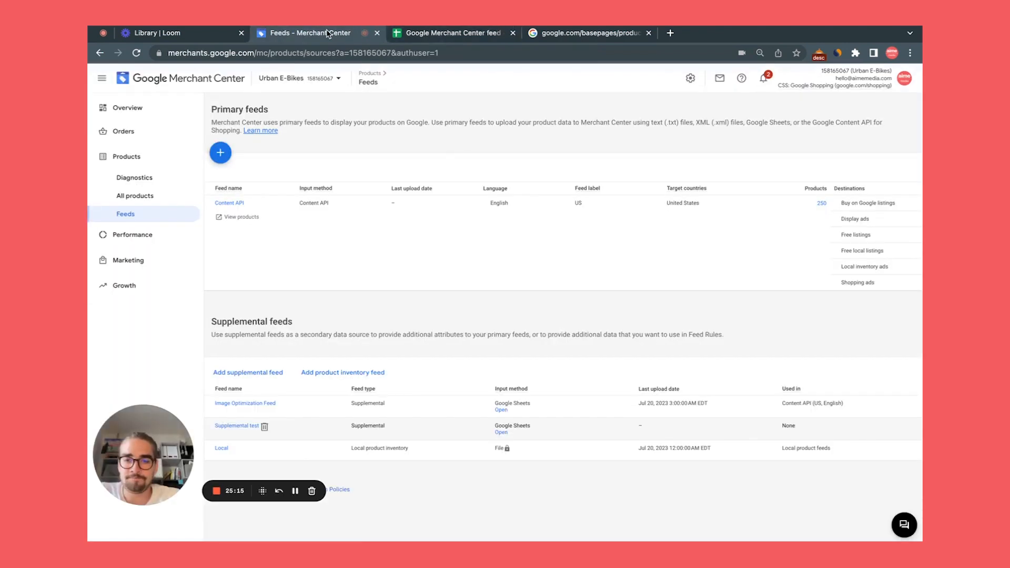